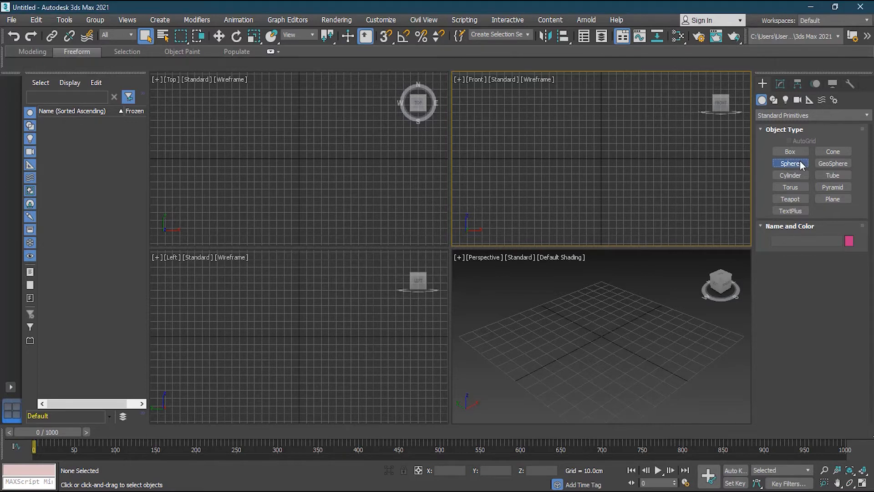
- Create a sphere of about 38 cm radius at the centre of the grid with its base at the pivot
{"action": "left_click_drag", "start_coordinate": [298, 160], "coordinate": [323, 170]}
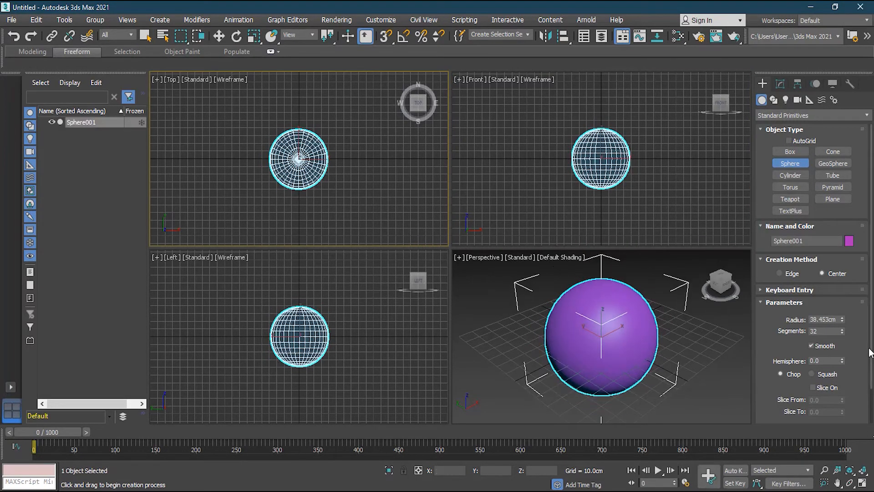
{"action": "scroll", "coordinate": [869, 378], "scroll_direction": "down", "scroll_amount": 2}
{"action": "scroll", "coordinate": [870, 378], "scroll_direction": "down", "scroll_amount": 1}
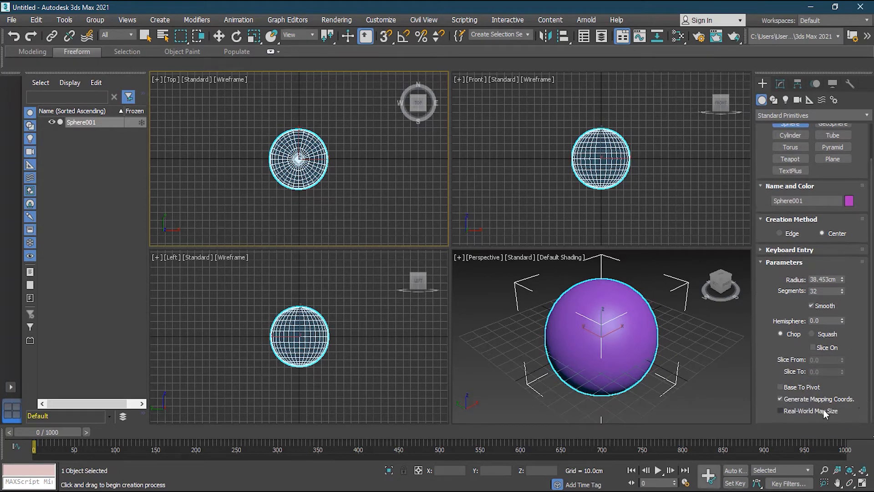
{"action": "left_click", "coordinate": [807, 387]}
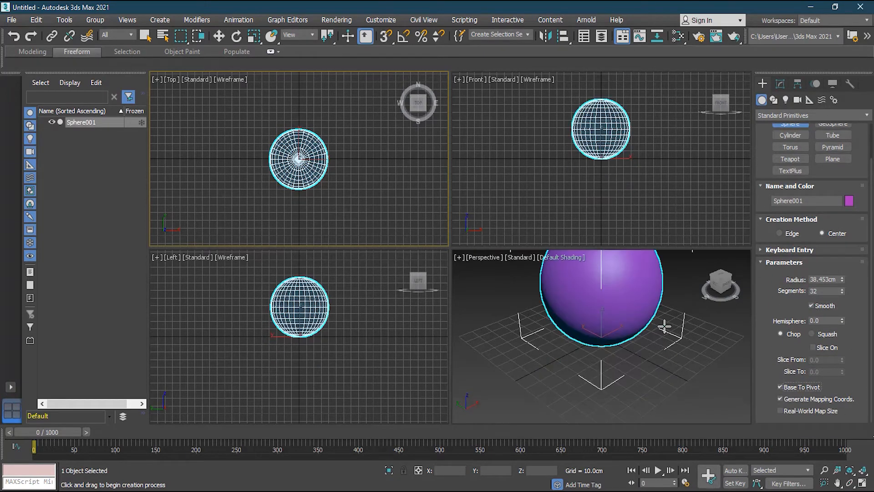
- Maximize the Perspective view and display the sphere with Edged Faces shading
{"action": "left_click", "coordinate": [662, 349]}
{"action": "middle_click_drag", "start_coordinate": [661, 348], "coordinate": [656, 327], "text": "alt"}
{"action": "left_click", "coordinate": [862, 483]}
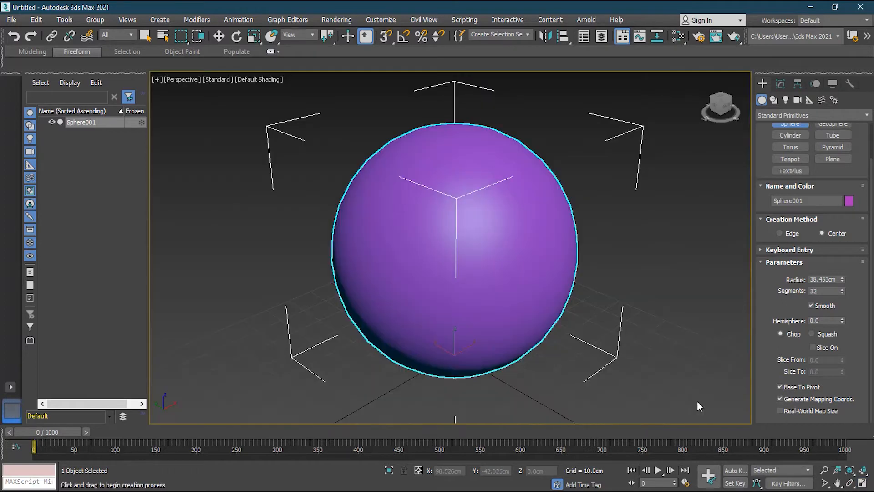
{"action": "left_click", "coordinate": [249, 81]}
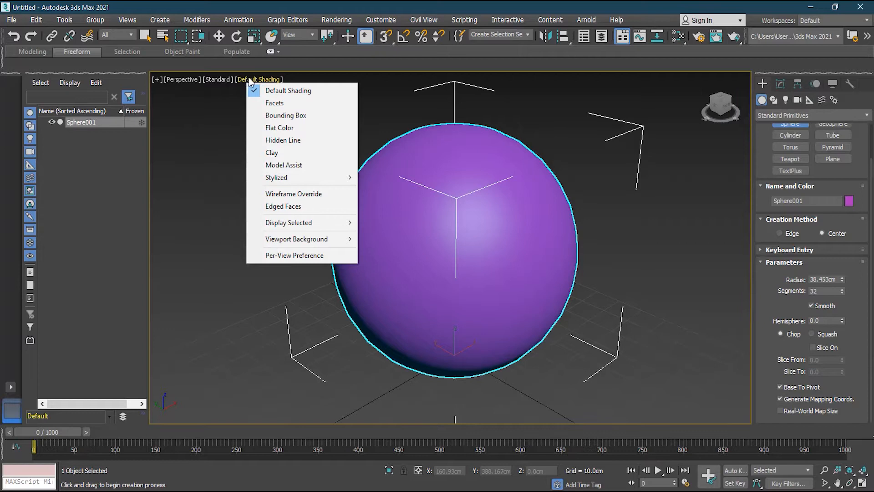
{"action": "left_click", "coordinate": [291, 206]}
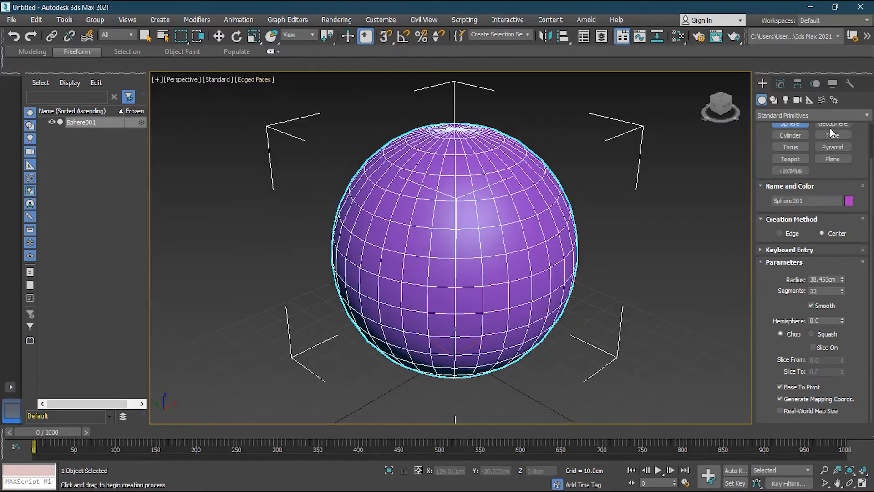
- Apply an Unwrap UVW modifier to the sphere
{"action": "left_click", "coordinate": [780, 82]}
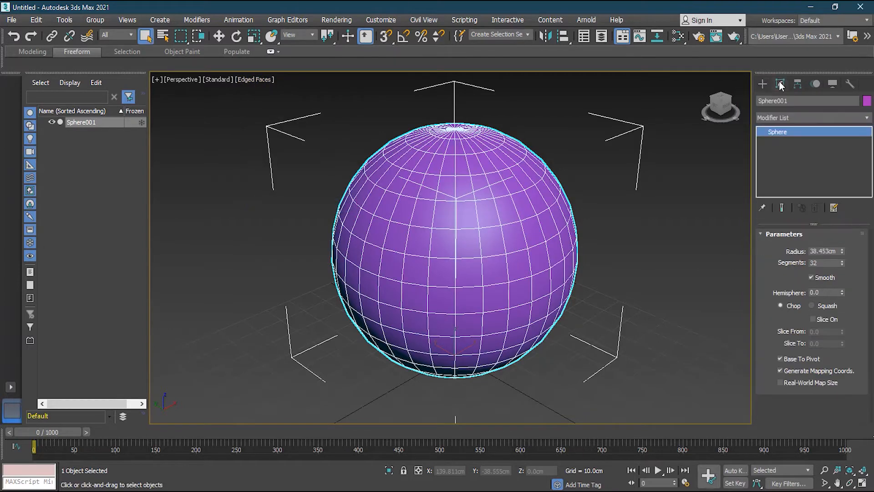
{"action": "left_click", "coordinate": [866, 119]}
{"action": "left_click_drag", "start_coordinate": [868, 146], "coordinate": [869, 386]}
{"action": "left_click", "coordinate": [813, 343]}
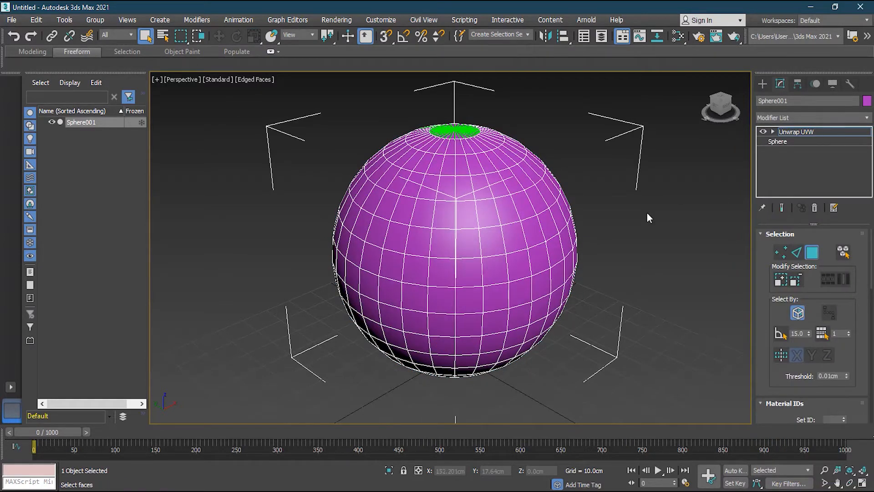
- Inspect the sphere's default green seams and open the UV editor for it
{"action": "middle_click_drag", "start_coordinate": [422, 223], "coordinate": [203, 145], "text": "alt"}
{"action": "middle_click_drag", "start_coordinate": [188, 346], "coordinate": [317, 329], "text": "alt"}
{"action": "middle_click_drag", "start_coordinate": [474, 192], "coordinate": [418, 253], "text": "alt"}
{"action": "scroll", "coordinate": [418, 253], "scroll_direction": "up", "scroll_amount": 3}
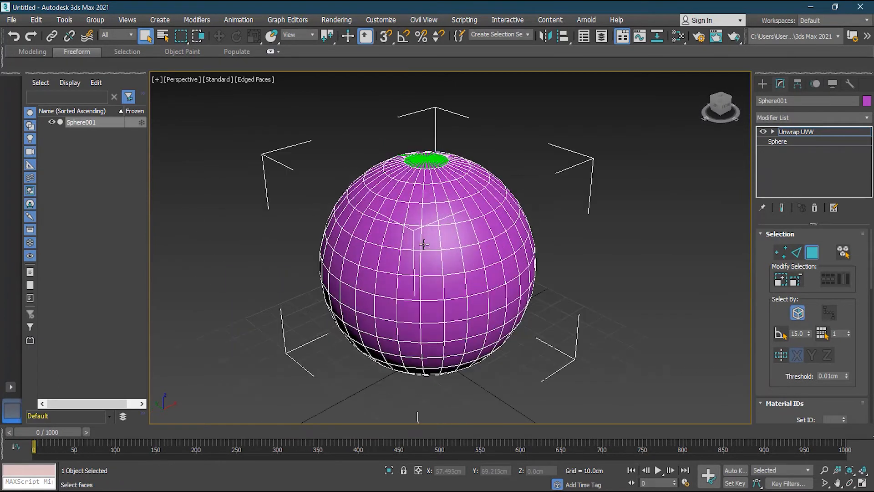
{"action": "middle_click_drag", "start_coordinate": [487, 267], "coordinate": [492, 260], "text": "alt"}
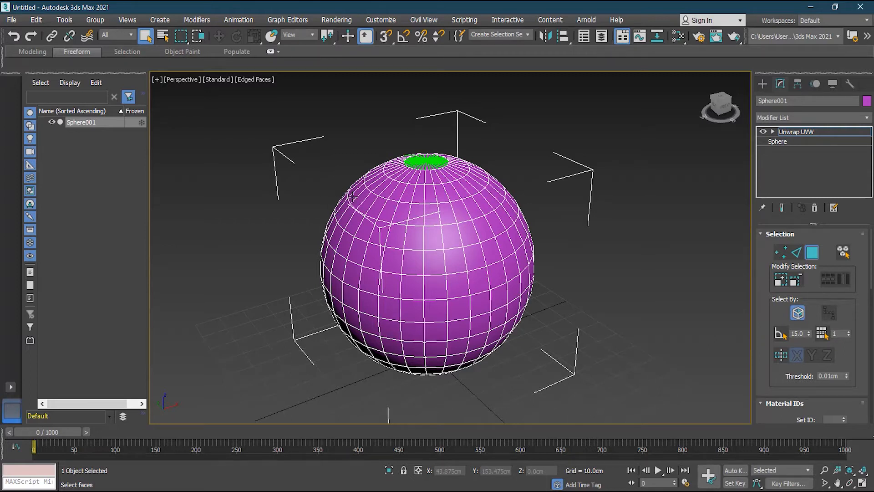
{"action": "scroll", "coordinate": [873, 317], "scroll_direction": "down", "scroll_amount": 5}
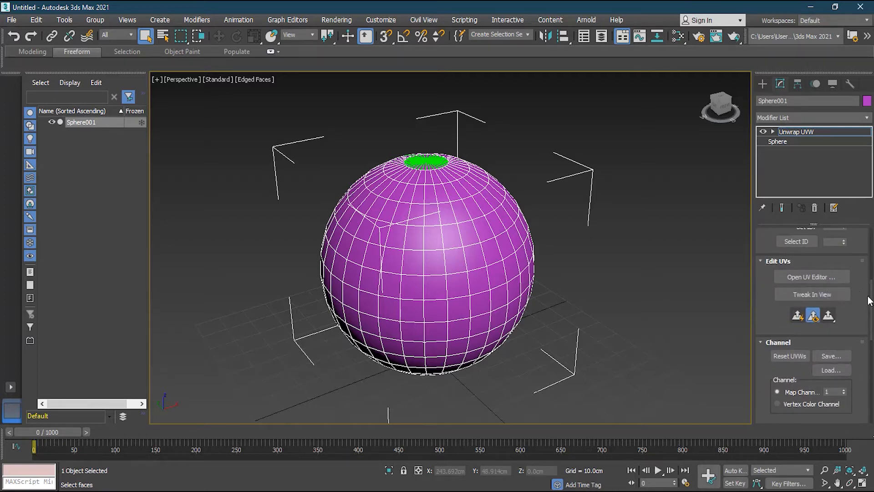
{"action": "left_click", "coordinate": [817, 279]}
- Select all of the sphere's UV faces and unwrap them with Quick Peel
{"action": "scroll", "coordinate": [162, 233], "scroll_direction": "down", "scroll_amount": 3}
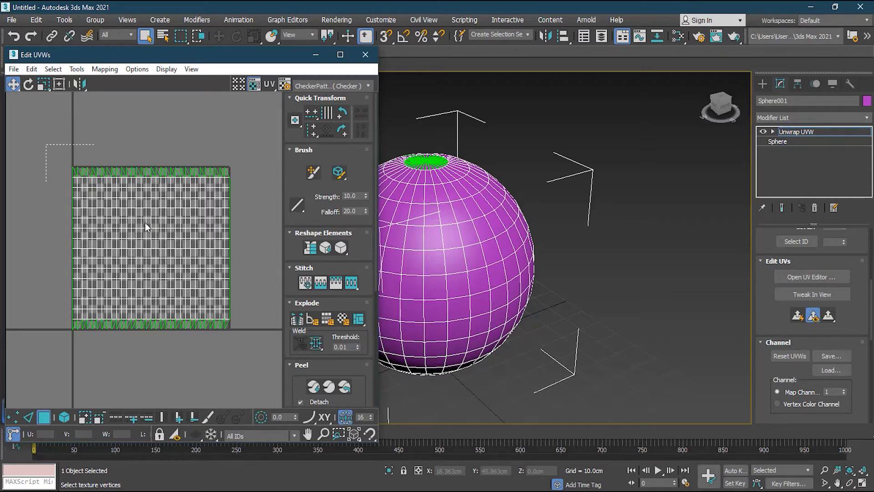
{"action": "left_click_drag", "start_coordinate": [258, 359], "coordinate": [257, 360]}
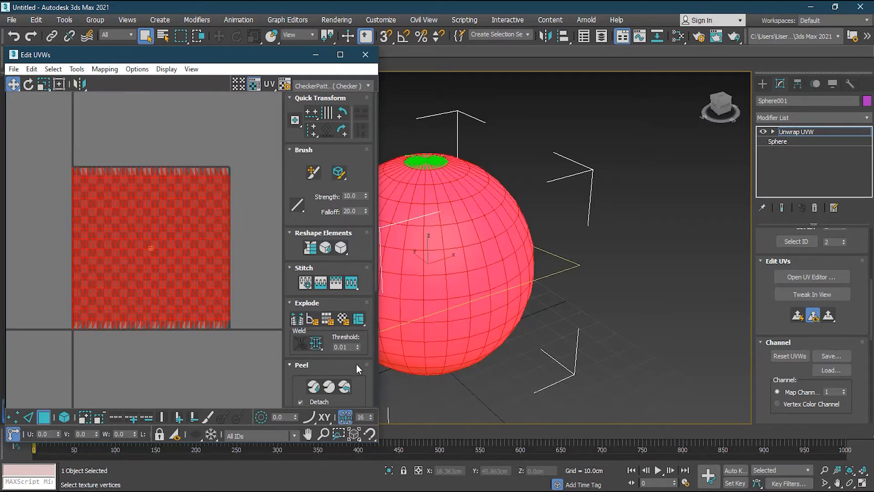
{"action": "scroll", "coordinate": [353, 353], "scroll_direction": "down", "scroll_amount": 3}
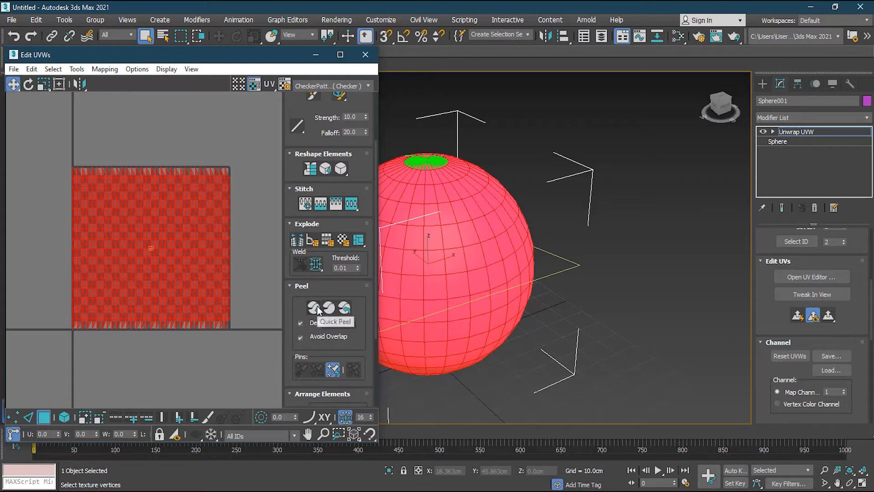
{"action": "left_click", "coordinate": [314, 307]}
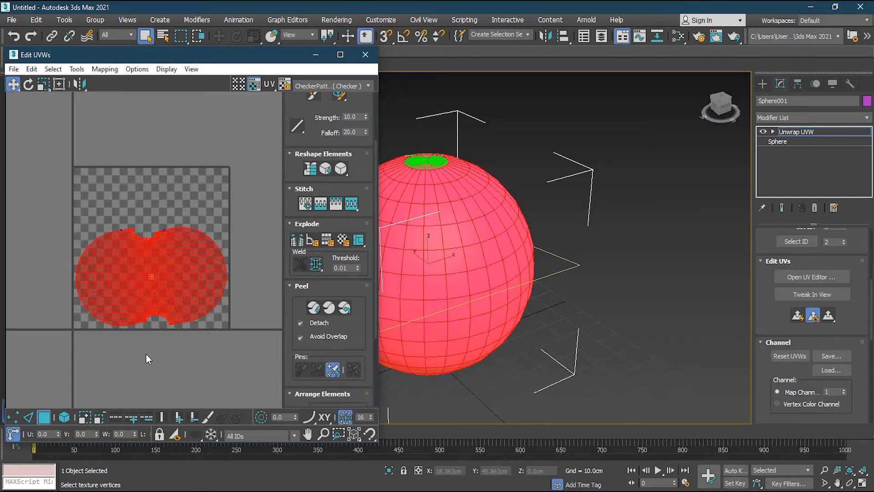
- Deselect the peeled UV shell and examine its cut edges against the matching seams and pole on the sphere
{"action": "scroll", "coordinate": [140, 341], "scroll_direction": "up", "scroll_amount": 2}
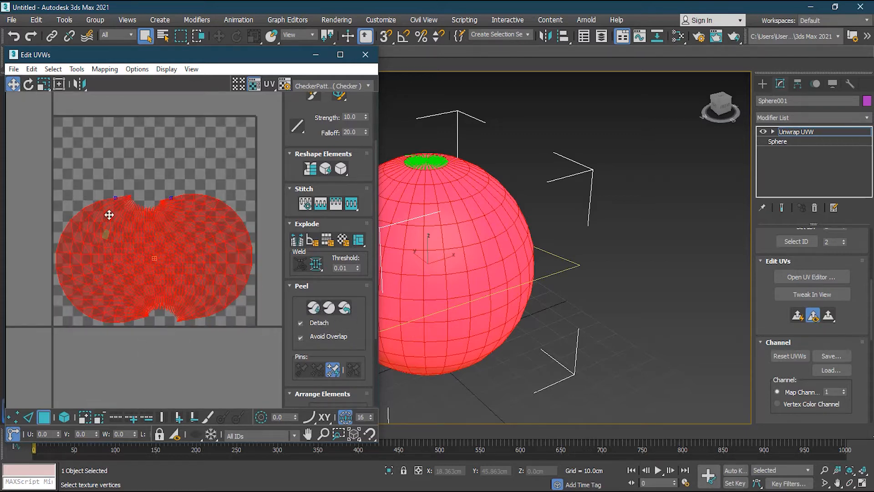
{"action": "left_click", "coordinate": [171, 177]}
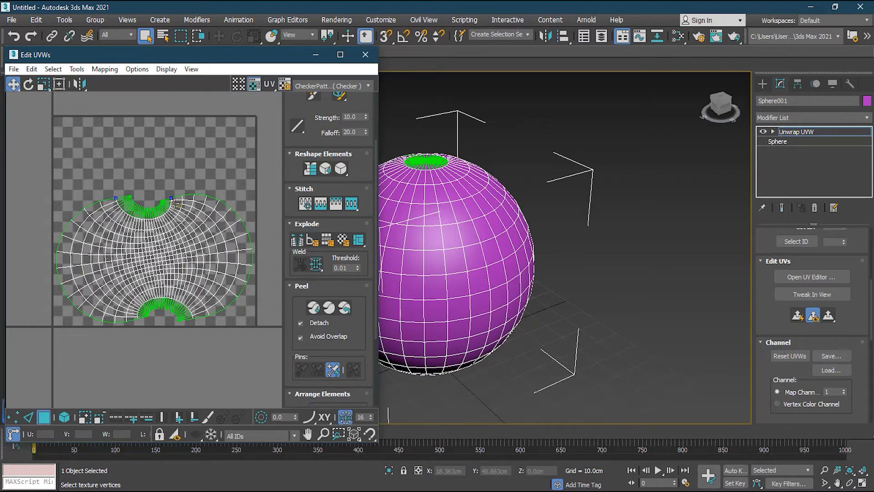
{"action": "scroll", "coordinate": [115, 199], "scroll_direction": "up", "scroll_amount": 1}
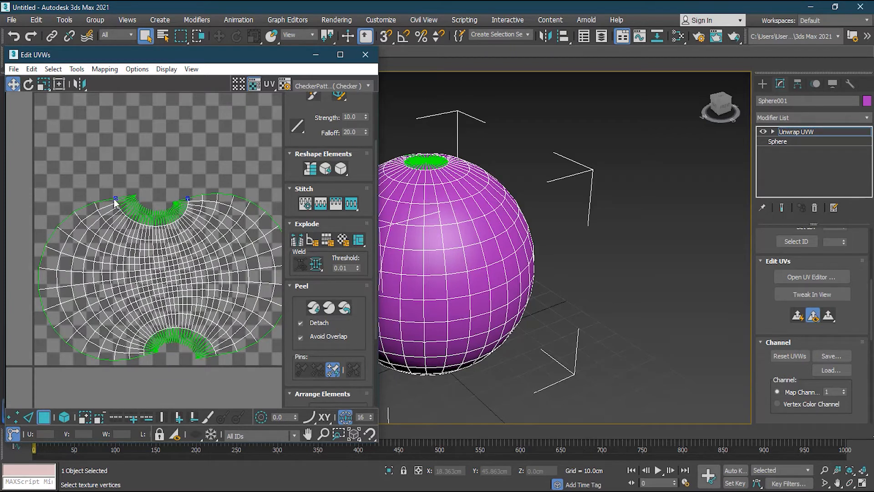
{"action": "scroll", "coordinate": [183, 203], "scroll_direction": "up", "scroll_amount": 3}
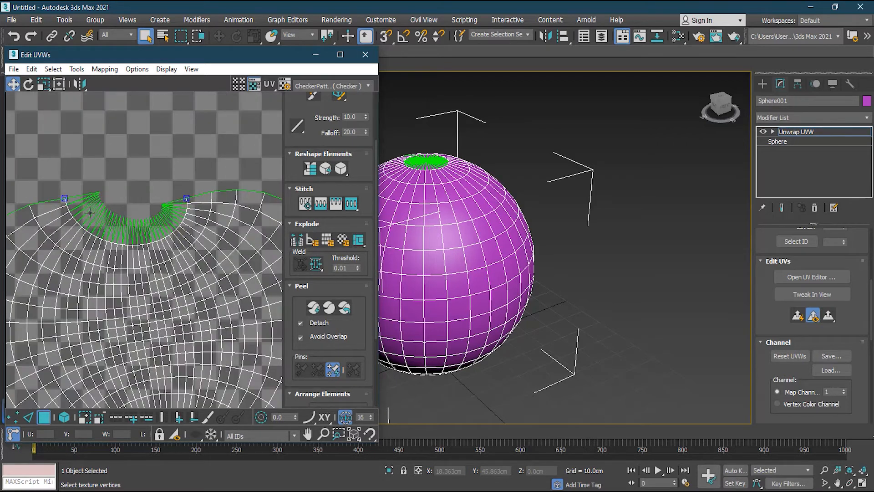
{"action": "scroll", "coordinate": [101, 220], "scroll_direction": "down", "scroll_amount": 3}
{"action": "middle_click_drag", "start_coordinate": [129, 181], "coordinate": [153, 183]}
{"action": "middle_click_drag", "start_coordinate": [409, 192], "coordinate": [460, 195]}
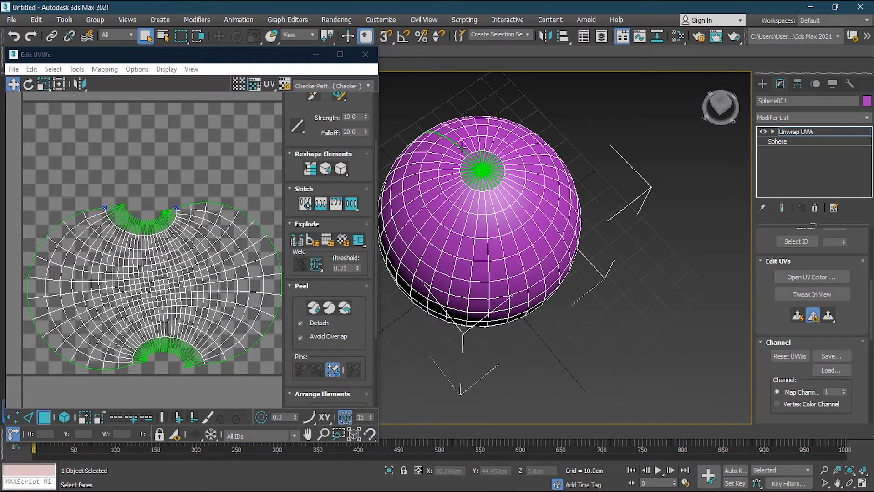
{"action": "middle_click_drag", "start_coordinate": [456, 157], "coordinate": [484, 197], "text": "alt"}
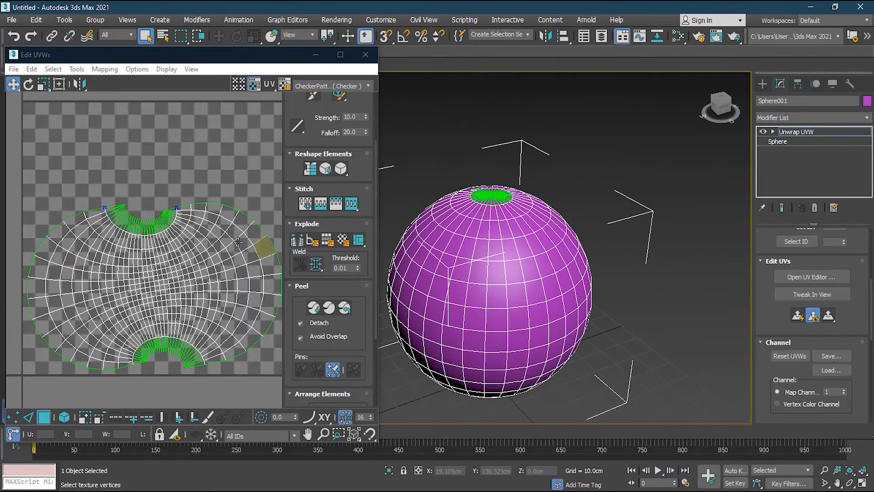
- Select the entire peeled UV shell and try to rearrange it within the UV tile using the Arrange Elements options
{"action": "scroll", "coordinate": [214, 233], "scroll_direction": "down", "scroll_amount": 2}
{"action": "left_click_drag", "start_coordinate": [61, 182], "coordinate": [237, 325]}
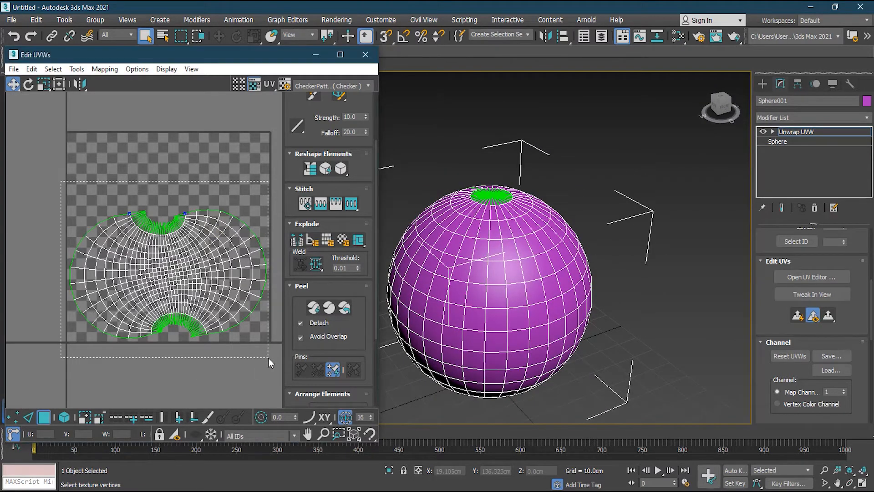
{"action": "left_click_drag", "start_coordinate": [269, 358], "coordinate": [270, 358]}
{"action": "left_click_drag", "start_coordinate": [375, 325], "coordinate": [376, 390]}
{"action": "left_click", "coordinate": [320, 333]}
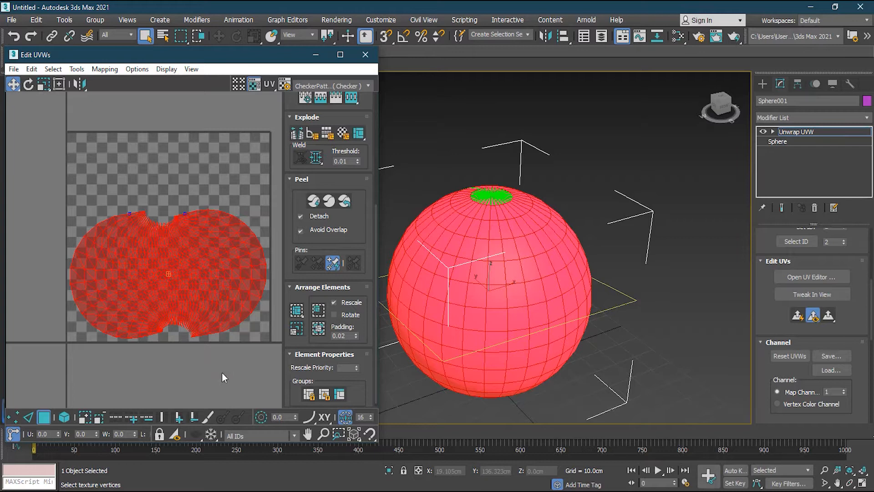
- Leave face selection, close the UV editor and delete the Unwrap UVW modifier from the sphere
{"action": "left_click", "coordinate": [43, 418]}
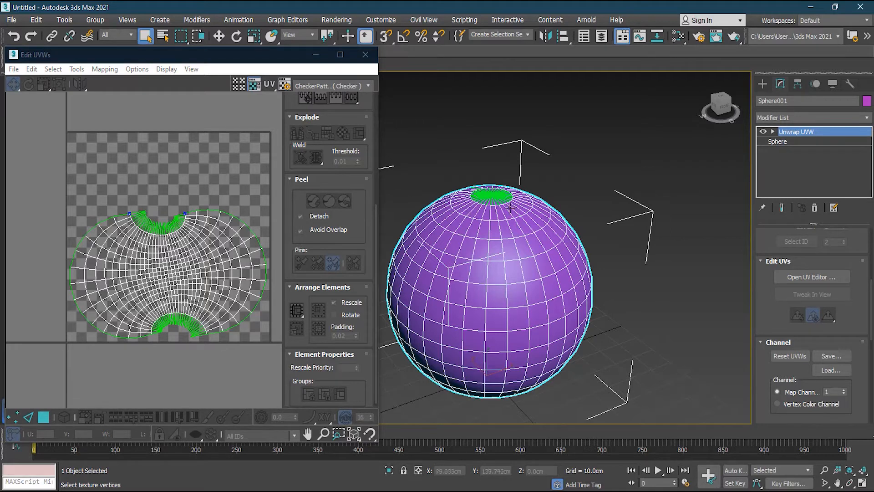
{"action": "left_click", "coordinate": [367, 56]}
{"action": "left_click_drag", "start_coordinate": [870, 308], "coordinate": [871, 248]}
{"action": "right_click", "coordinate": [798, 132]}
{"action": "left_click", "coordinate": [775, 152]}
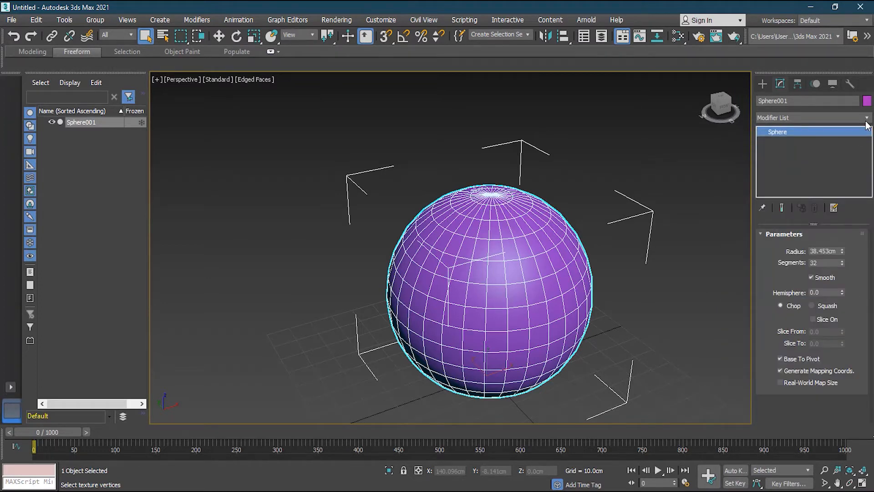
- Add a fresh Unwrap UVW modifier to the plain sphere
{"action": "left_click", "coordinate": [810, 117]}
{"action": "scroll", "coordinate": [810, 301], "scroll_direction": "down", "scroll_amount": 15}
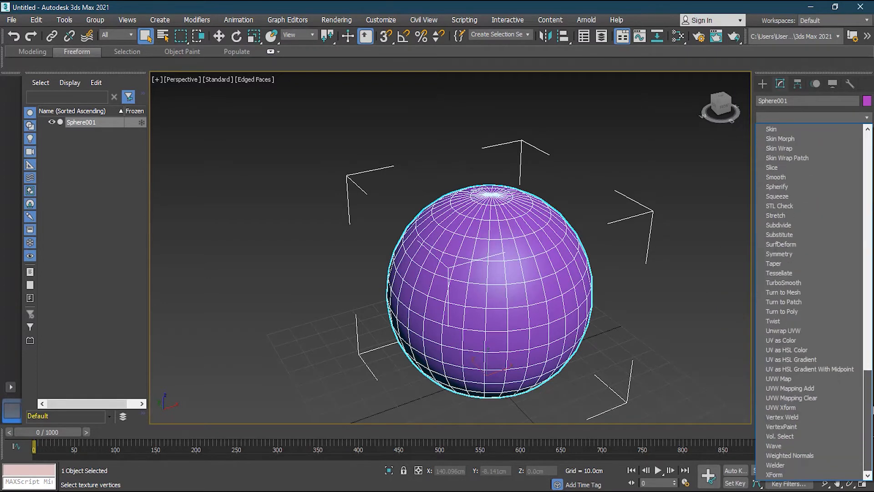
{"action": "left_click", "coordinate": [809, 330]}
- Mark a closed seam around the horizontal edge ring in the sphere's upper half with Point-to-Point Seams
{"action": "left_click_drag", "start_coordinate": [871, 269], "coordinate": [872, 354]}
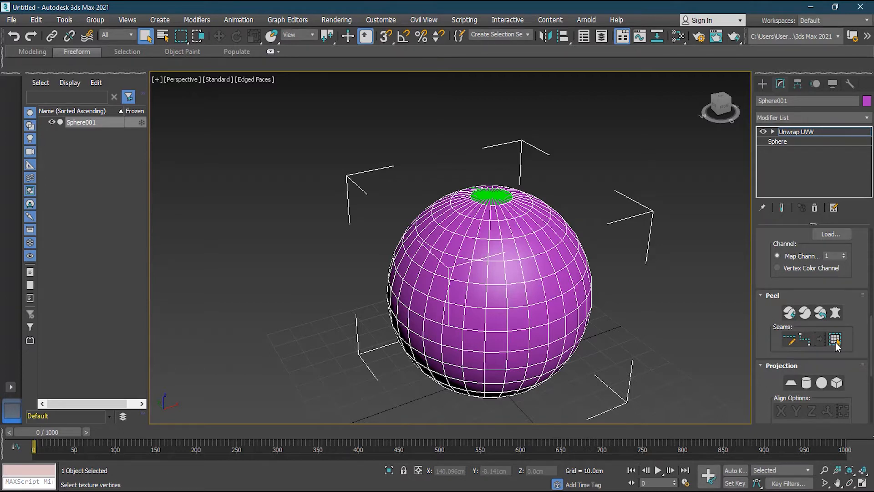
{"action": "left_click", "coordinate": [805, 341]}
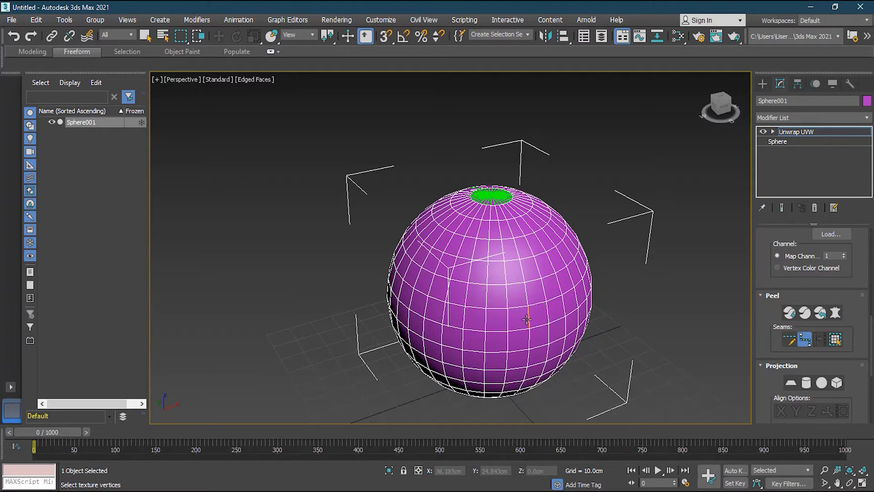
{"action": "scroll", "coordinate": [528, 319], "scroll_direction": "up", "scroll_amount": 2}
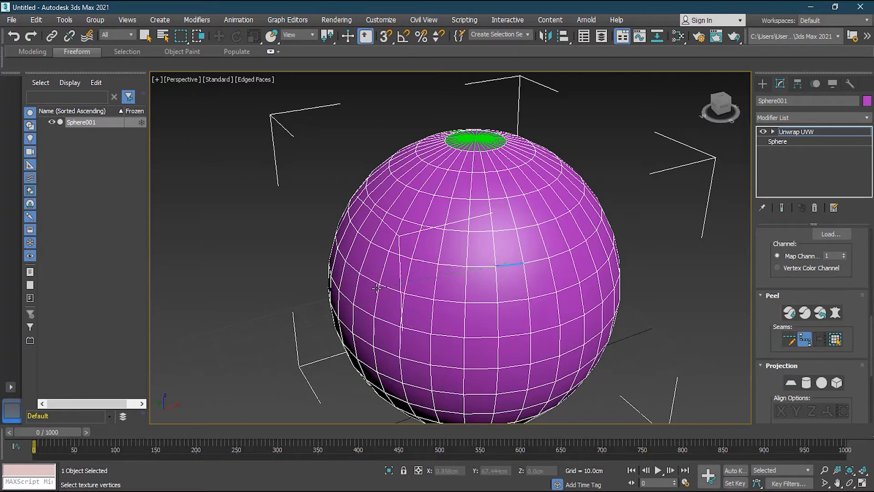
{"action": "left_click", "coordinate": [367, 240]}
{"action": "middle_click_drag", "start_coordinate": [324, 263], "coordinate": [405, 277], "text": "alt"}
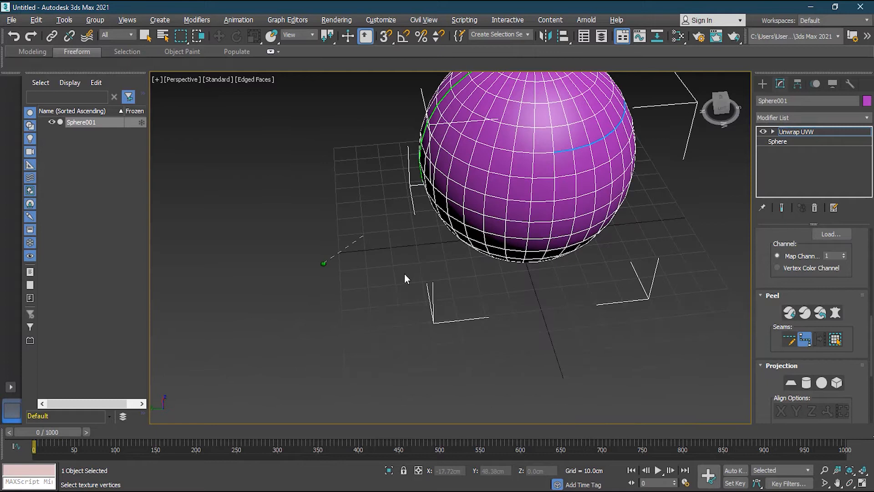
{"action": "left_click", "coordinate": [464, 135]}
{"action": "middle_click_drag", "start_coordinate": [432, 135], "coordinate": [558, 119], "text": "alt"}
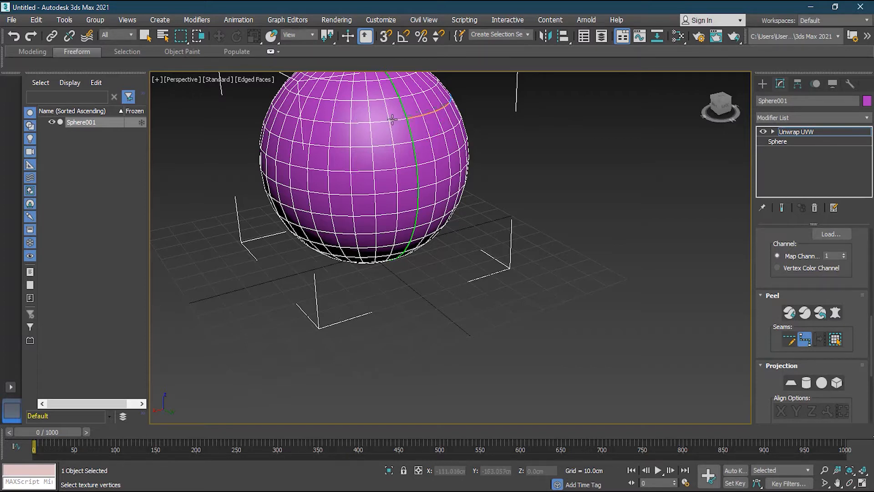
{"action": "left_click", "coordinate": [302, 120]}
{"action": "middle_click_drag", "start_coordinate": [319, 160], "coordinate": [431, 155], "text": "alt"}
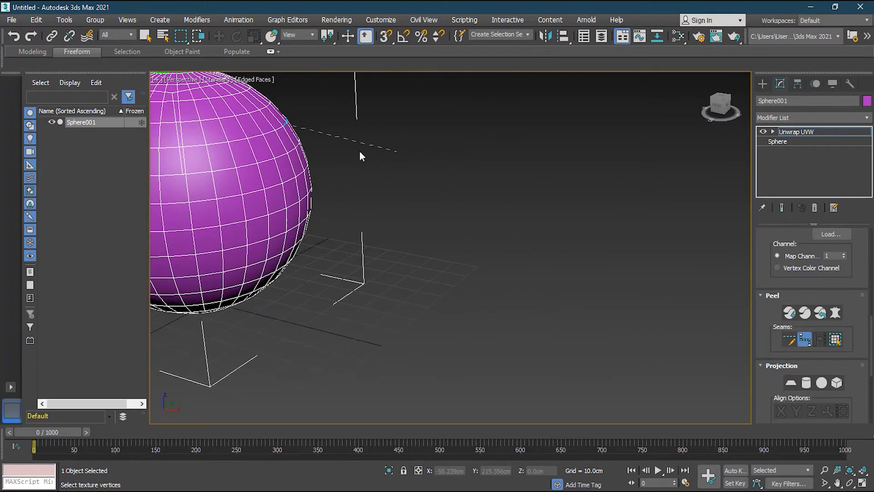
{"action": "left_click", "coordinate": [194, 145]}
{"action": "middle_click_drag", "start_coordinate": [196, 146], "coordinate": [316, 214], "text": "alt"}
{"action": "left_click", "coordinate": [230, 195]}
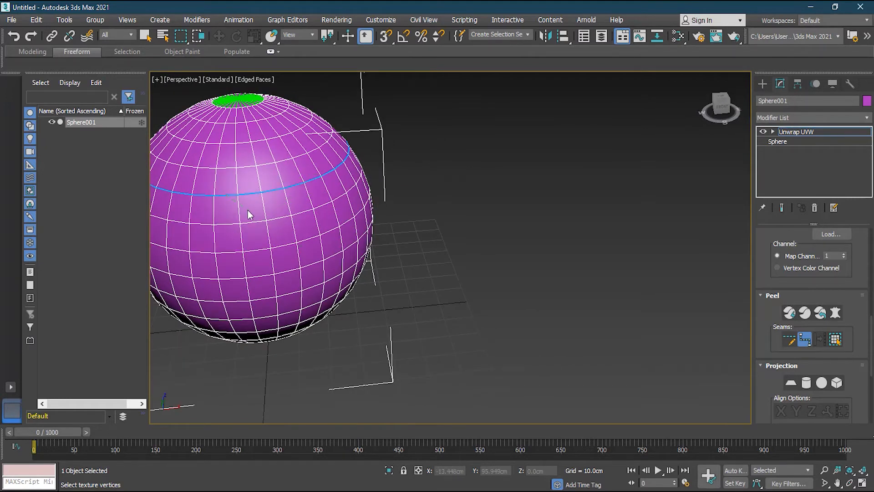
{"action": "key", "text": "Return"}
- Finish marking seams and open the UV editor alongside the sphere
{"action": "middle_click_drag", "start_coordinate": [282, 253], "coordinate": [297, 240], "text": "alt"}
{"action": "middle_click_drag", "start_coordinate": [351, 224], "coordinate": [518, 263]}
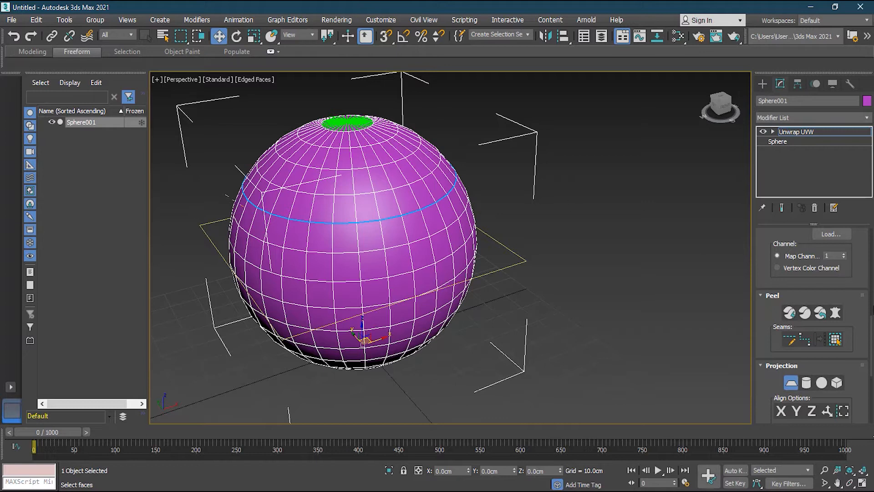
{"action": "scroll", "coordinate": [866, 254], "scroll_direction": "down", "scroll_amount": 3}
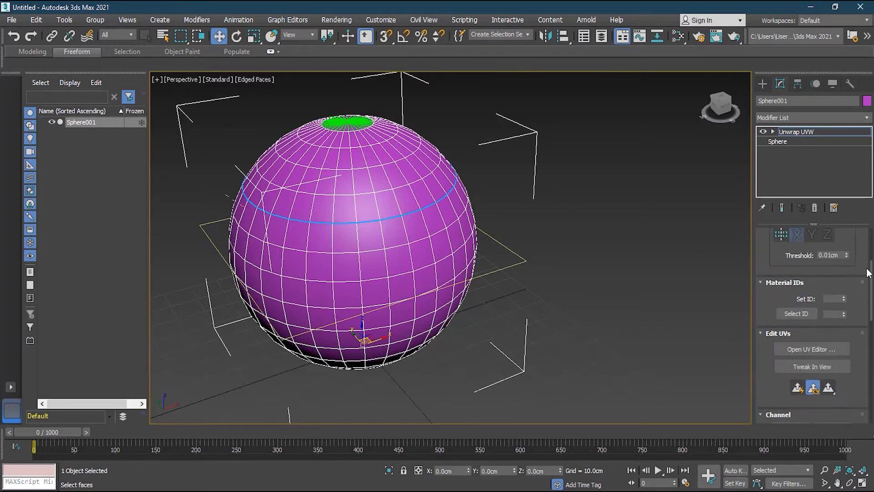
{"action": "left_click", "coordinate": [835, 345]}
{"action": "scroll", "coordinate": [171, 189], "scroll_direction": "down", "scroll_amount": 4}
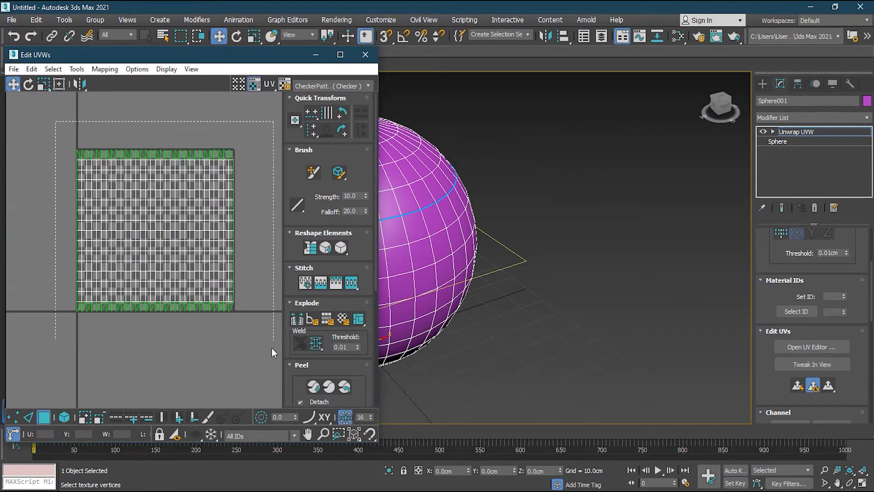
{"action": "middle_click_drag", "start_coordinate": [418, 208], "coordinate": [719, 278]}
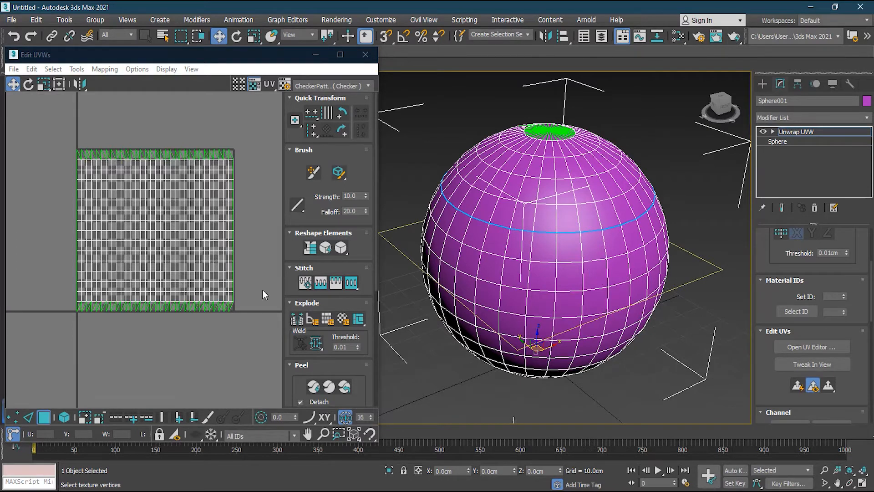
- Try a Quick Peel of the sphere using the closed ring seam, and undo it
{"action": "scroll", "coordinate": [872, 309], "scroll_direction": "down", "scroll_amount": 5}
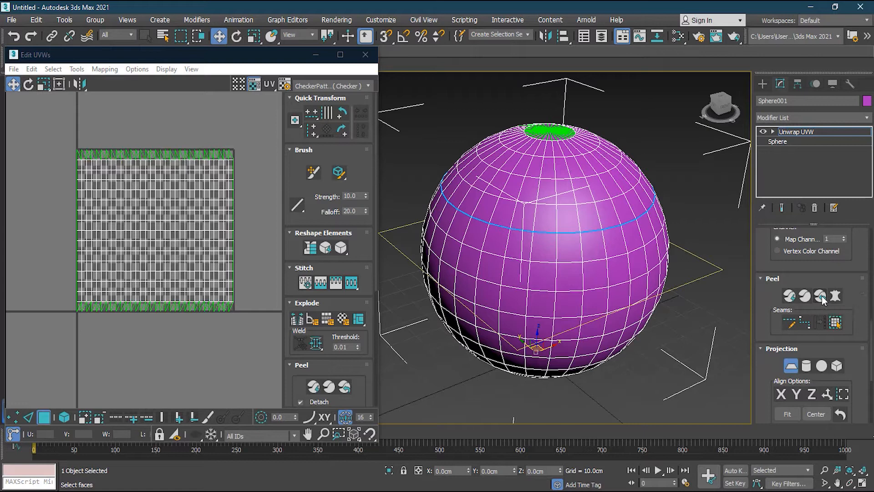
{"action": "left_click", "coordinate": [790, 296]}
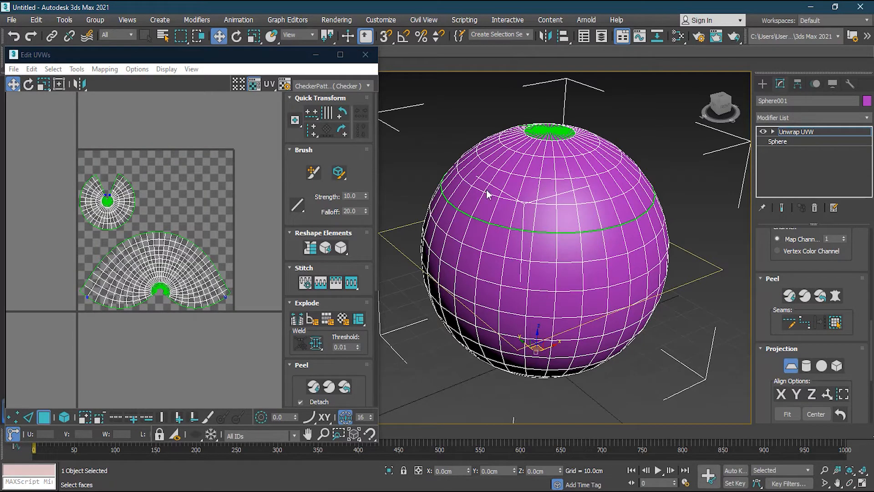
{"action": "middle_click_drag", "start_coordinate": [487, 177], "coordinate": [542, 127], "text": "alt"}
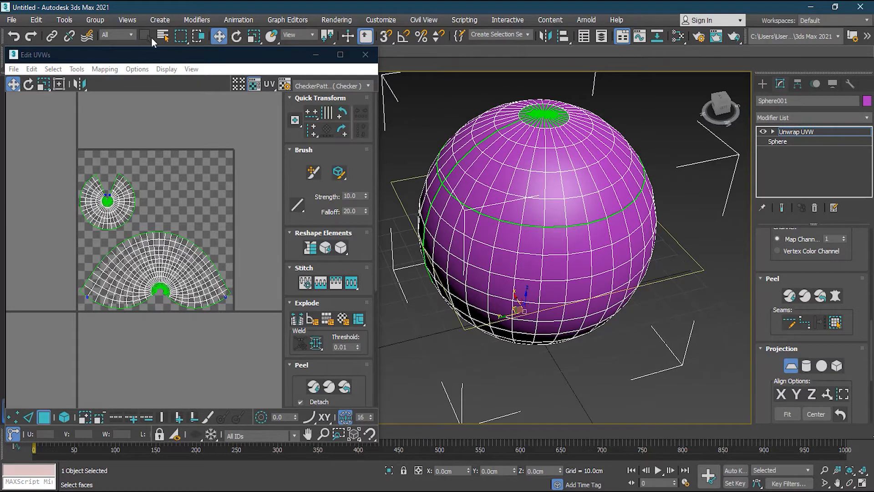
{"action": "left_click", "coordinate": [15, 36]}
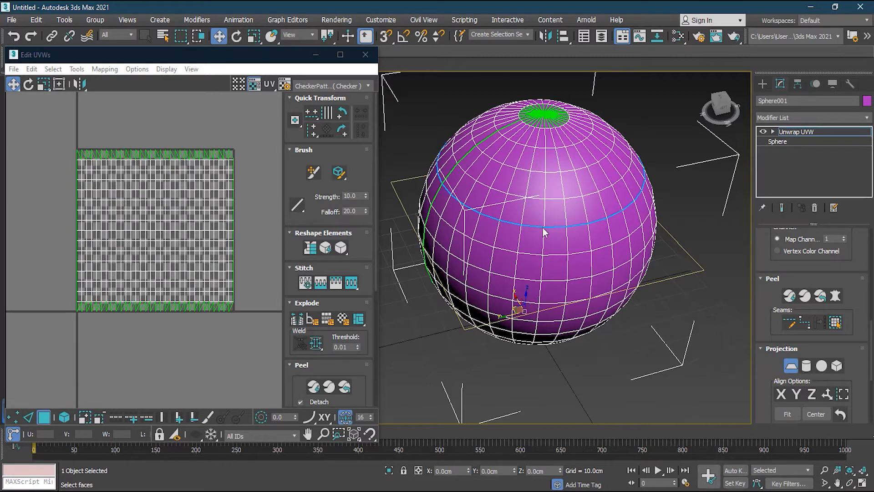
- Flatten the sphere along the ring seam into separate UV shells with Reset Peel
{"action": "middle_click_drag", "start_coordinate": [624, 269], "coordinate": [527, 254]}
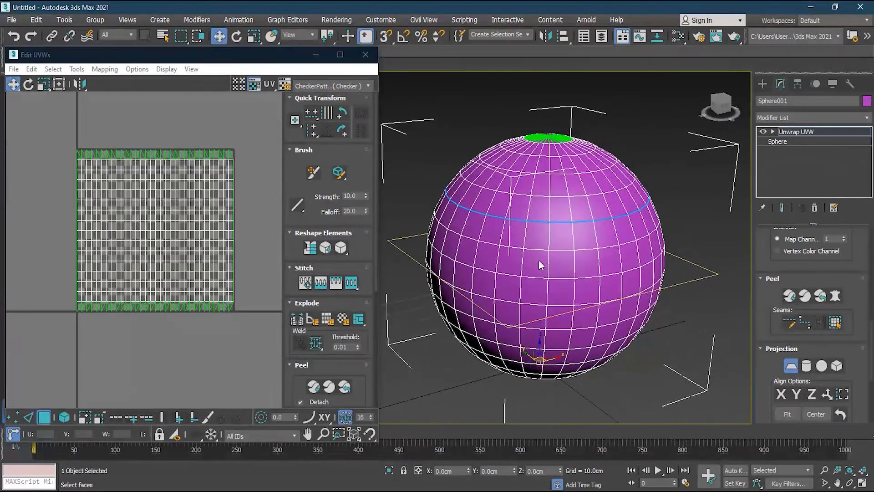
{"action": "left_click", "coordinate": [821, 298]}
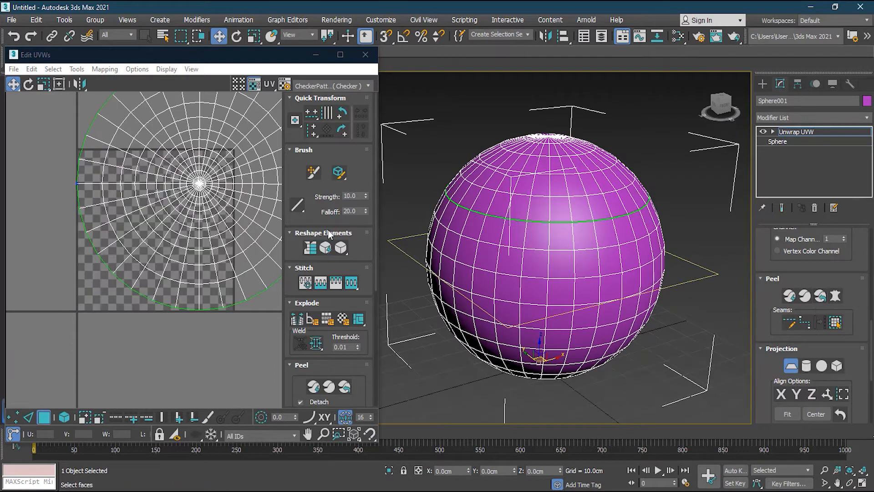
{"action": "scroll", "coordinate": [209, 194], "scroll_direction": "up", "scroll_amount": 2}
{"action": "middle_click_drag", "start_coordinate": [209, 194], "coordinate": [196, 231]}
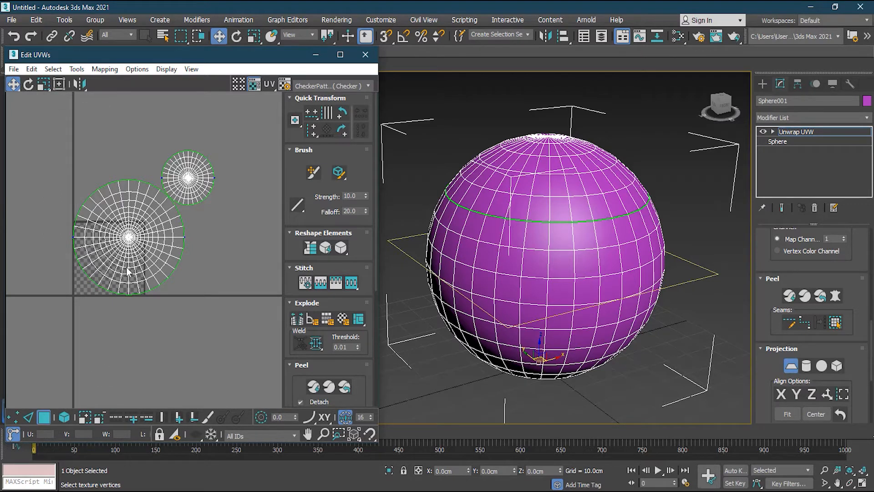
- Leave the face sub-object level, reopen the UV editor and return to face selection
{"action": "left_click", "coordinate": [813, 132]}
{"action": "left_click", "coordinate": [171, 255]}
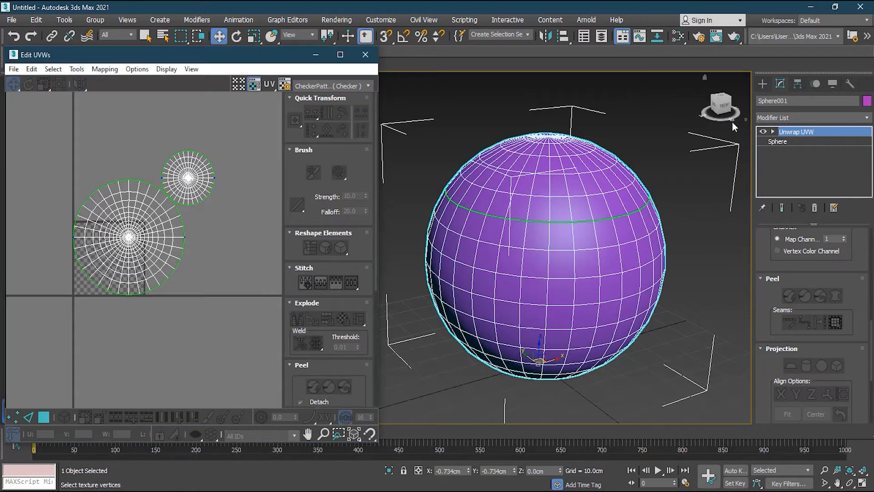
{"action": "left_click", "coordinate": [802, 151]}
{"action": "left_click", "coordinate": [167, 236]}
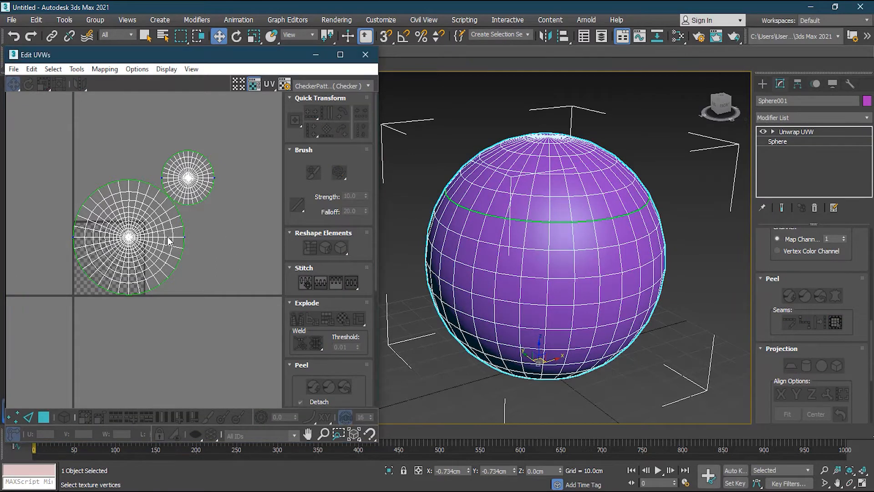
{"action": "left_click", "coordinate": [739, 197]}
{"action": "left_click", "coordinate": [604, 238]}
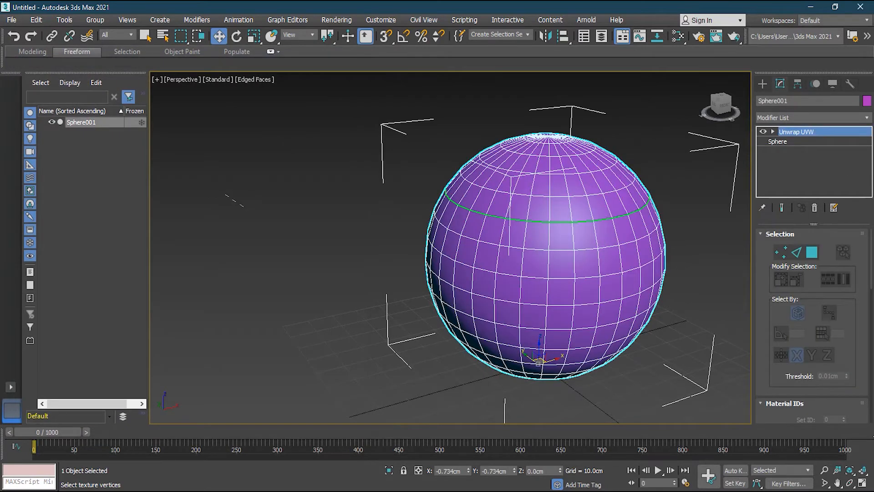
{"action": "scroll", "coordinate": [817, 279], "scroll_direction": "down", "scroll_amount": 5}
{"action": "left_click", "coordinate": [813, 287]}
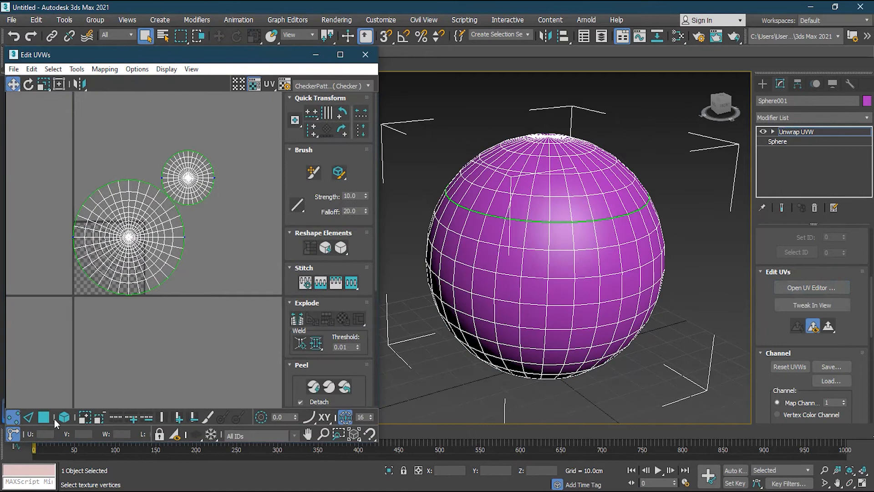
{"action": "left_click", "coordinate": [44, 417]}
- Select various UV faces and the small circular shell to examine the matching regions on the sphere, and clear the selection
{"action": "left_click", "coordinate": [98, 232]}
{"action": "scroll", "coordinate": [67, 217], "scroll_direction": "up", "scroll_amount": 2}
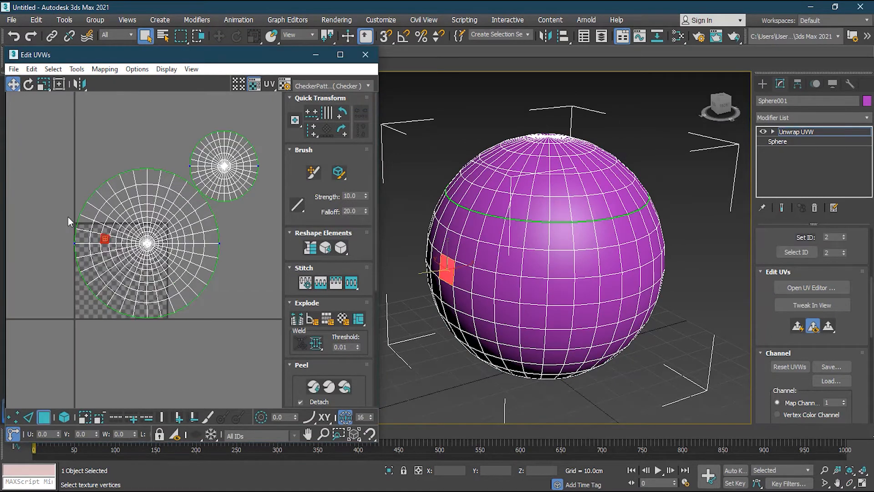
{"action": "left_click", "coordinate": [192, 268]}
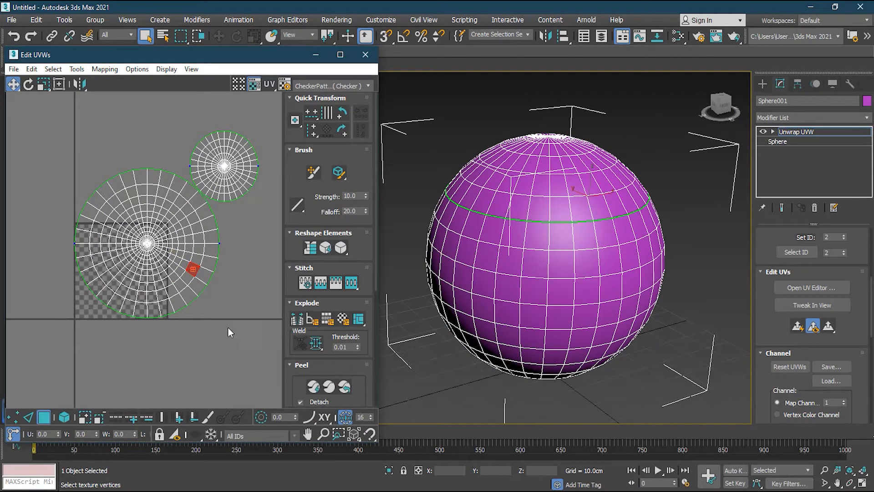
{"action": "left_click_drag", "start_coordinate": [122, 249], "coordinate": [121, 245]}
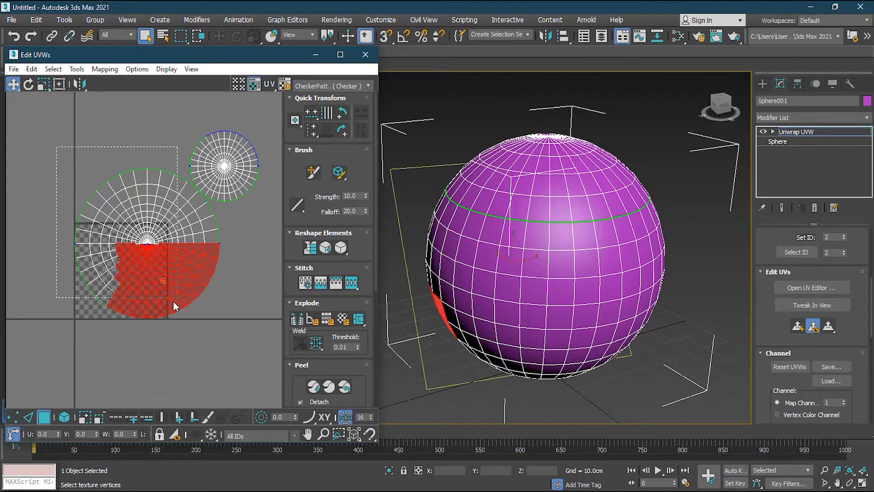
{"action": "left_click_drag", "start_coordinate": [178, 300], "coordinate": [178, 299]}
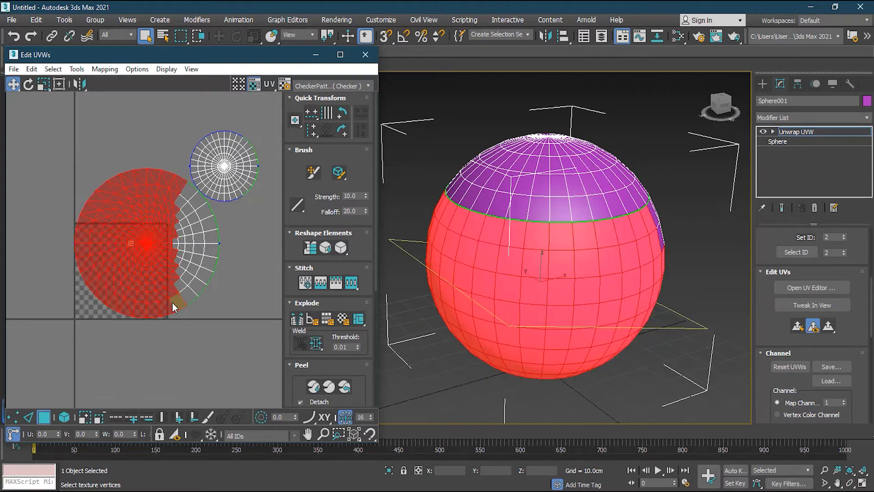
{"action": "left_click", "coordinate": [203, 275]}
{"action": "left_click", "coordinate": [237, 175]}
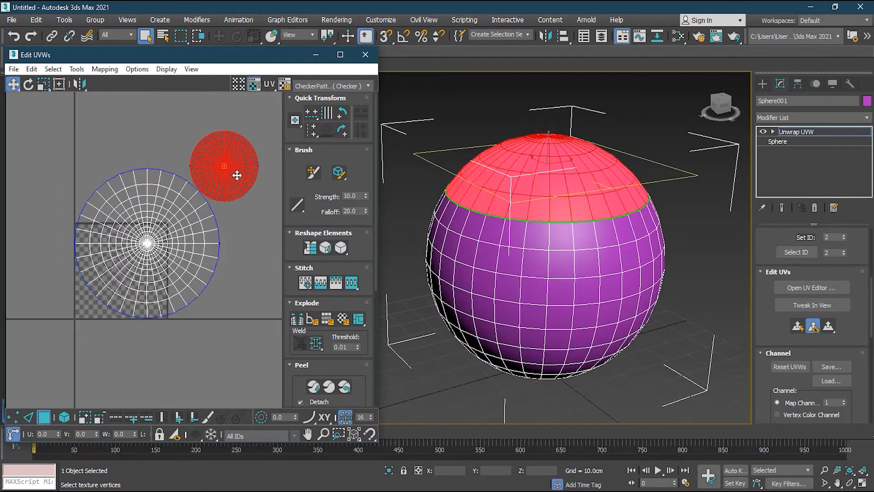
{"action": "left_click", "coordinate": [253, 218]}
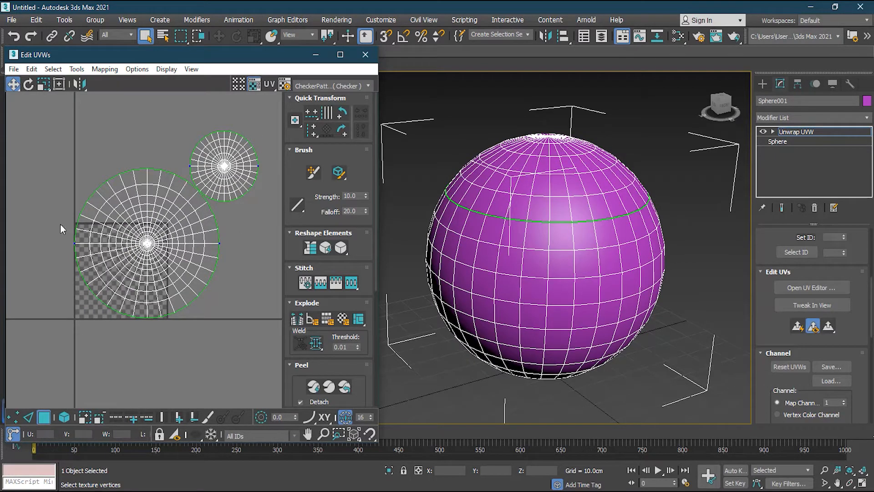
- Select both circular UV shells and pack them inside the checkered UV tile with Arrange Elements
{"action": "left_click_drag", "start_coordinate": [256, 336], "coordinate": [267, 337]}
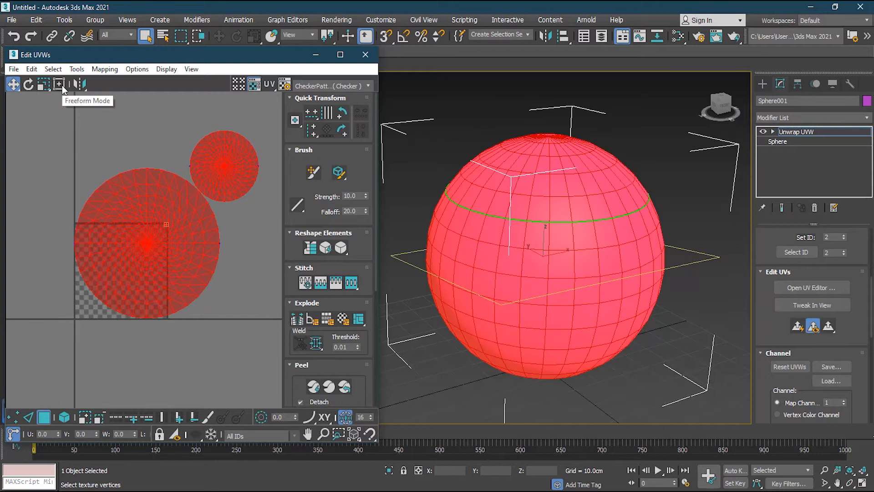
{"action": "left_click_drag", "start_coordinate": [375, 278], "coordinate": [373, 393]}
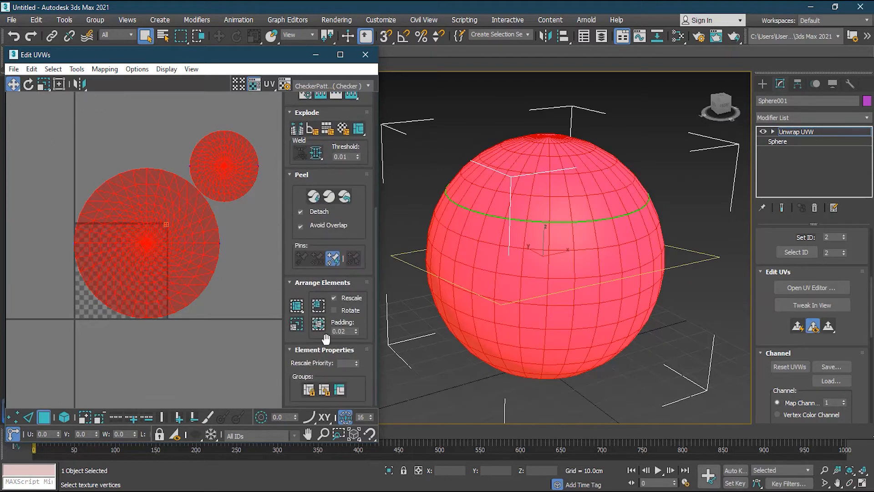
{"action": "left_click", "coordinate": [320, 324]}
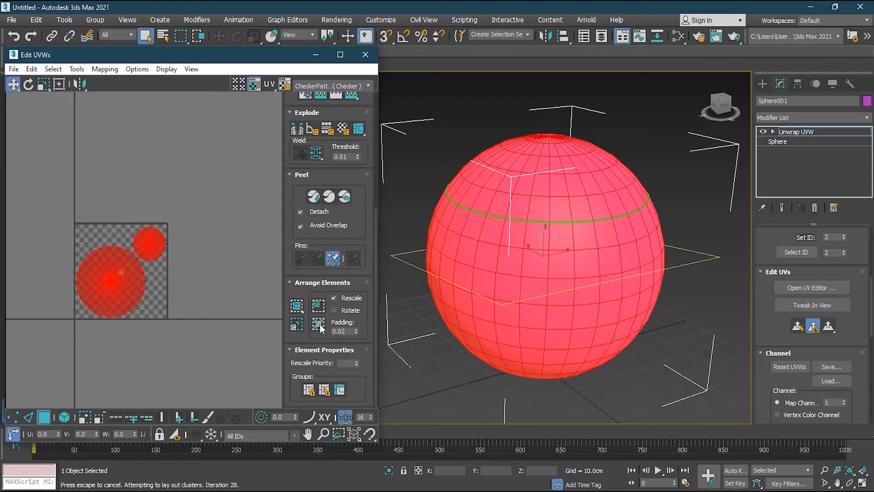
{"action": "scroll", "coordinate": [79, 305], "scroll_direction": "up", "scroll_amount": 4}
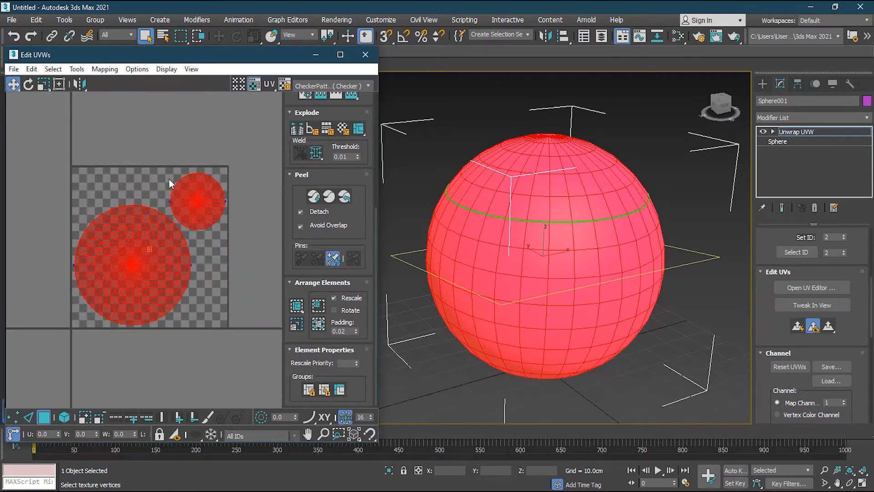
- Select the large and small packed shells in turn to compare them with the sphere's two regions
{"action": "left_click", "coordinate": [251, 283]}
{"action": "left_click", "coordinate": [141, 278]}
{"action": "left_click", "coordinate": [212, 202]}
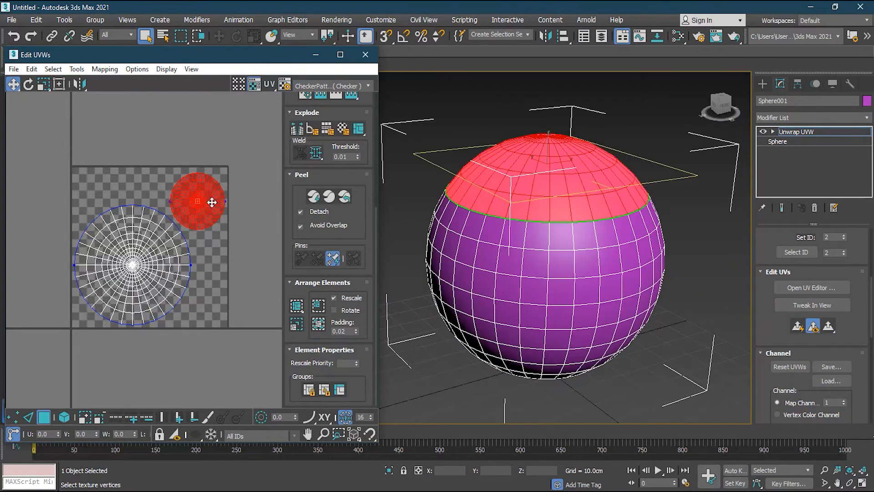
{"action": "left_click", "coordinate": [238, 253]}
{"action": "middle_click_drag", "start_coordinate": [423, 186], "coordinate": [603, 228], "text": "alt"}
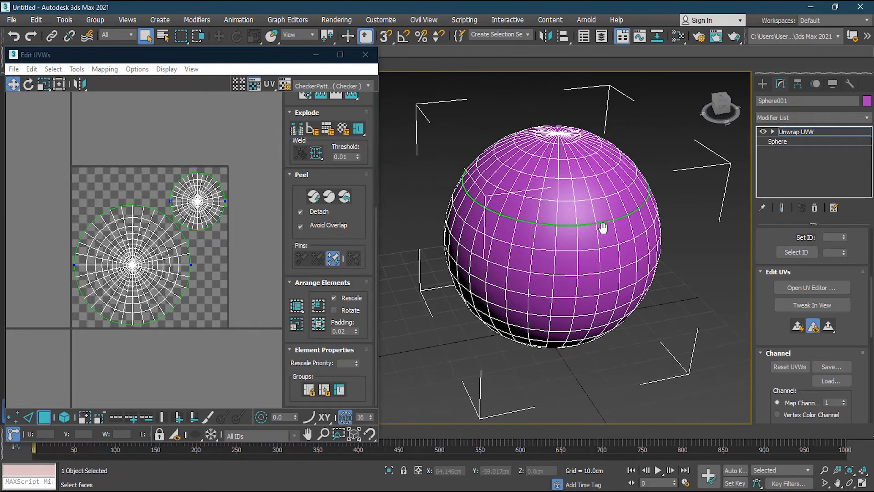
{"action": "middle_click_drag", "start_coordinate": [602, 268], "coordinate": [535, 263], "text": "alt"}
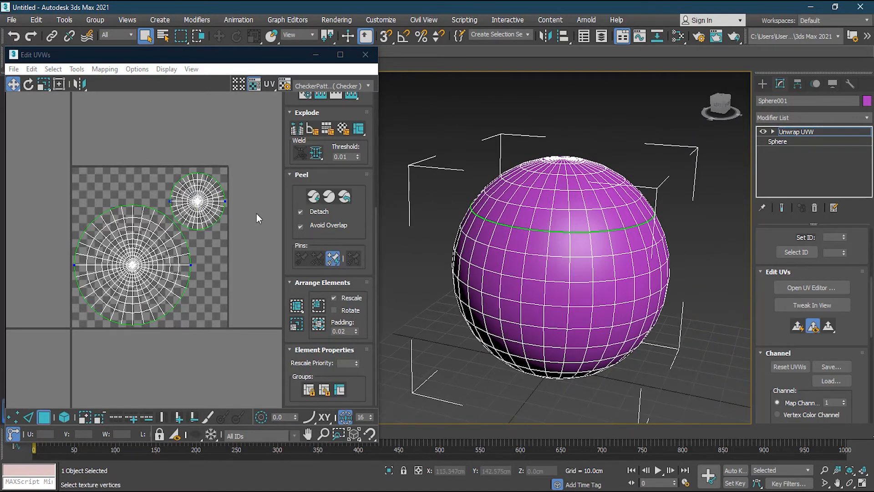
- Close the UV editor, leave face selection and delete the sphere from the scene
{"action": "left_click", "coordinate": [365, 55]}
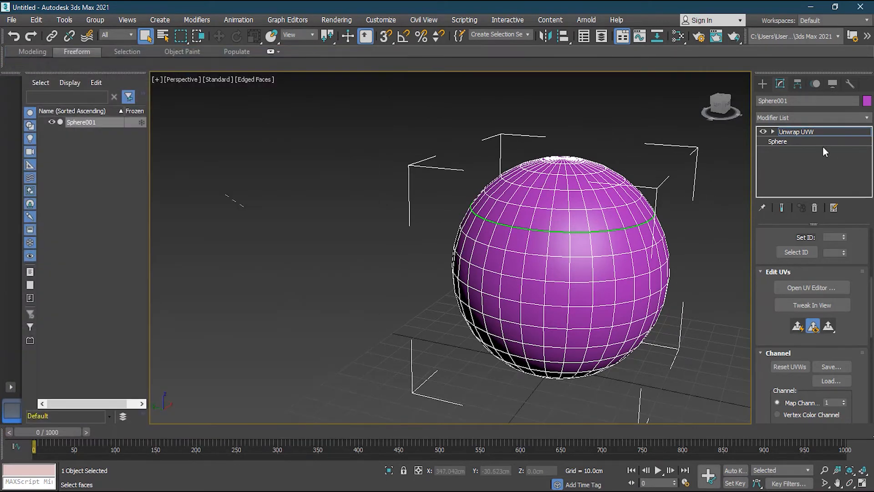
{"action": "left_click", "coordinate": [811, 128]}
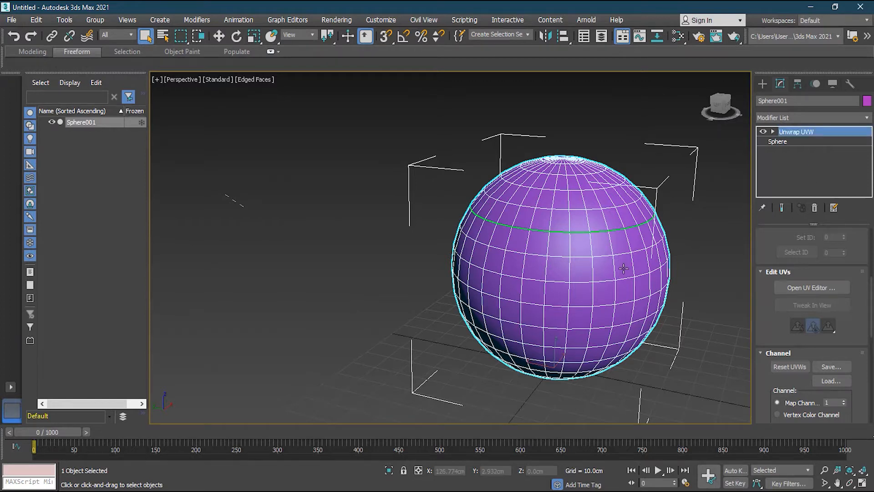
{"action": "key", "text": "Delete"}
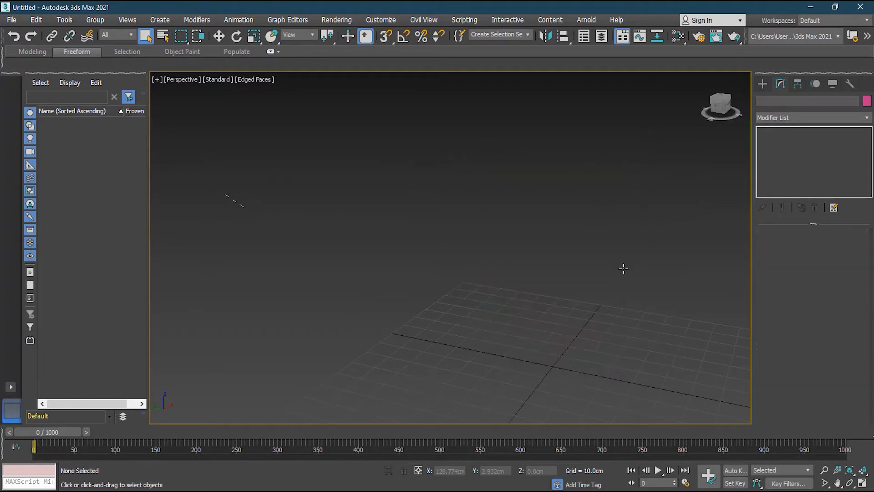
{"action": "left_click", "coordinate": [865, 472]}
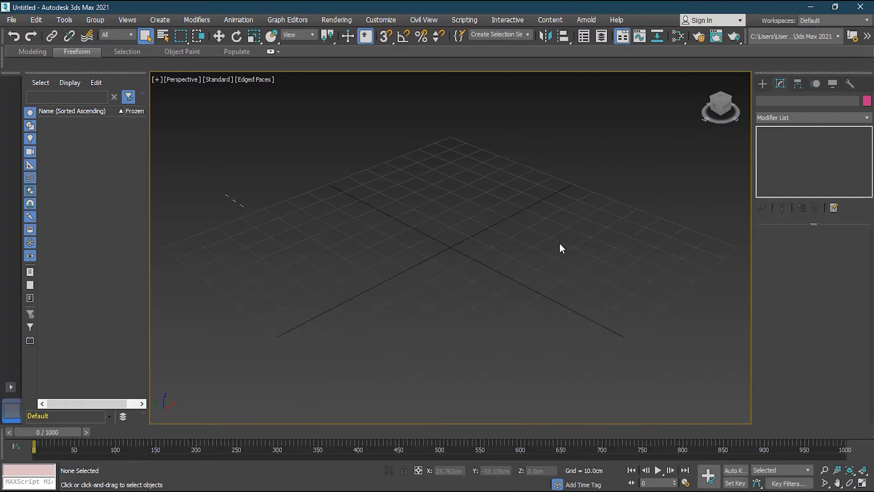
- Open the scene file "lesson 18 - Head.max" without saving the changes to the current scene
{"action": "left_click", "coordinate": [17, 21]}
{"action": "left_click", "coordinate": [36, 61]}
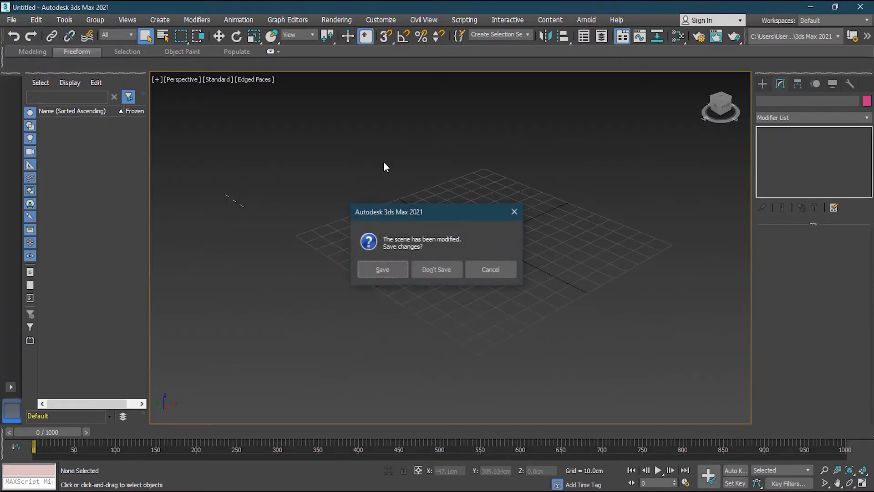
{"action": "left_click", "coordinate": [430, 268]}
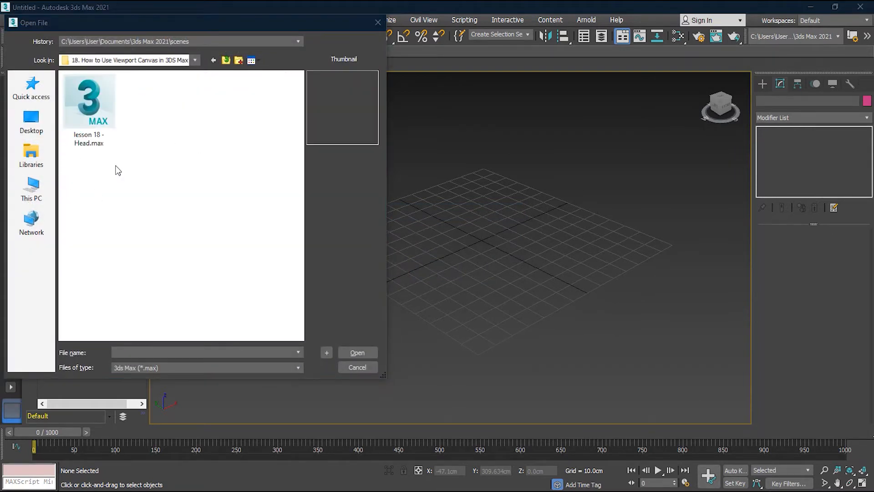
{"action": "left_click", "coordinate": [106, 92]}
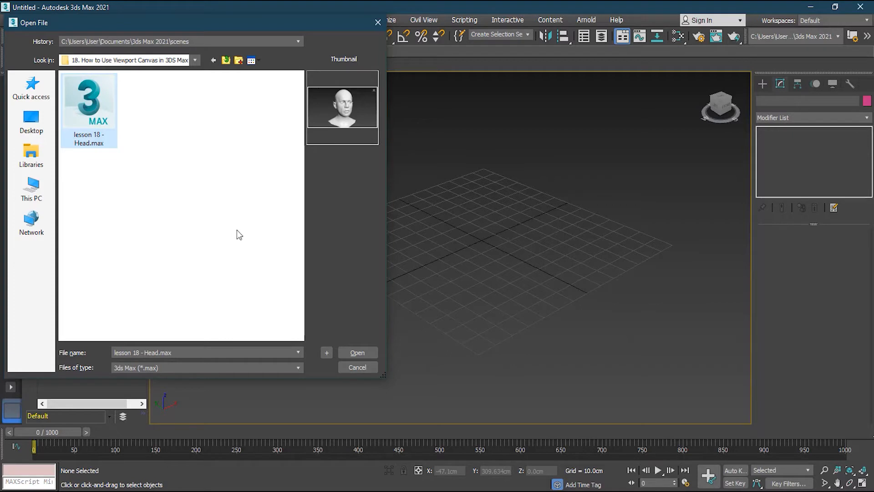
{"action": "left_click", "coordinate": [370, 350]}
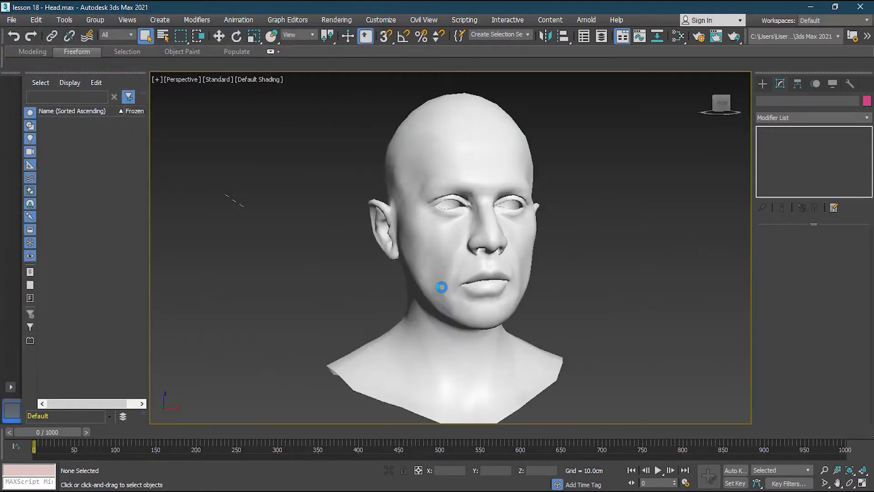
- Select the head model and add an Unwrap UVW modifier to it
{"action": "left_click", "coordinate": [484, 236]}
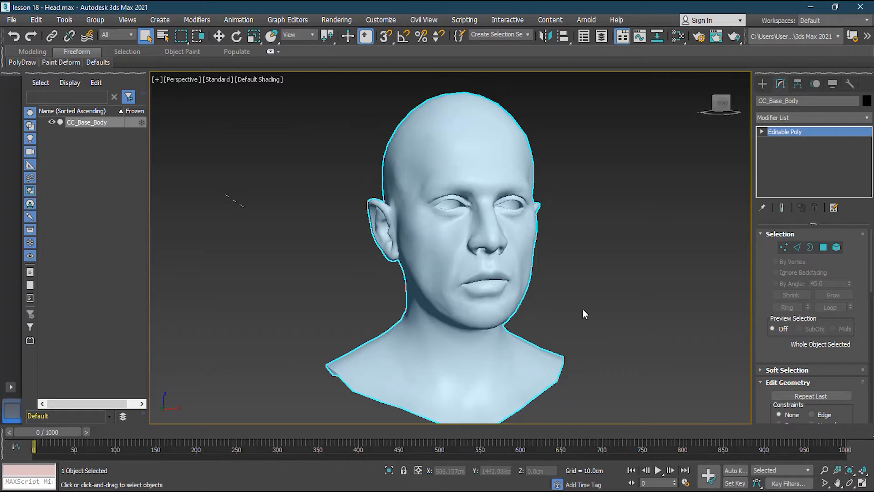
{"action": "middle_click_drag", "start_coordinate": [572, 317], "coordinate": [540, 298], "text": "alt"}
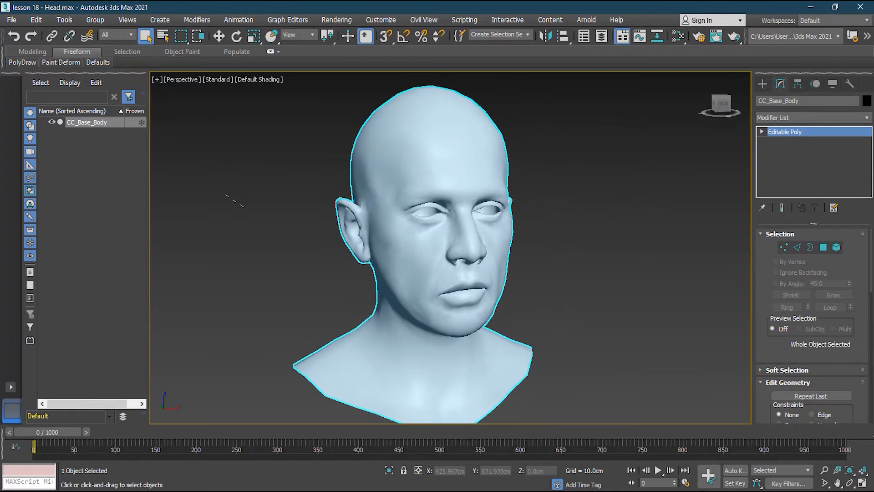
{"action": "left_click", "coordinate": [869, 119]}
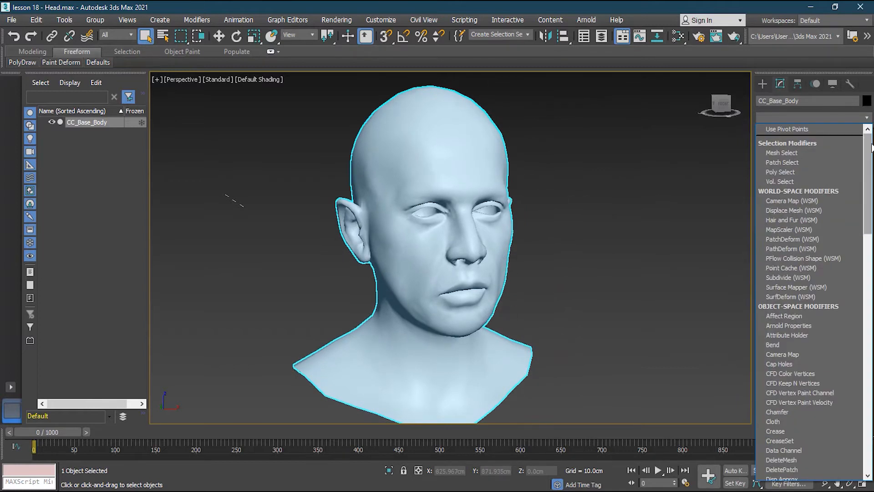
{"action": "left_click_drag", "start_coordinate": [870, 150], "coordinate": [869, 380]}
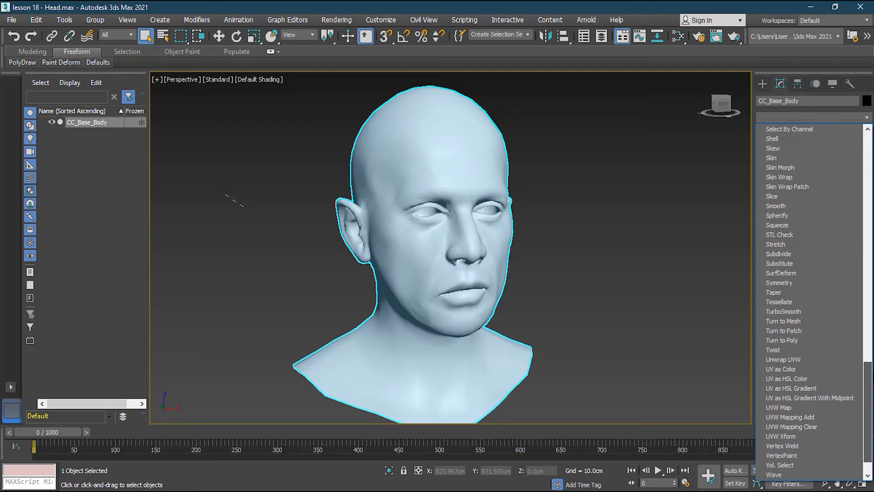
{"action": "left_click", "coordinate": [836, 360]}
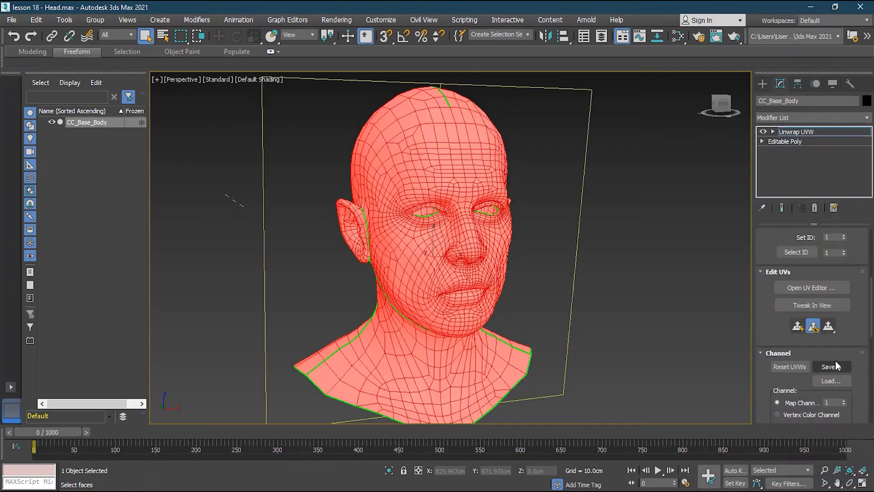
- Examine the existing seams around the head's ear, jaw, neck, shoulders and back of the skull
{"action": "middle_click_drag", "start_coordinate": [532, 321], "coordinate": [572, 324], "text": "alt"}
{"action": "middle_click_drag", "start_coordinate": [490, 299], "coordinate": [576, 308], "text": "alt"}
{"action": "middle_click_drag", "start_coordinate": [526, 324], "coordinate": [451, 303], "text": "alt"}
{"action": "middle_click_drag", "start_coordinate": [443, 232], "coordinate": [469, 266]}
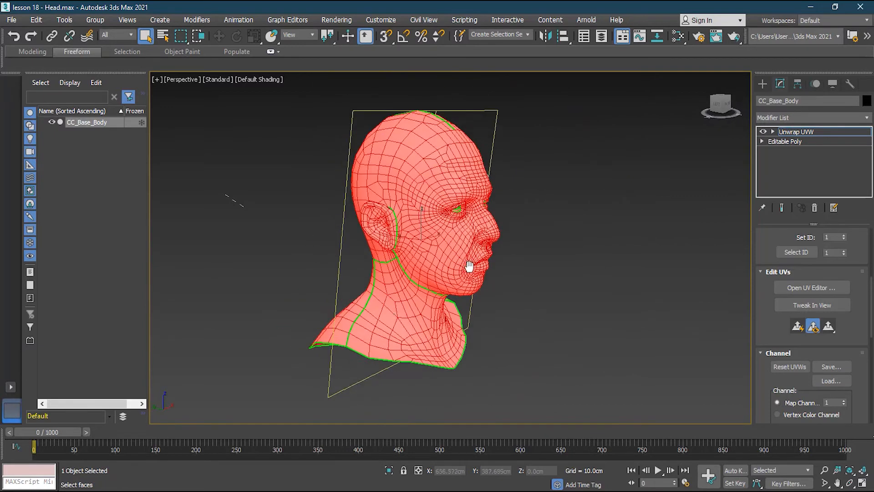
{"action": "scroll", "coordinate": [368, 326], "scroll_direction": "up", "scroll_amount": 3}
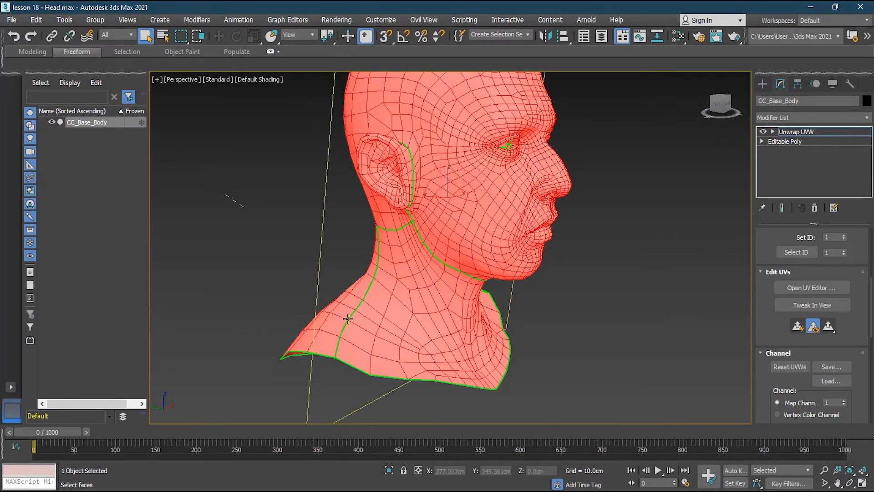
{"action": "middle_click_drag", "start_coordinate": [451, 257], "coordinate": [395, 295], "text": "alt"}
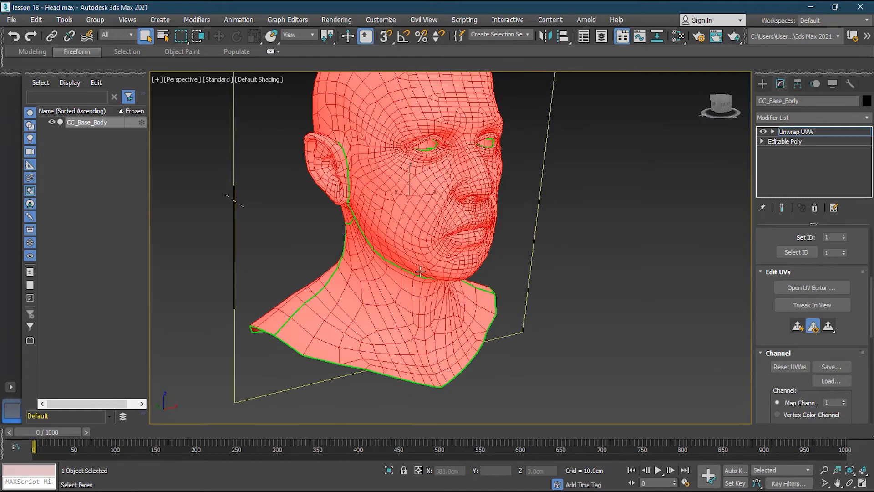
{"action": "middle_click_drag", "start_coordinate": [358, 237], "coordinate": [440, 243], "text": "alt"}
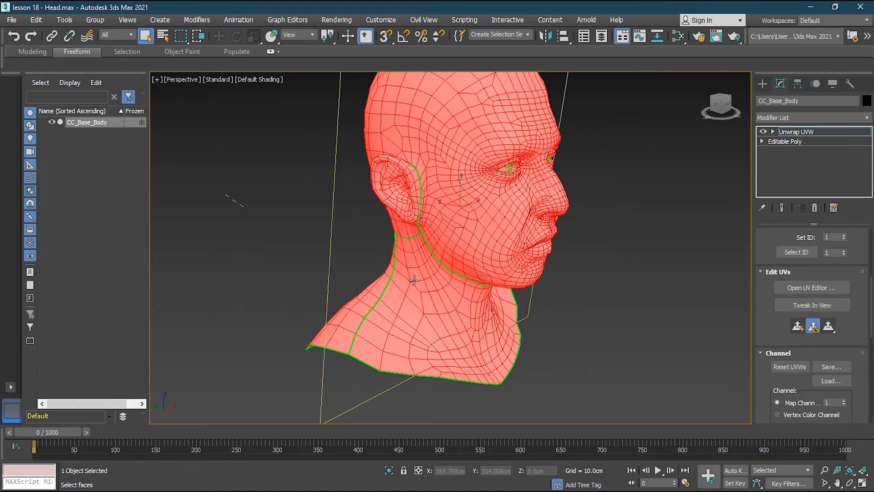
{"action": "middle_click_drag", "start_coordinate": [406, 255], "coordinate": [544, 256], "text": "alt"}
{"action": "scroll", "coordinate": [366, 221], "scroll_direction": "down", "scroll_amount": 2}
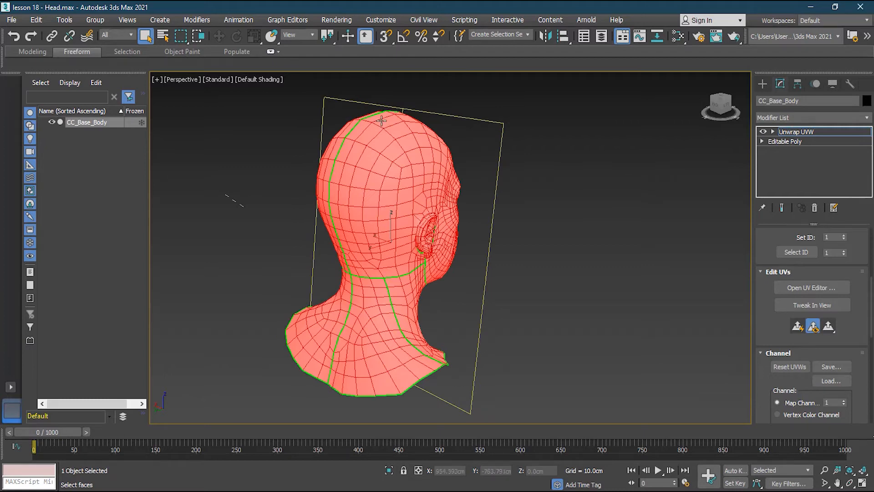
{"action": "left_click_drag", "start_coordinate": [872, 294], "coordinate": [873, 342]}
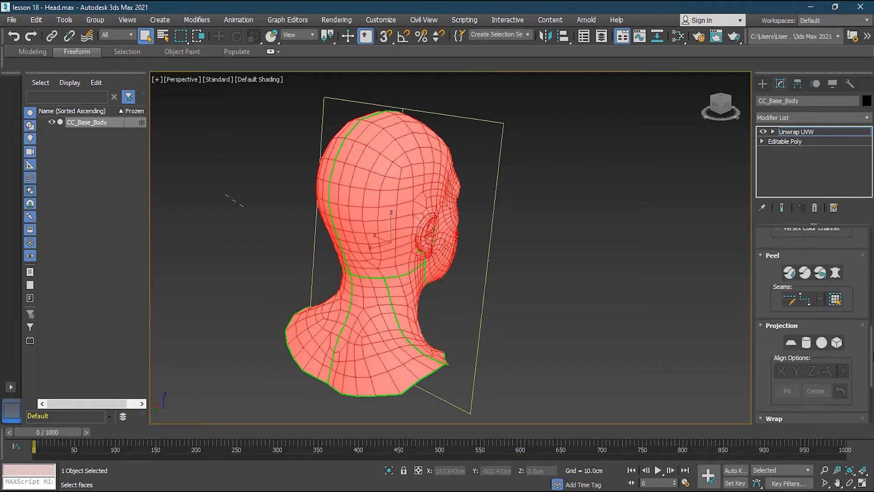
{"action": "left_click", "coordinate": [805, 302]}
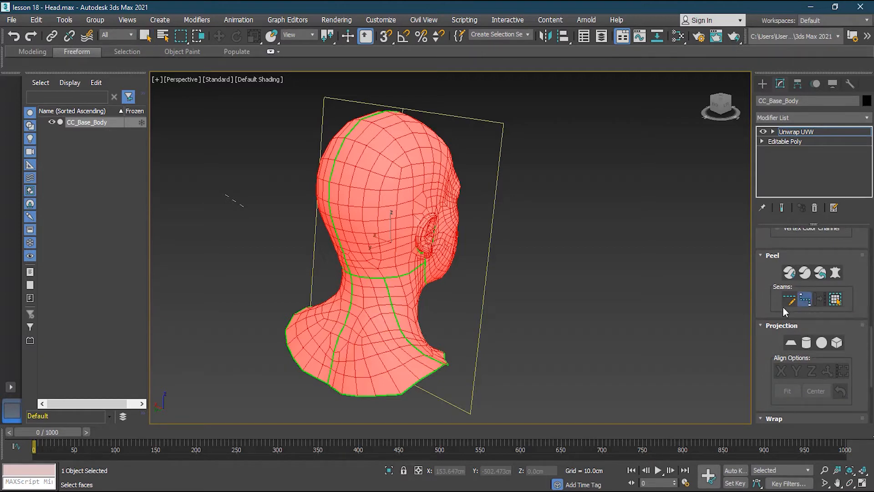
{"action": "left_click", "coordinate": [328, 380]}
{"action": "scroll", "coordinate": [869, 340], "scroll_direction": "up", "scroll_amount": 5}
{"action": "left_click", "coordinate": [815, 255]}
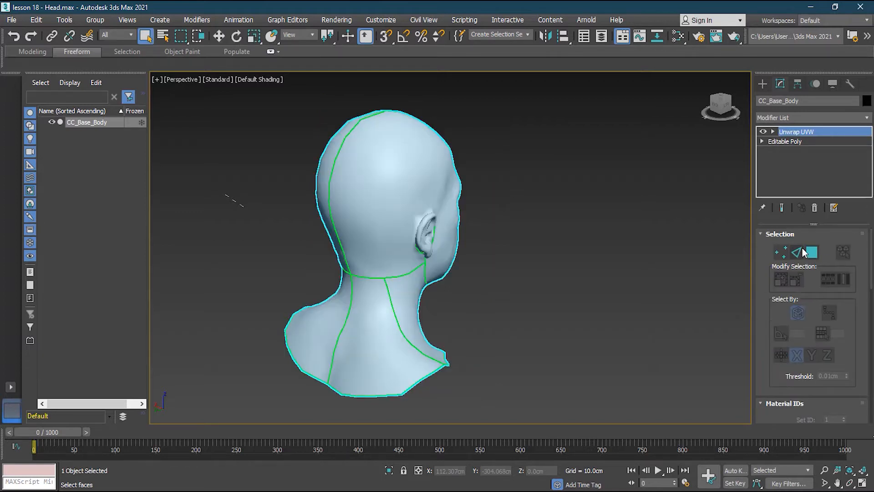
- In edge selection, trace a point-to-point seam from the bust's rear bottom edge up the middle of the neck to the nape
{"action": "left_click", "coordinate": [810, 255]}
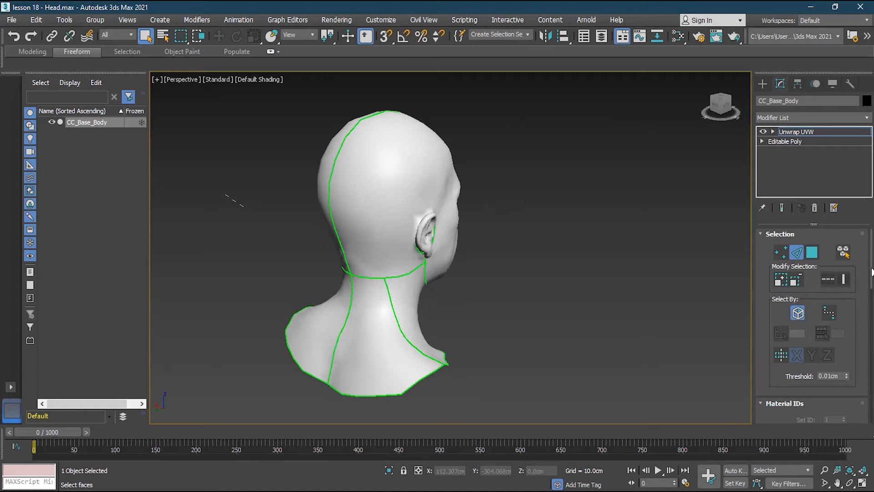
{"action": "scroll", "coordinate": [869, 280], "scroll_direction": "down", "scroll_amount": 2}
{"action": "left_click_drag", "start_coordinate": [871, 280], "coordinate": [871, 358]}
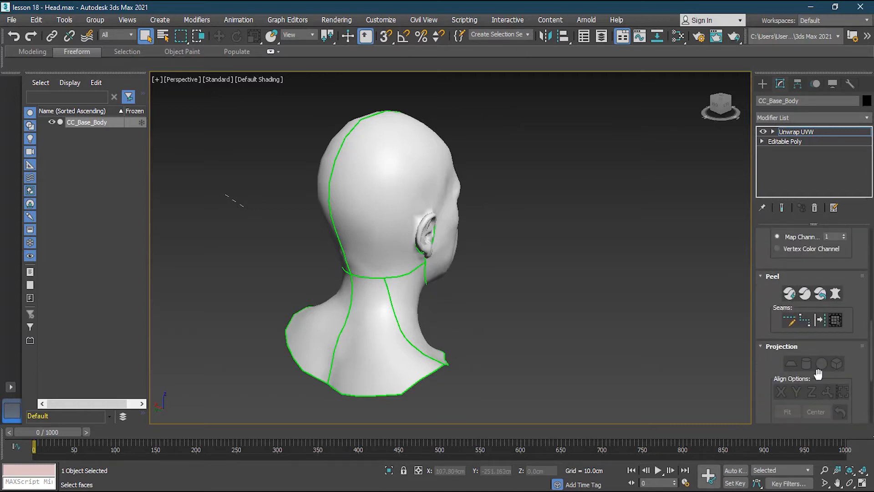
{"action": "left_click", "coordinate": [806, 321]}
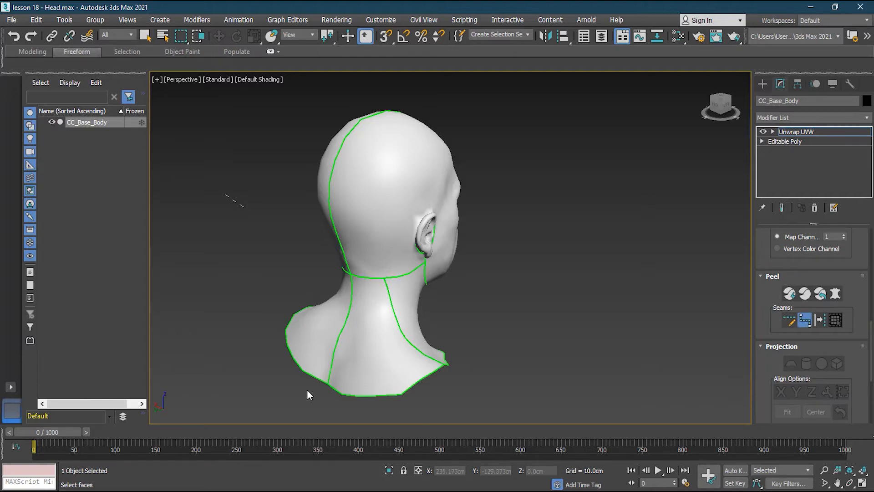
{"action": "scroll", "coordinate": [308, 391], "scroll_direction": "up", "scroll_amount": 3}
{"action": "left_click", "coordinate": [345, 372]}
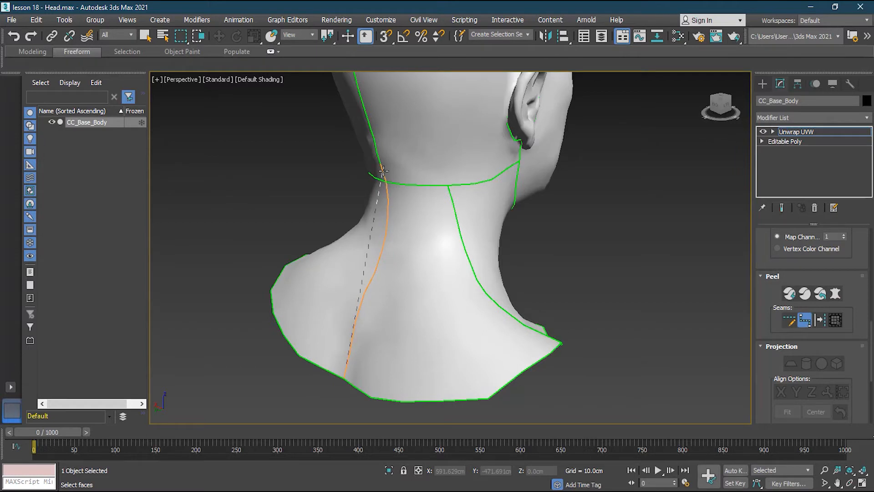
{"action": "middle_click_drag", "start_coordinate": [384, 178], "coordinate": [368, 451], "text": "alt"}
- Continue the point-to-point seam up the middle of the back of the head and over the crown
{"action": "left_click", "coordinate": [268, 345]}
{"action": "left_click", "coordinate": [326, 171]}
{"action": "left_click", "coordinate": [377, 131]}
{"action": "middle_click_drag", "start_coordinate": [506, 193], "coordinate": [391, 191], "text": "alt"}
{"action": "left_click", "coordinate": [599, 137]}
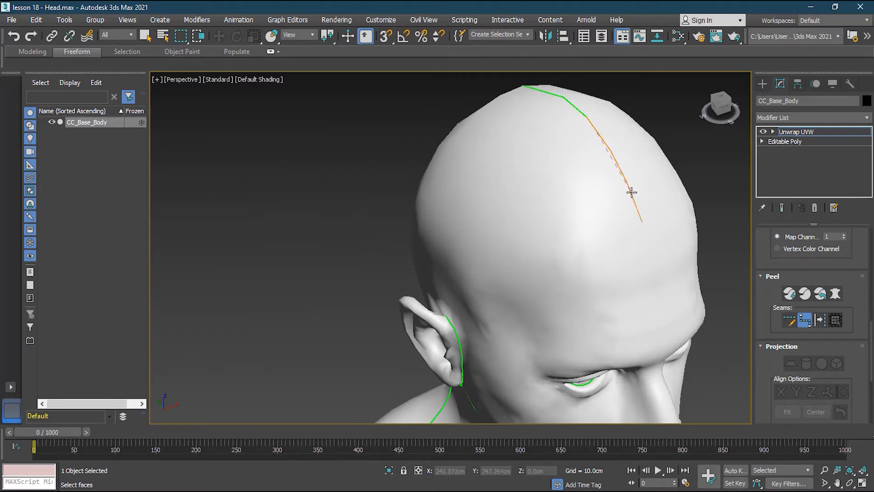
- Leave the seam tool, select all of the head's faces and open the UV editor
{"action": "key", "text": "ctrl+z"}
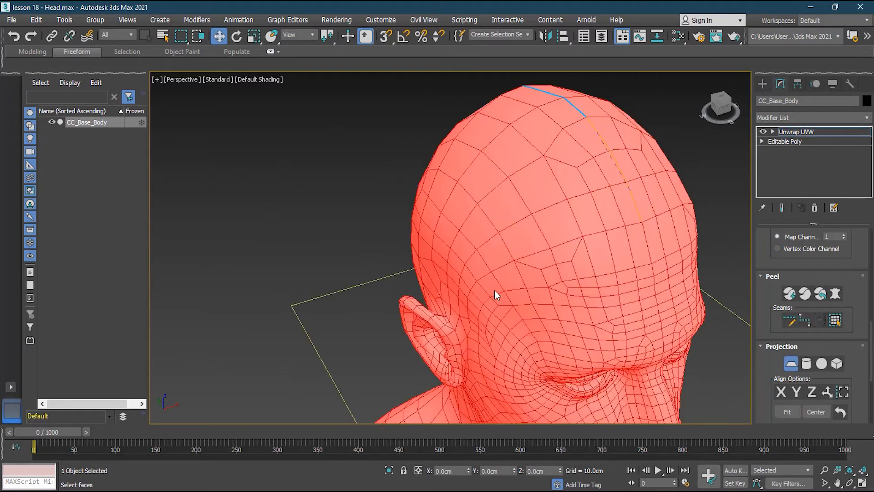
{"action": "scroll", "coordinate": [495, 290], "scroll_direction": "down", "scroll_amount": 4}
{"action": "mouse_move", "coordinate": [382, 305]}
{"action": "middle_mouse_down", "text": "alt"}
{"action": "mouse_move", "coordinate": [494, 304]}
{"action": "mouse_move", "coordinate": [509, 287]}
{"action": "mouse_move", "coordinate": [380, 287]}
{"action": "mouse_move", "coordinate": [400, 327]}
{"action": "mouse_move", "coordinate": [530, 293]}
{"action": "mouse_move", "coordinate": [372, 295]}
{"action": "middle_mouse_up", "text": "alt"}
{"action": "left_click_drag", "start_coordinate": [871, 345], "coordinate": [873, 285]}
{"action": "left_click", "coordinate": [820, 314]}
- Apply Reset Peel to all of the head's faces and leave face selection to show the UV wireframe
{"action": "scroll", "coordinate": [145, 218], "scroll_direction": "down", "scroll_amount": 5}
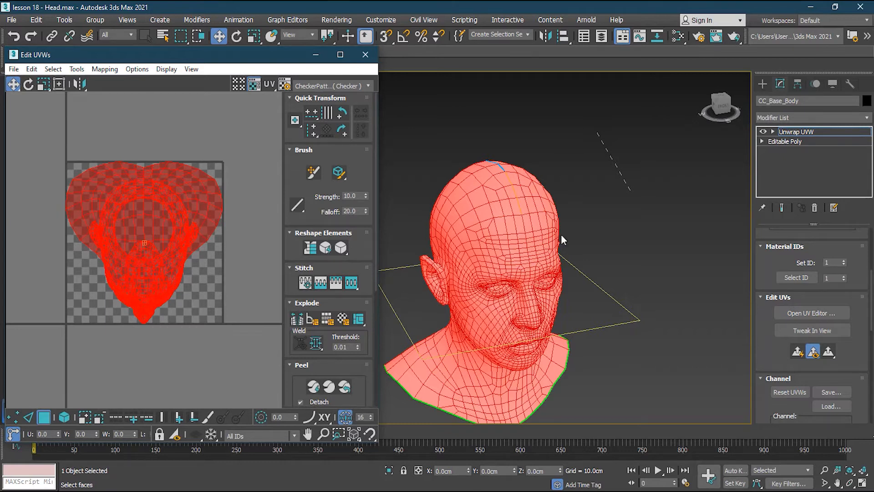
{"action": "middle_click_drag", "start_coordinate": [549, 279], "coordinate": [571, 276]}
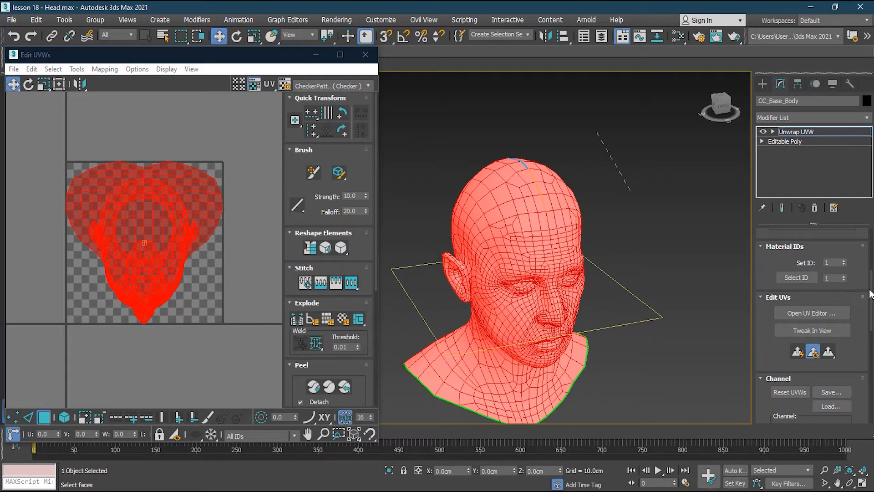
{"action": "scroll", "coordinate": [833, 317], "scroll_direction": "down", "scroll_amount": 5}
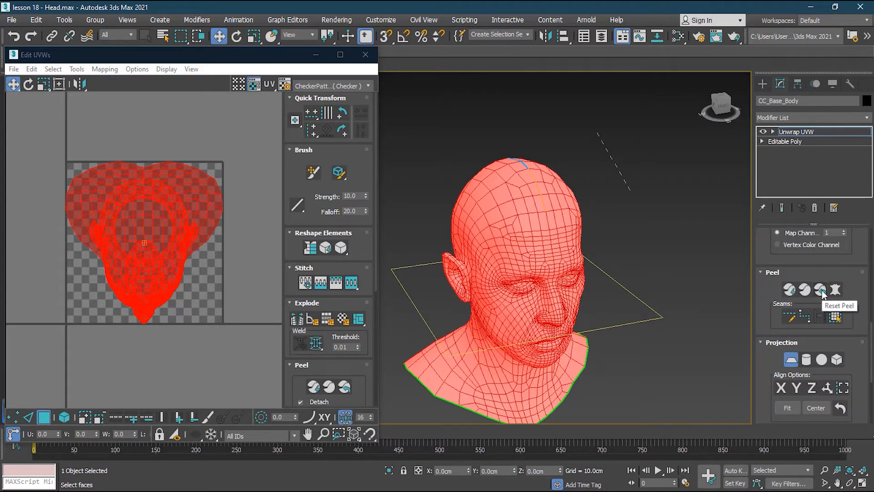
{"action": "left_click", "coordinate": [820, 290]}
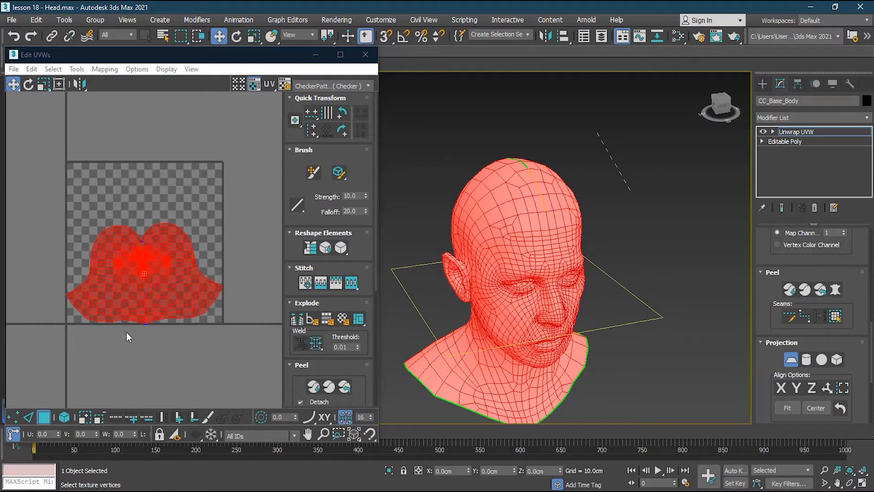
{"action": "scroll", "coordinate": [91, 314], "scroll_direction": "up", "scroll_amount": 3}
{"action": "left_click", "coordinate": [184, 362]}
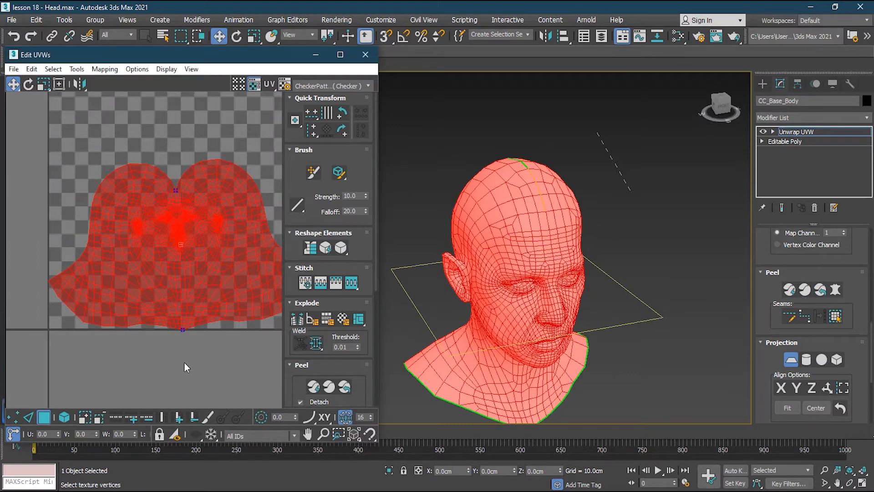
{"action": "left_click", "coordinate": [44, 417]}
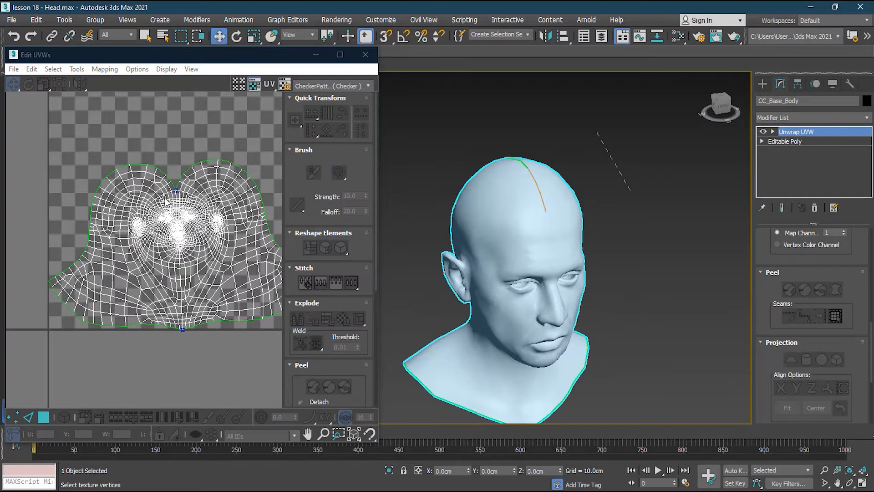
- Compare the peeled UV layout's outline with the seam on the back of the head and the bust's lower edge
{"action": "scroll", "coordinate": [162, 305], "scroll_direction": "up", "scroll_amount": 1}
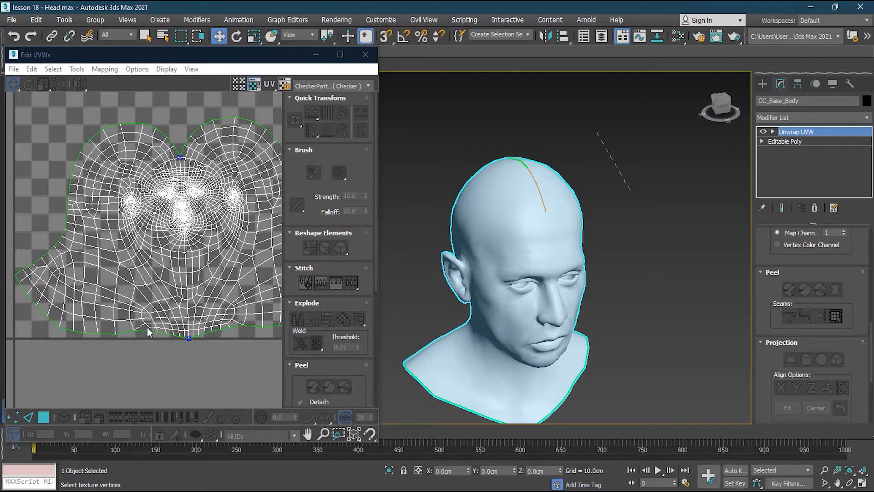
{"action": "middle_click_drag", "start_coordinate": [436, 254], "coordinate": [469, 255], "text": "alt"}
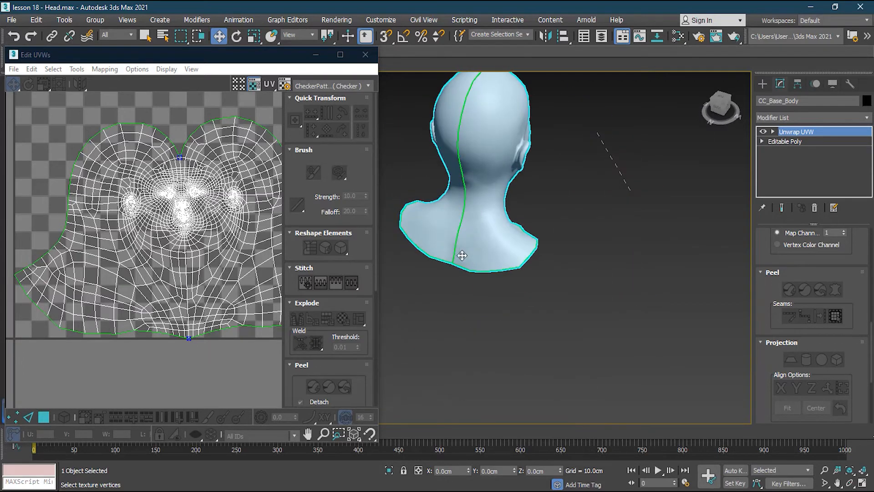
{"action": "middle_click_drag", "start_coordinate": [555, 180], "coordinate": [566, 308]}
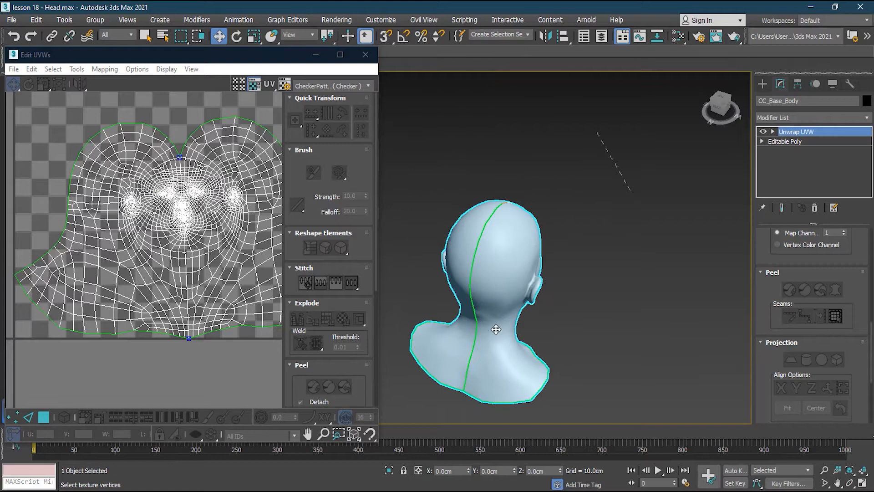
{"action": "middle_click_drag", "start_coordinate": [518, 195], "coordinate": [455, 295], "text": "alt"}
{"action": "scroll", "coordinate": [641, 227], "scroll_direction": "up", "scroll_amount": 3}
{"action": "middle_click_drag", "start_coordinate": [608, 215], "coordinate": [535, 298]}
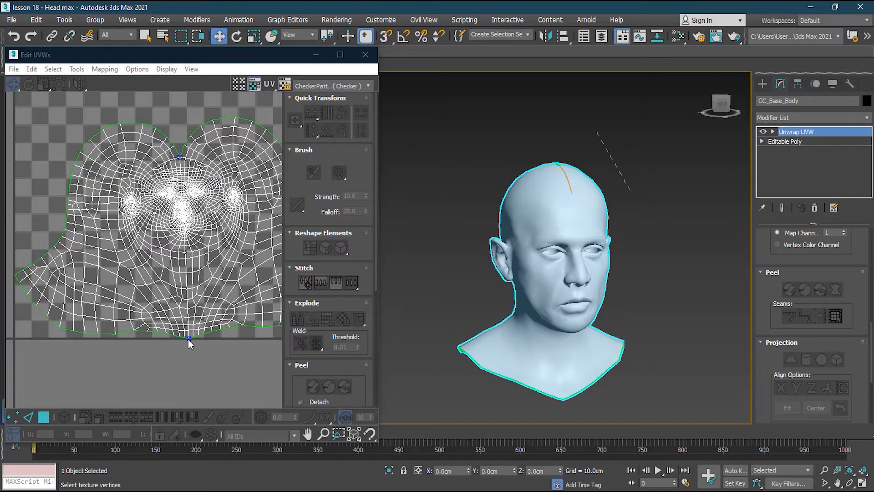
{"action": "scroll", "coordinate": [215, 271], "scroll_direction": "down", "scroll_amount": 4}
{"action": "middle_click_drag", "start_coordinate": [215, 271], "coordinate": [179, 295]}
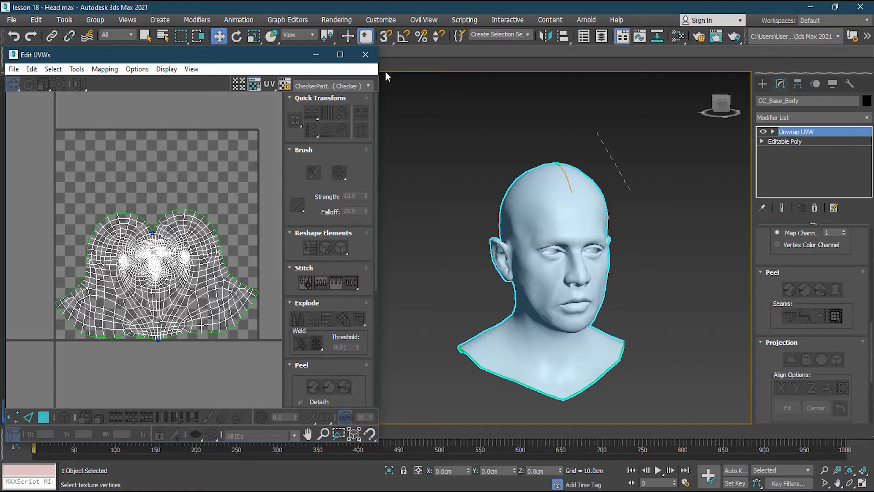
- Select all of the head's UV faces and pack the layout within the UV tile using the rescale option and 0.02 padding
{"action": "left_click_drag", "start_coordinate": [31, 176], "coordinate": [199, 326]}
{"action": "key", "text": "ctrl+a"}
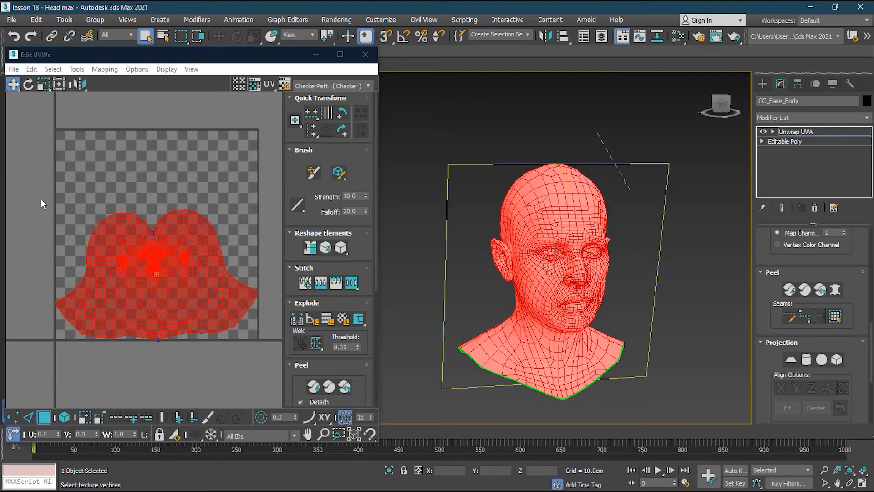
{"action": "left_click_drag", "start_coordinate": [46, 177], "coordinate": [267, 361]}
{"action": "left_click_drag", "start_coordinate": [375, 287], "coordinate": [375, 340]}
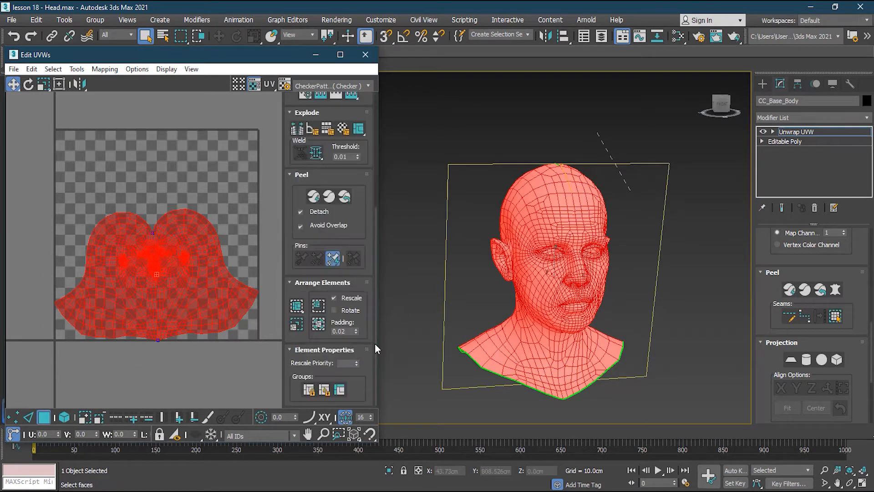
{"action": "left_click", "coordinate": [319, 325]}
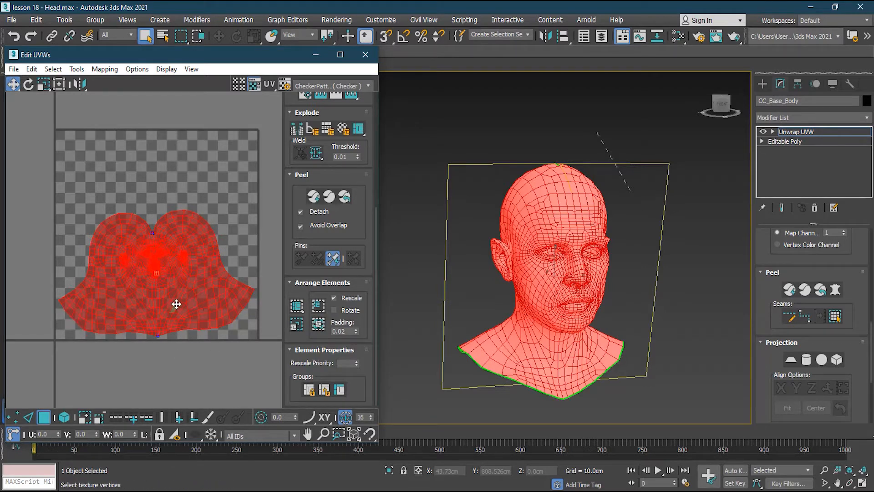
{"action": "left_click", "coordinate": [43, 417]}
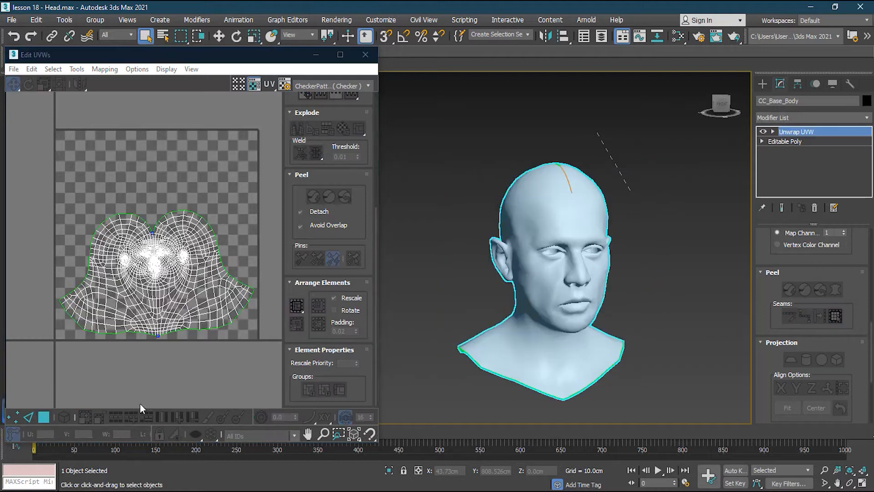
- Close the UV editor and reselect the head
{"action": "left_click", "coordinate": [369, 55]}
{"action": "left_click", "coordinate": [676, 269]}
{"action": "left_click", "coordinate": [569, 229]}
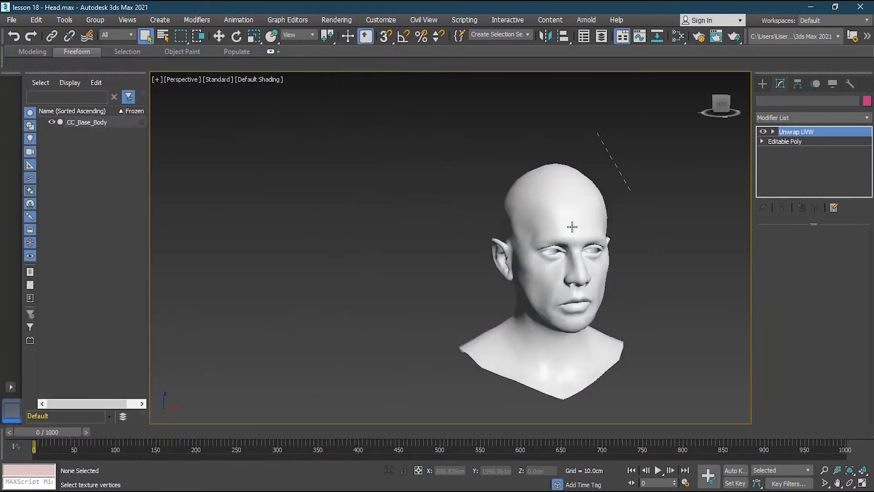
- Collapse the head's whole modifier stack into an Editable Poly, accepting the warning
{"action": "right_click", "coordinate": [800, 132]}
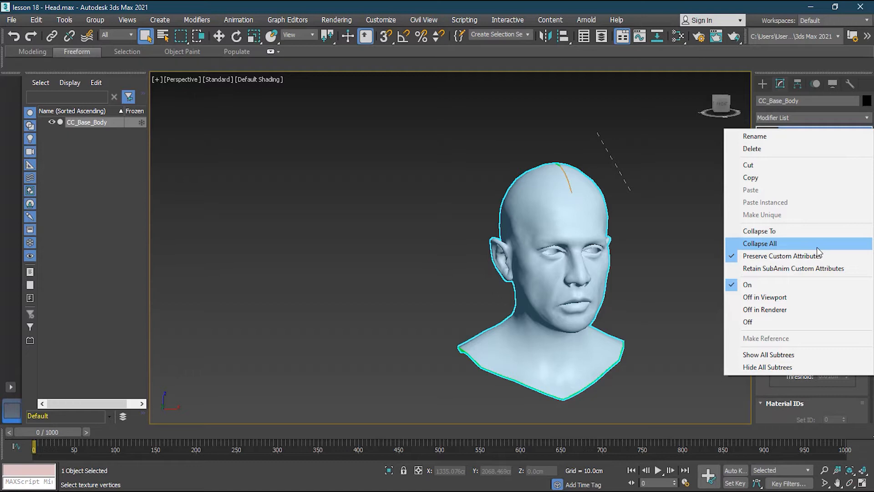
{"action": "left_click", "coordinate": [802, 59]}
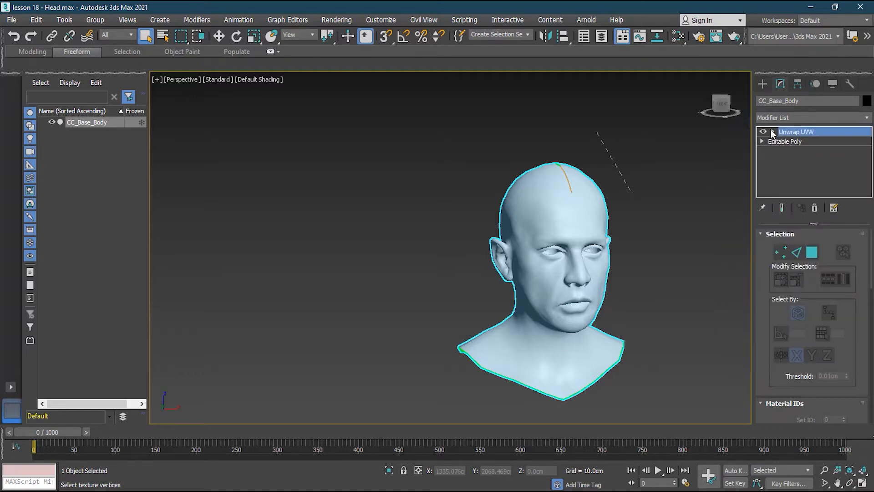
{"action": "right_click", "coordinate": [796, 132]}
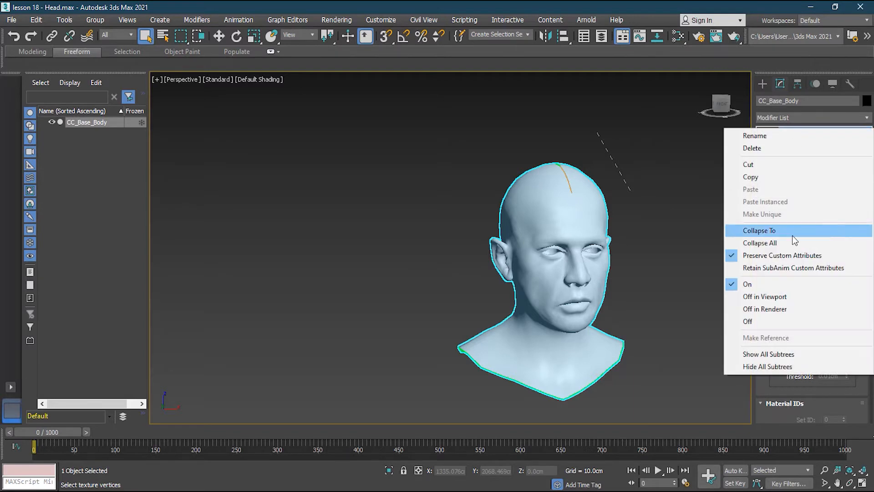
{"action": "left_click", "coordinate": [753, 242]}
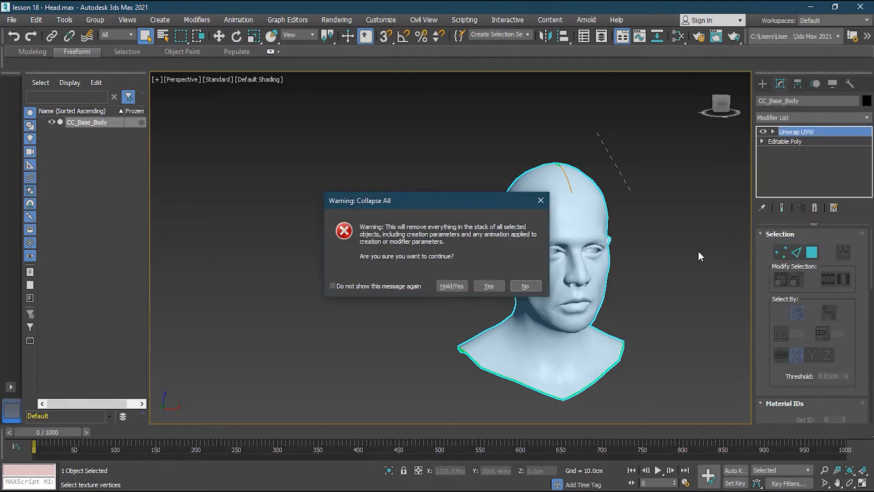
{"action": "left_click", "coordinate": [489, 287]}
{"action": "left_click", "coordinate": [640, 274]}
{"action": "left_click", "coordinate": [558, 228]}
- Remove the docked Scene Explorer and dock the Viewport Canvas in its place
{"action": "middle_click_drag", "start_coordinate": [611, 230], "coordinate": [471, 248], "text": "alt"}
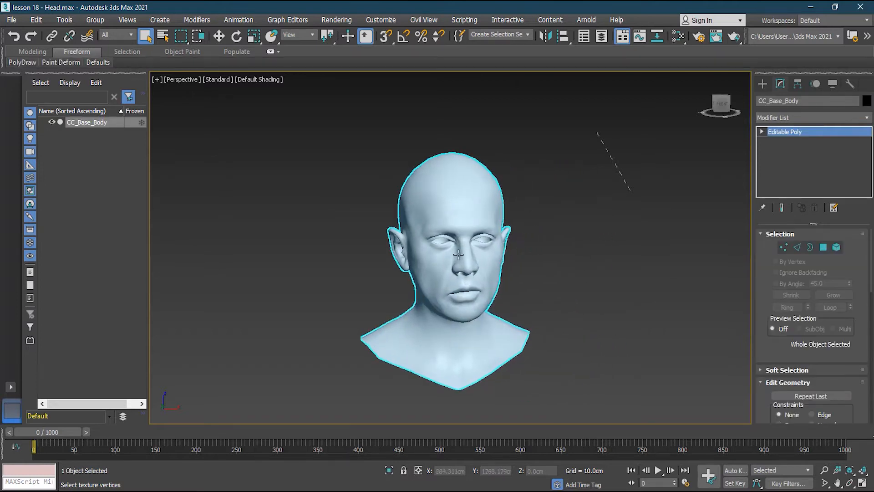
{"action": "scroll", "coordinate": [452, 250], "scroll_direction": "up", "scroll_amount": 2}
{"action": "scroll", "coordinate": [452, 250], "scroll_direction": "down", "scroll_amount": 2}
{"action": "mouse_move", "coordinate": [489, 211]}
{"action": "middle_mouse_down", "text": "alt"}
{"action": "mouse_move", "coordinate": [593, 215]}
{"action": "mouse_move", "coordinate": [499, 211]}
{"action": "middle_mouse_up", "text": "alt"}
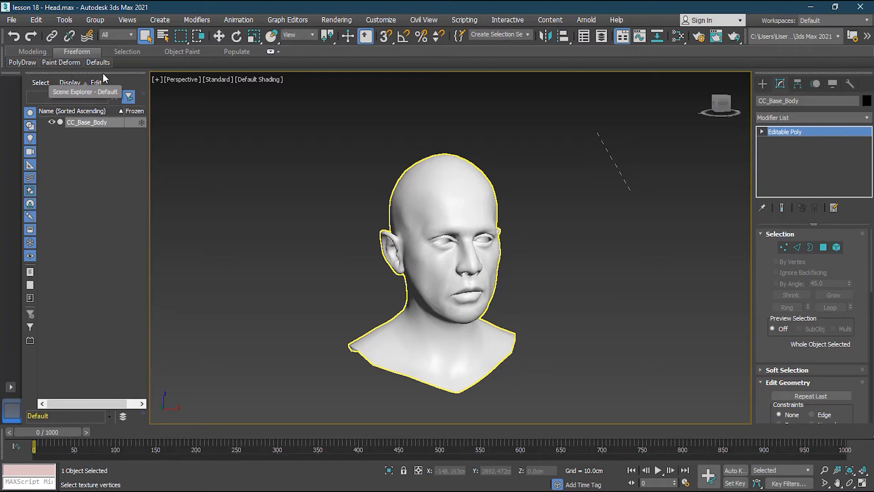
{"action": "left_click_drag", "start_coordinate": [106, 72], "coordinate": [1, 123]}
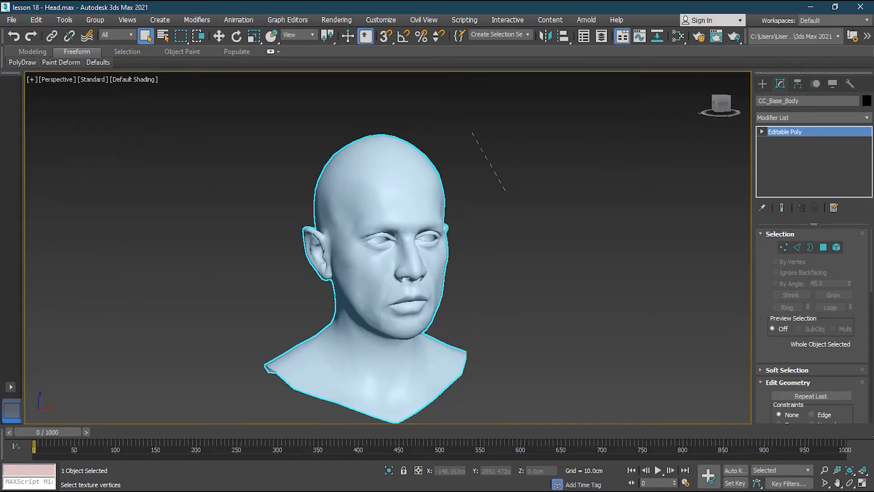
{"action": "left_click", "coordinate": [63, 20]}
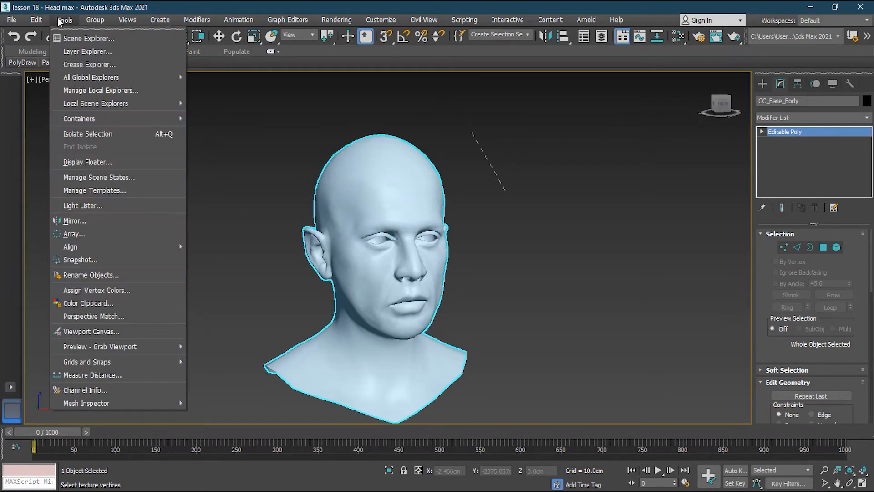
{"action": "left_click", "coordinate": [91, 331]}
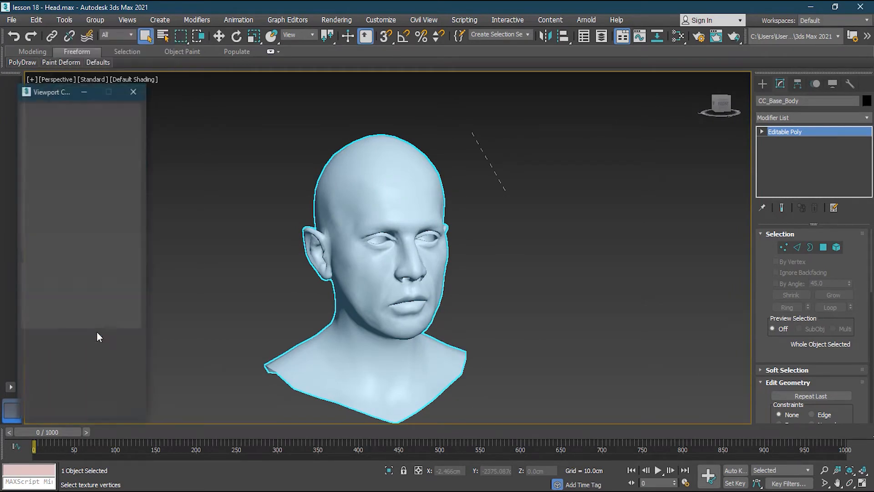
{"action": "mouse_move", "coordinate": [39, 91]}
{"action": "left_mouse_down"}
{"action": "mouse_move", "coordinate": [52, 89]}
{"action": "mouse_move", "coordinate": [27, 89]}
{"action": "left_mouse_up"}
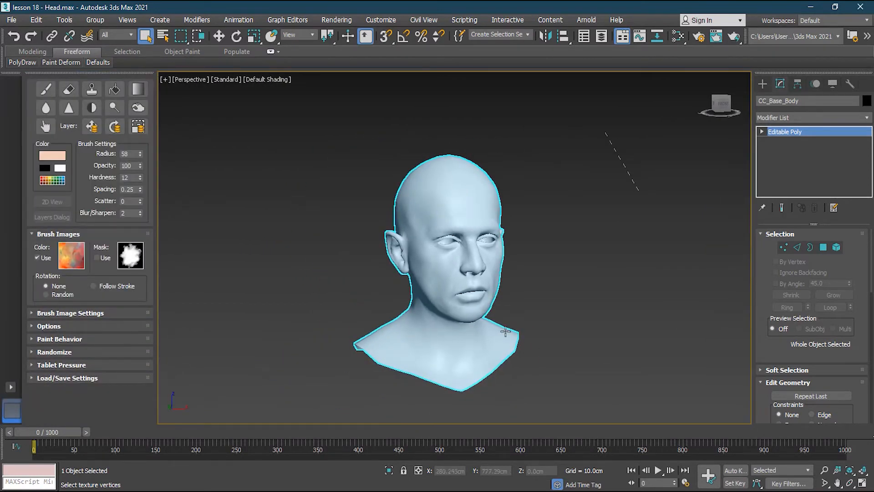
- Turn off the use of the colour brush image and look through the Brush Image Settings
{"action": "scroll", "coordinate": [459, 187], "scroll_direction": "up", "scroll_amount": 2}
{"action": "middle_click_drag", "start_coordinate": [578, 292], "coordinate": [550, 269], "text": "alt"}
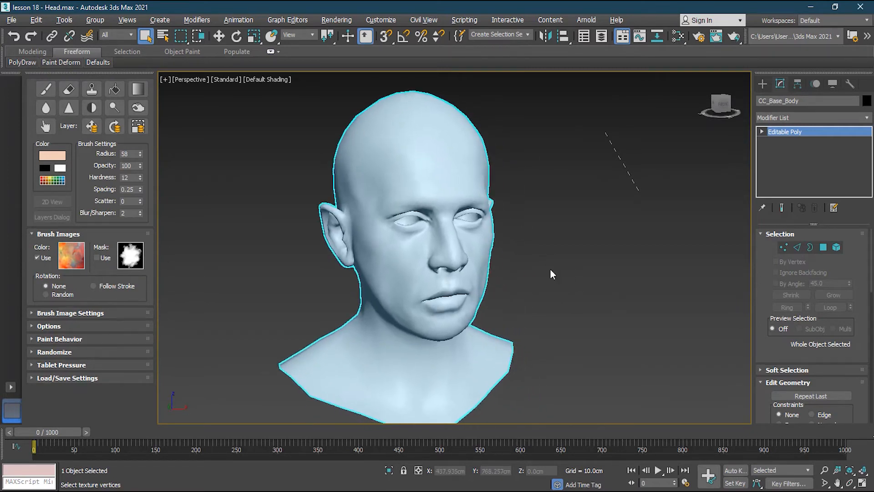
{"action": "left_click", "coordinate": [551, 269]}
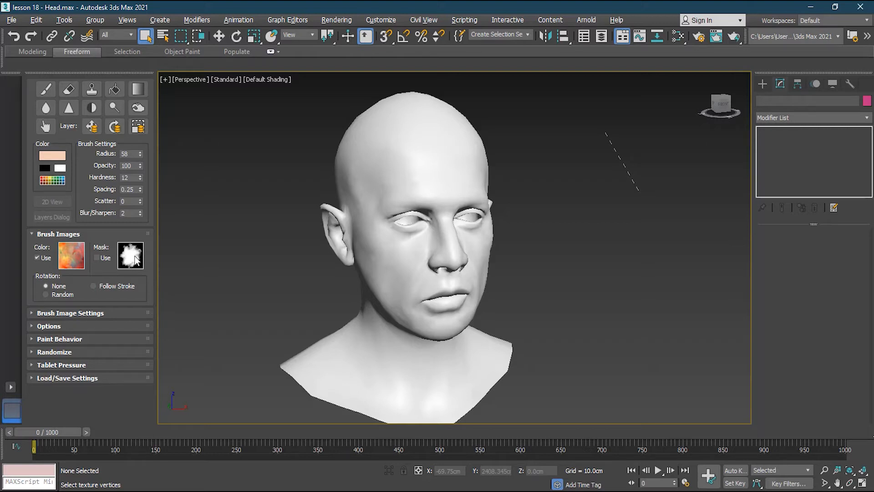
{"action": "left_click", "coordinate": [43, 259]}
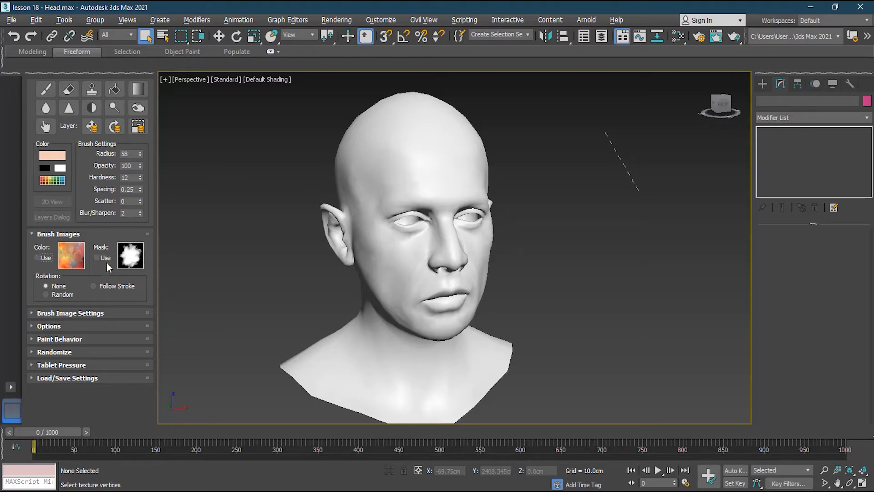
{"action": "left_click", "coordinate": [88, 314]}
{"action": "scroll", "coordinate": [96, 305], "scroll_direction": "down", "scroll_amount": 2}
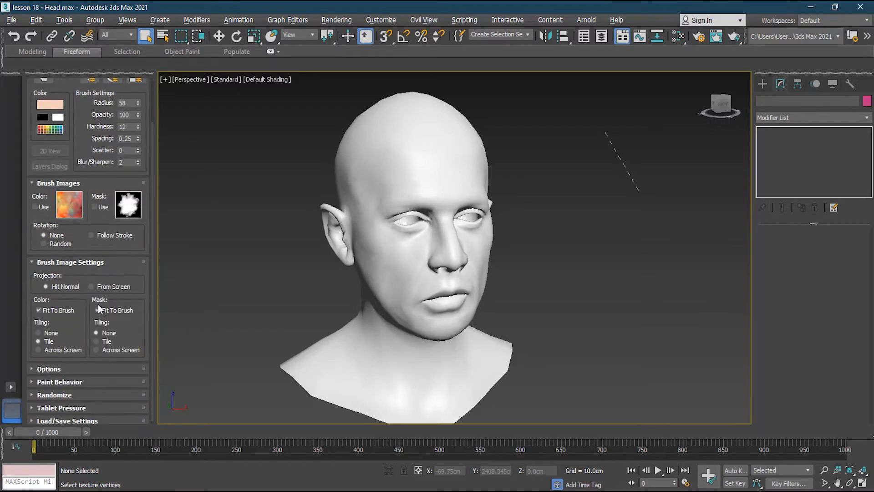
{"action": "left_click", "coordinate": [73, 263]}
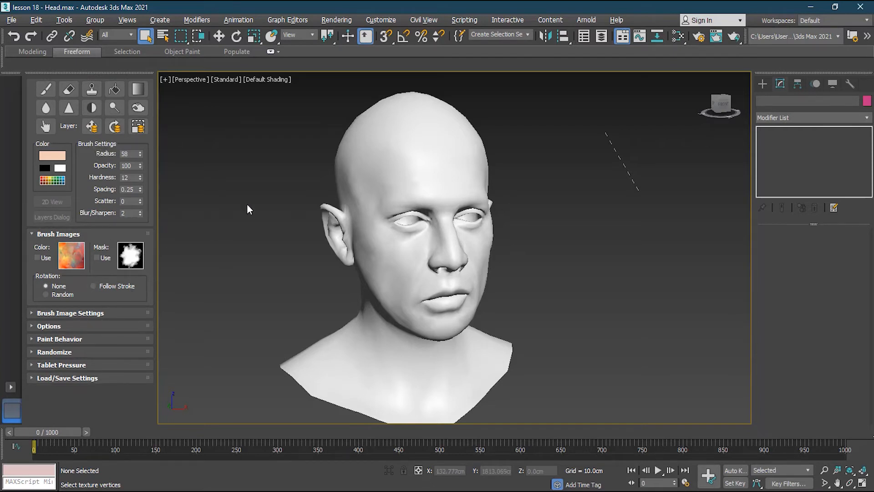
{"action": "left_click", "coordinate": [403, 181]}
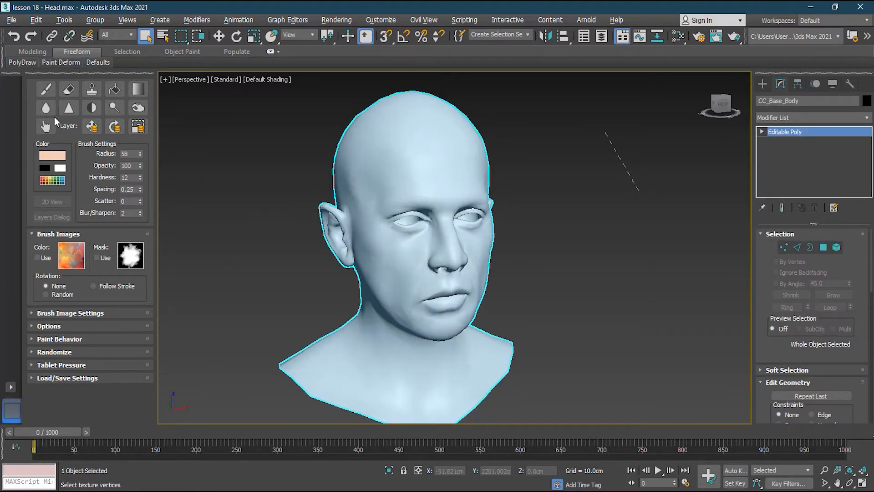
{"action": "left_click", "coordinate": [46, 89]}
{"action": "left_click", "coordinate": [46, 89]}
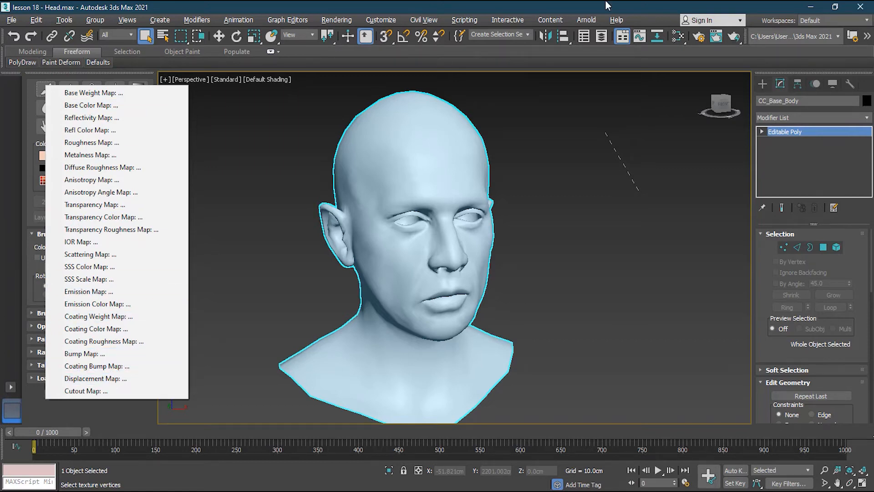
{"action": "left_click", "coordinate": [700, 39]}
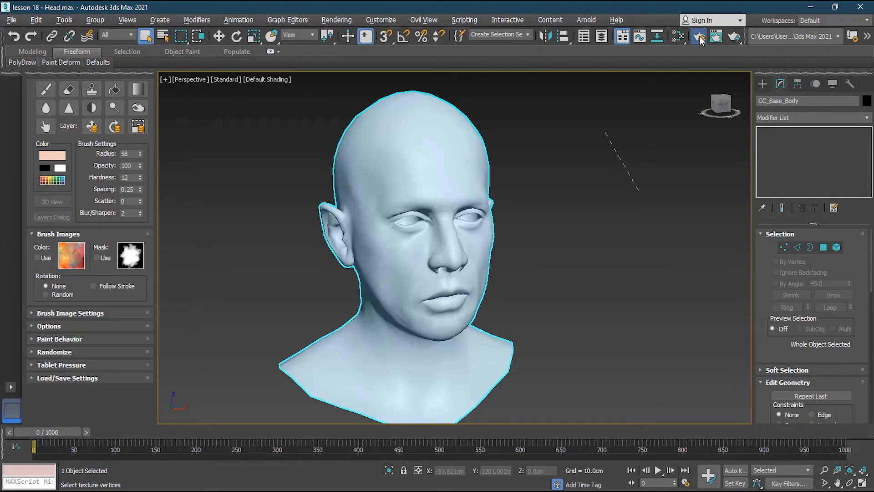
- Switch the renderer from Arnold to the Scanline Renderer and close the render setup
{"action": "left_click", "coordinate": [700, 39]}
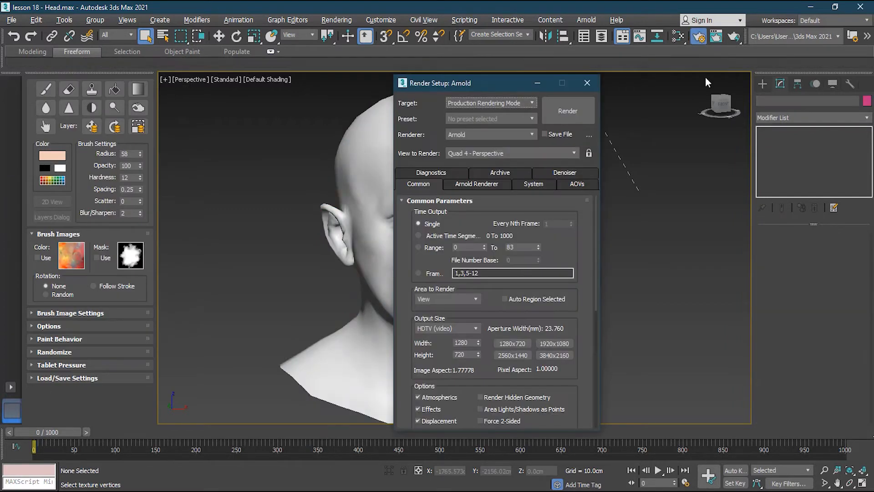
{"action": "left_click", "coordinate": [474, 136]}
{"action": "left_click", "coordinate": [481, 163]}
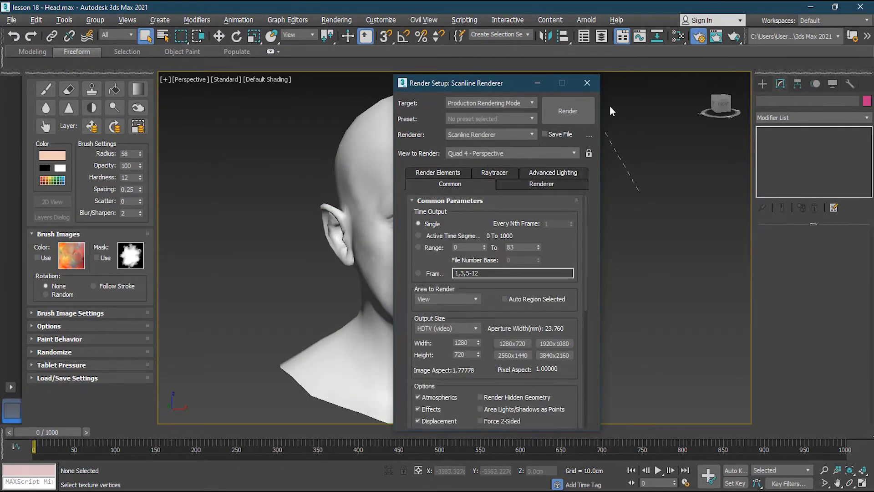
{"action": "left_click", "coordinate": [587, 84]}
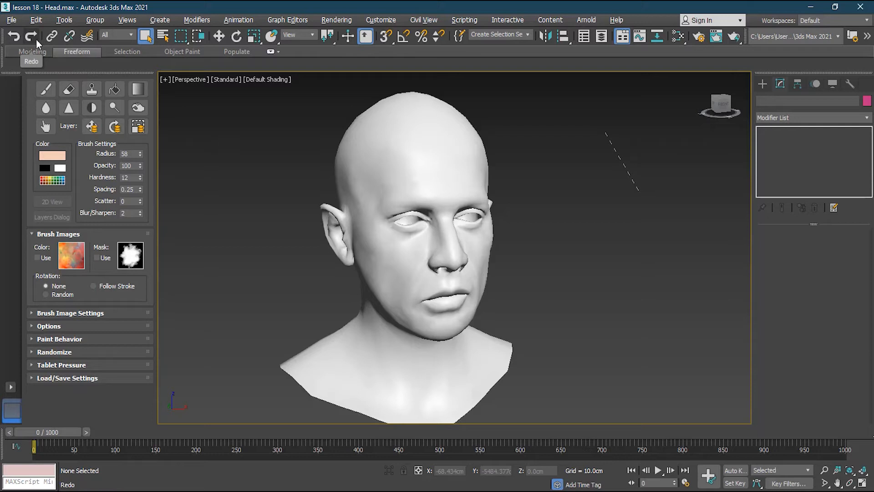
- Select the head and start the Paint brush with the Base Color Map as its target
{"action": "left_click", "coordinate": [46, 90]}
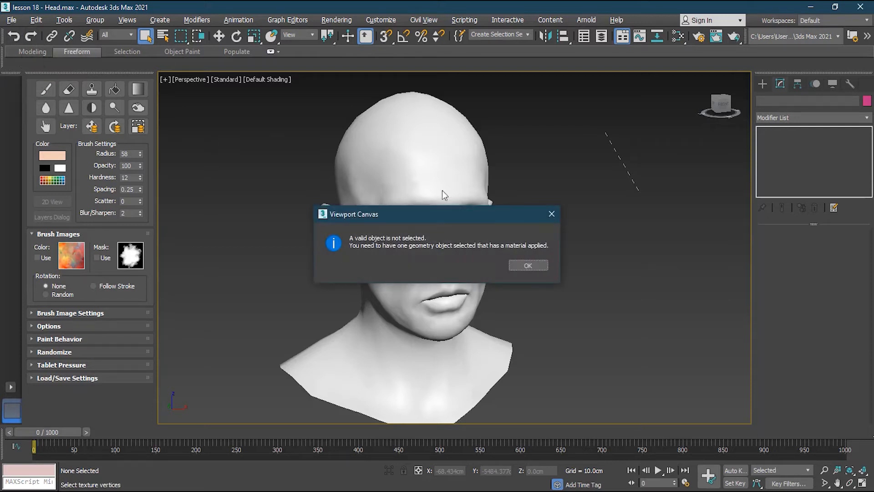
{"action": "left_click", "coordinate": [528, 266]}
{"action": "left_click", "coordinate": [433, 156]}
{"action": "left_click", "coordinate": [42, 92]}
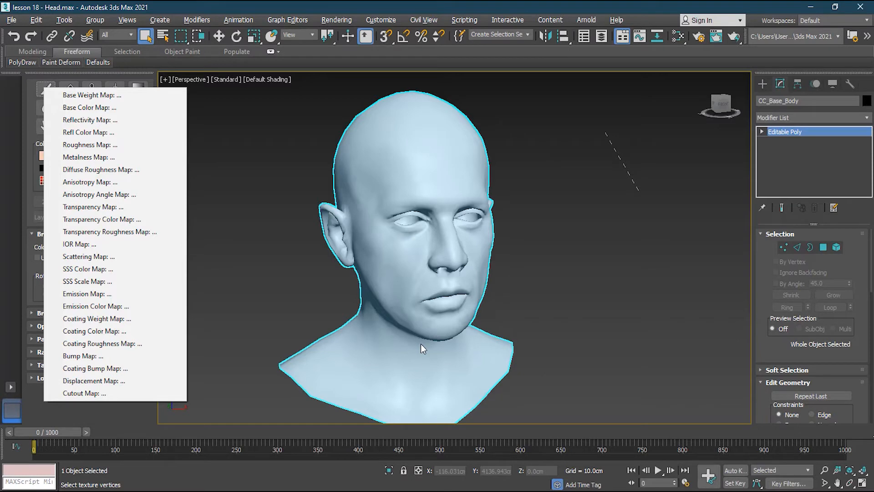
{"action": "left_click", "coordinate": [127, 109]}
- Set the new texture to 2048 by 2048 and sample its colour from the brush's light skin-tone swatch
{"action": "left_click_drag", "start_coordinate": [442, 185], "coordinate": [245, 114]}
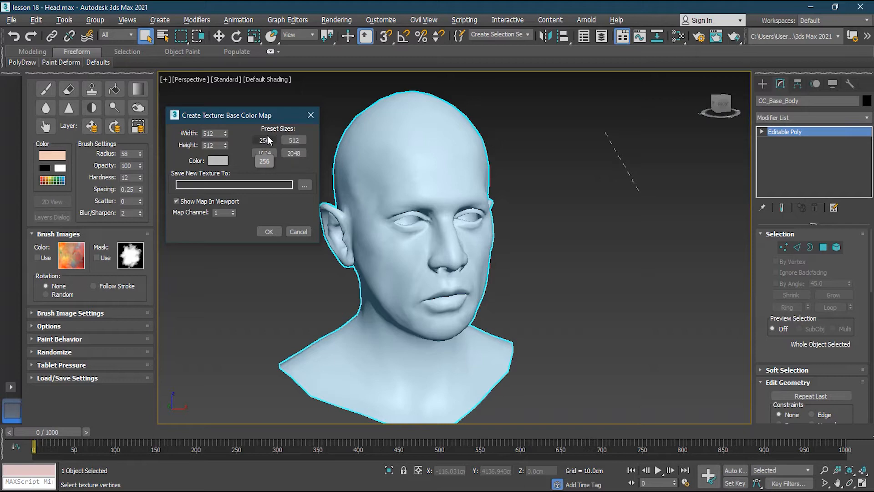
{"action": "left_click", "coordinate": [295, 152]}
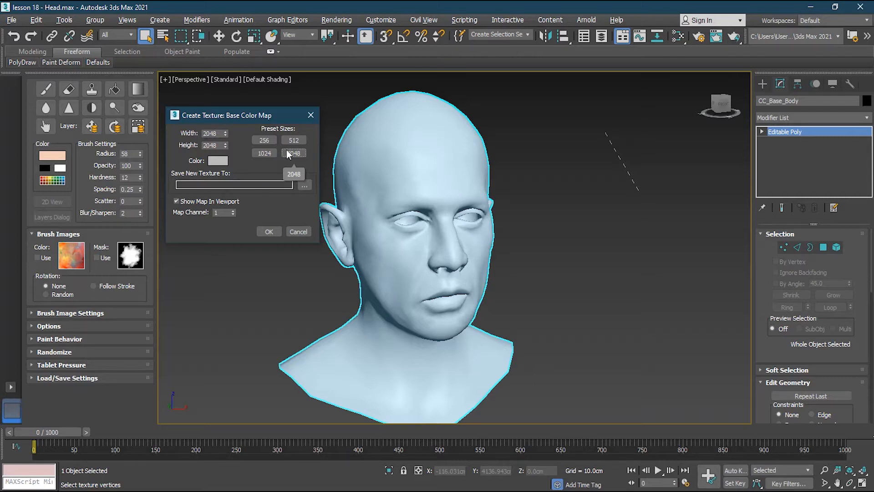
{"action": "left_click", "coordinate": [220, 161]}
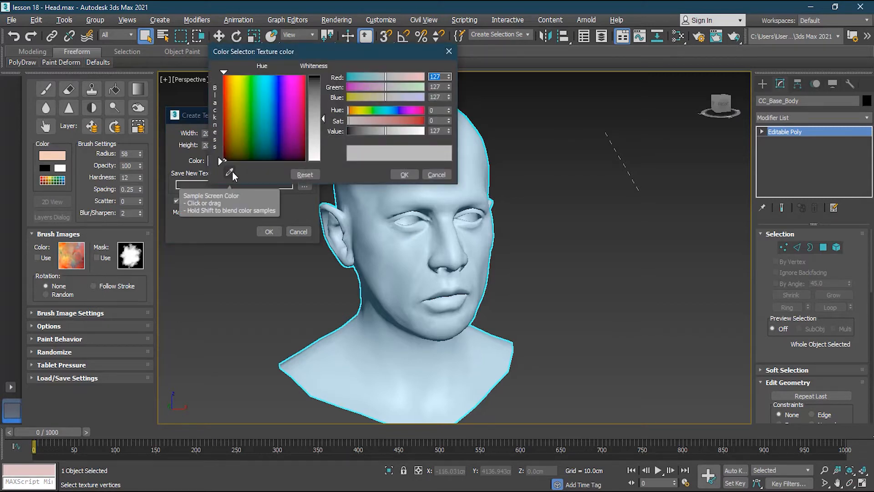
{"action": "left_click", "coordinate": [231, 172]}
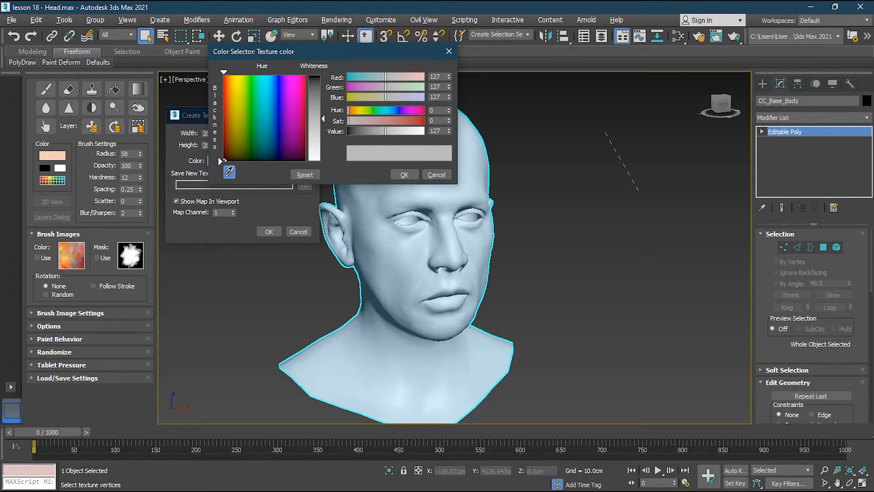
{"action": "left_click", "coordinate": [53, 155]}
{"action": "left_click", "coordinate": [404, 174]}
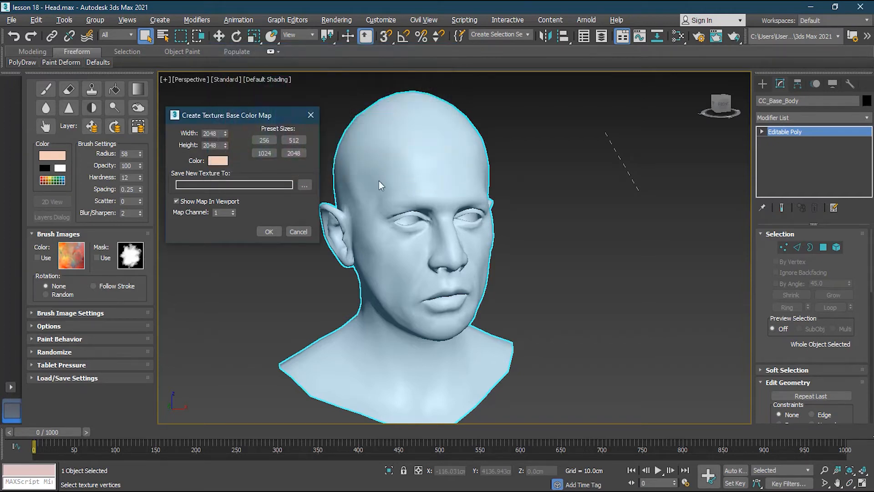
- Choose JPEG as the file type for the new texture and name the file my_mat
{"action": "left_click", "coordinate": [304, 187]}
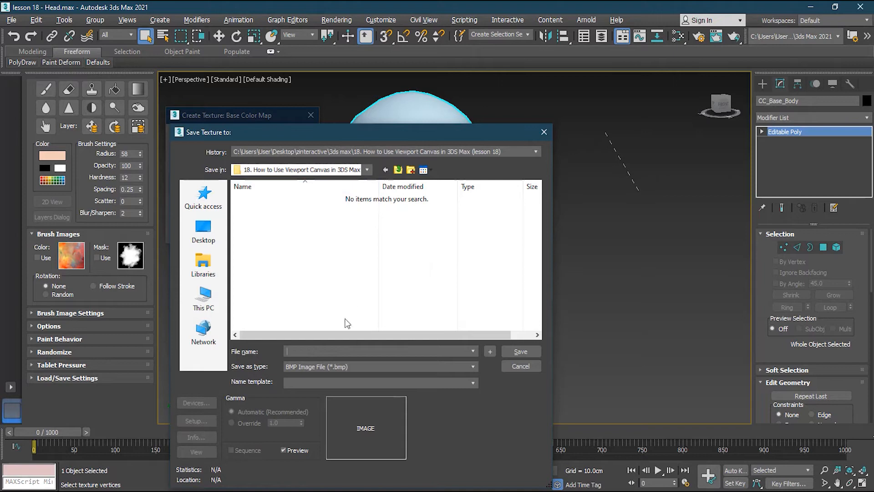
{"action": "left_click", "coordinate": [355, 369]}
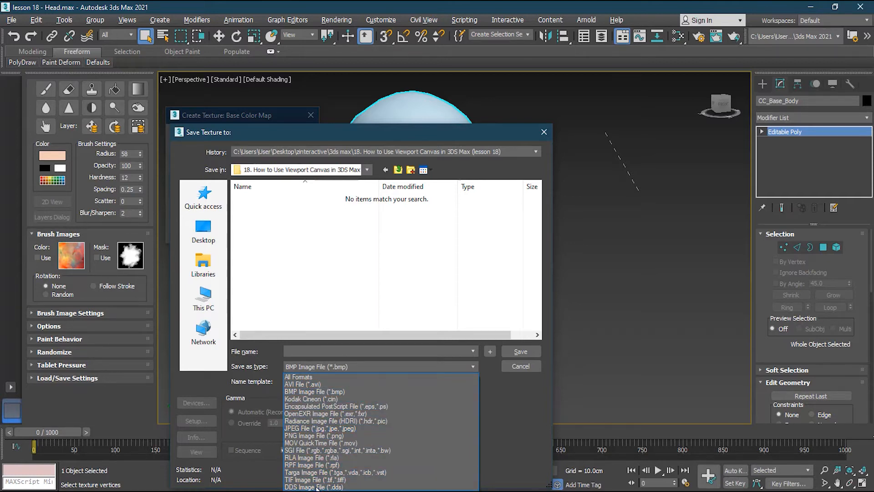
{"action": "left_click", "coordinate": [311, 432]}
{"action": "left_click", "coordinate": [326, 349]}
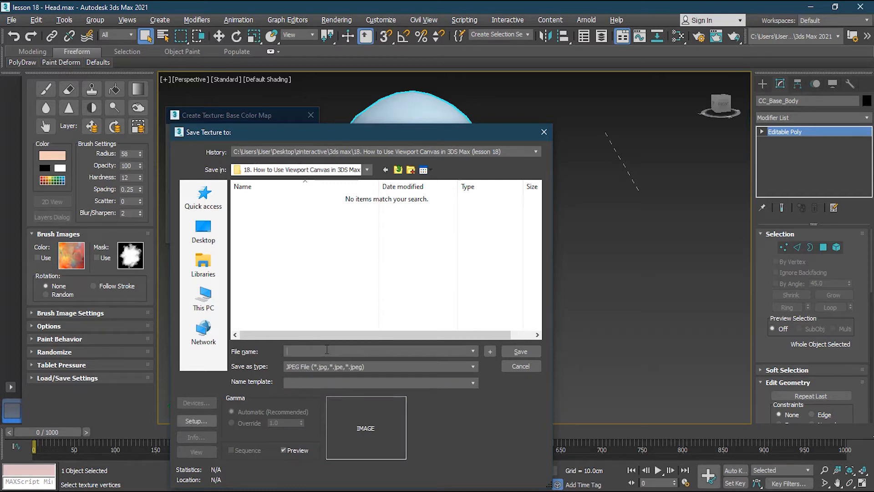
{"action": "type", "text": "my_msty"}
{"action": "key", "text": "BackSpace"}
{"action": "key", "text": "BackSpace"}
{"action": "key", "text": "BackSpace"}
{"action": "type", "text": "at"}
- Save the texture file with JPEG quality 100 and create the base colour map on the head
{"action": "left_click", "coordinate": [528, 355]}
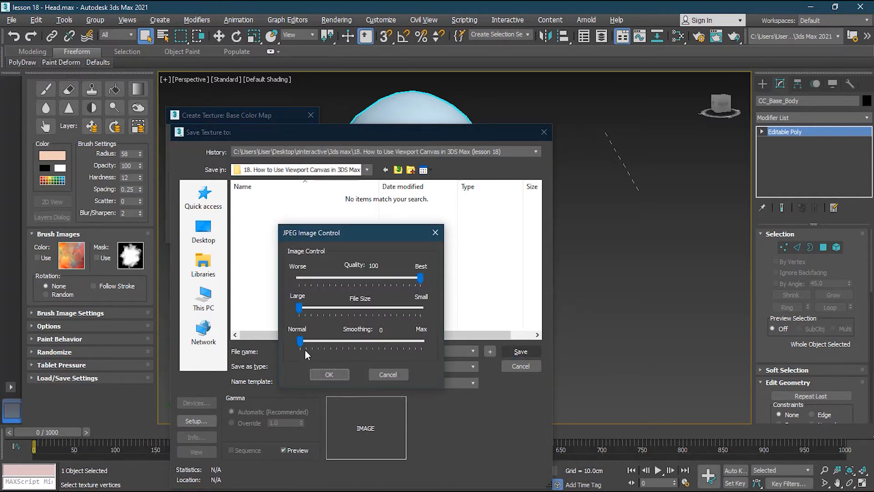
{"action": "left_click", "coordinate": [320, 373]}
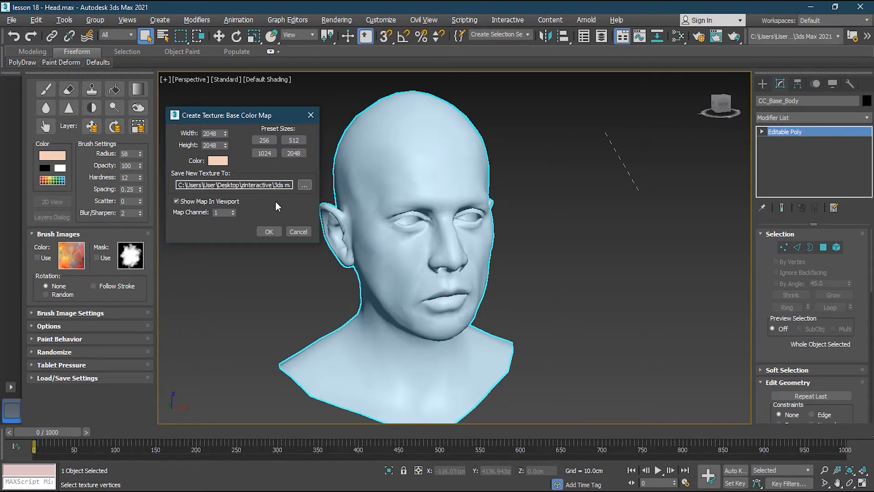
{"action": "left_click", "coordinate": [274, 232]}
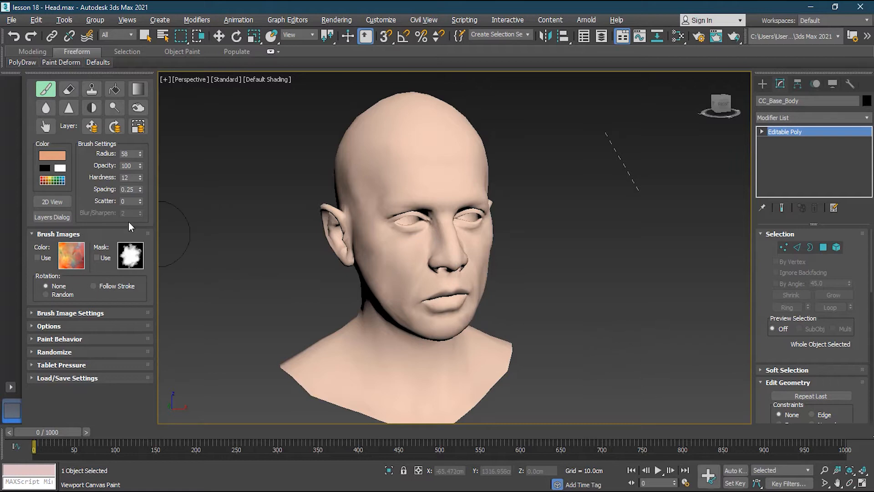
- Open the texture's layers, add a new layer above Background and rename it Lips
{"action": "left_click", "coordinate": [54, 214]}
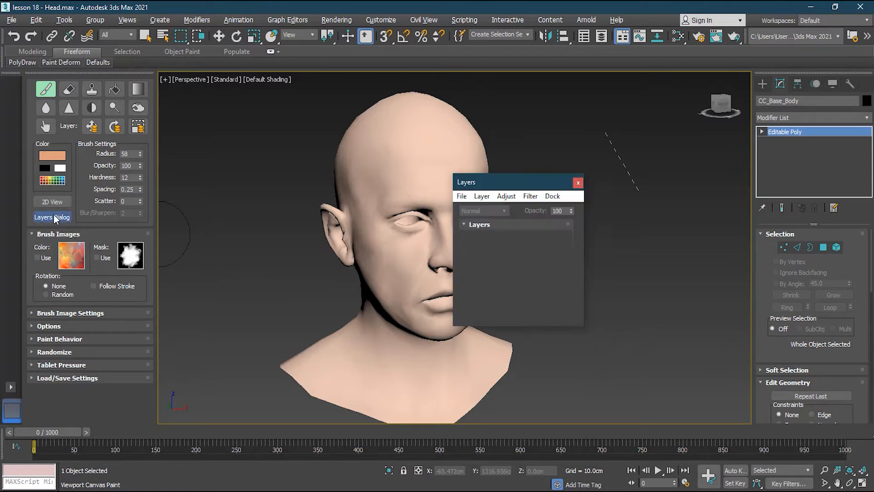
{"action": "left_click_drag", "start_coordinate": [498, 175], "coordinate": [612, 171]}
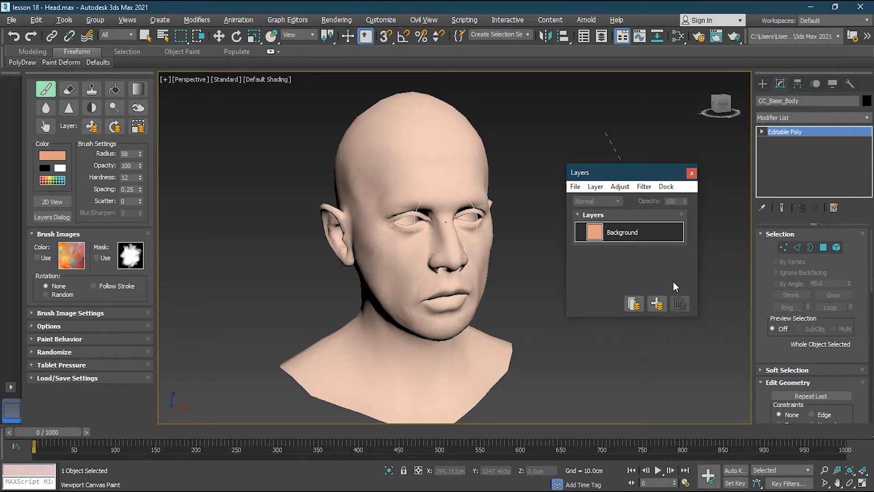
{"action": "left_click", "coordinate": [659, 303]}
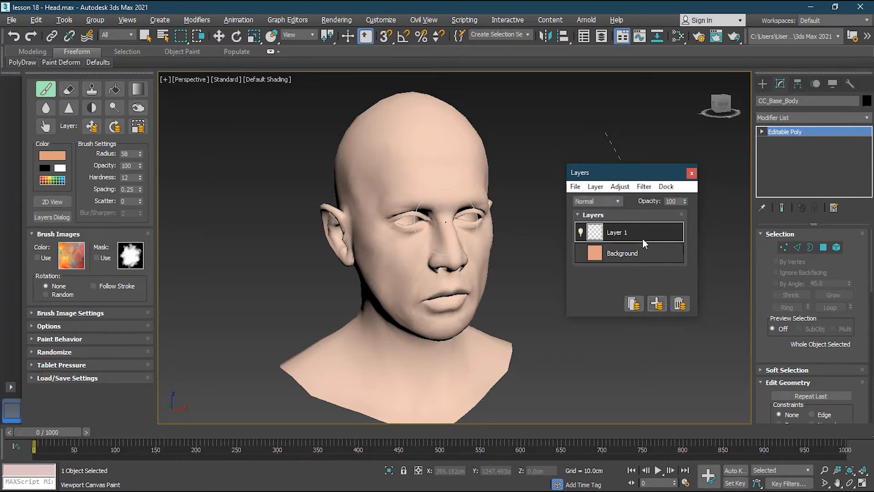
{"action": "double_click", "coordinate": [620, 233]}
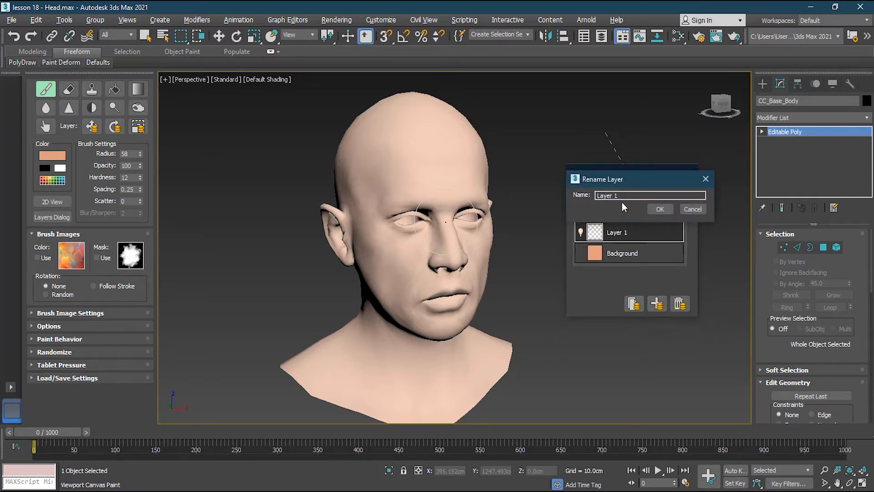
{"action": "left_click_drag", "start_coordinate": [621, 196], "coordinate": [583, 198]}
{"action": "type", "text": "Lips"}
{"action": "left_click", "coordinate": [665, 209]}
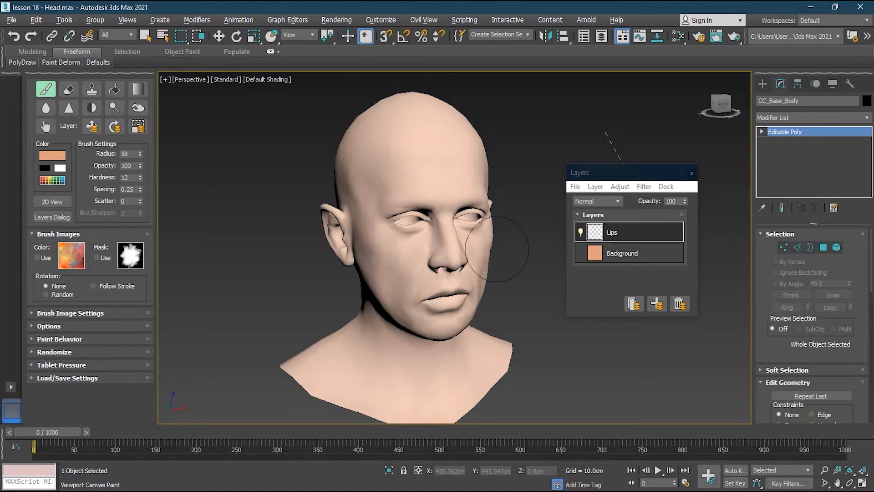
- Set the brush colour to a greyish pink with RGB 172, 141, 141
{"action": "left_click", "coordinate": [54, 157]}
{"action": "left_click", "coordinate": [226, 125]}
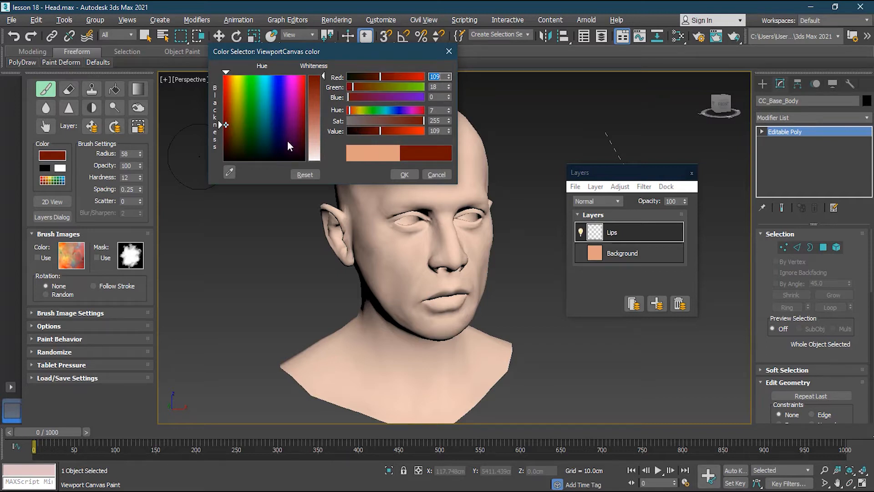
{"action": "left_click_drag", "start_coordinate": [229, 125], "coordinate": [231, 139]}
{"action": "left_click_drag", "start_coordinate": [356, 110], "coordinate": [321, 122]}
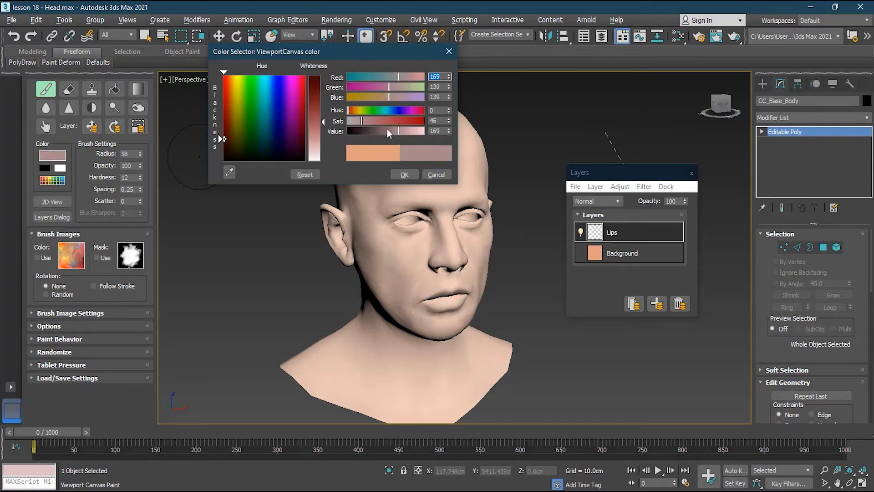
{"action": "left_click_drag", "start_coordinate": [400, 131], "coordinate": [399, 131]}
{"action": "left_click", "coordinate": [404, 175]}
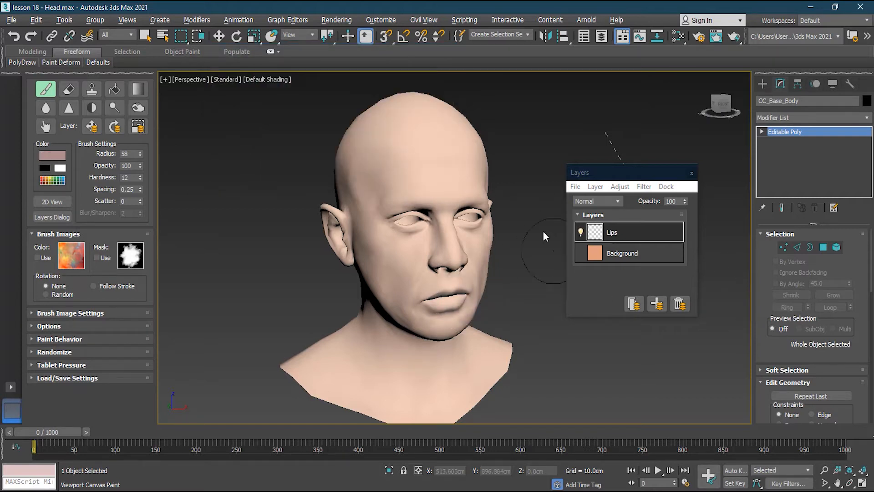
- Raise the saturation of the brush colour to get a stronger muted rose for the lips
{"action": "left_click", "coordinate": [53, 156]}
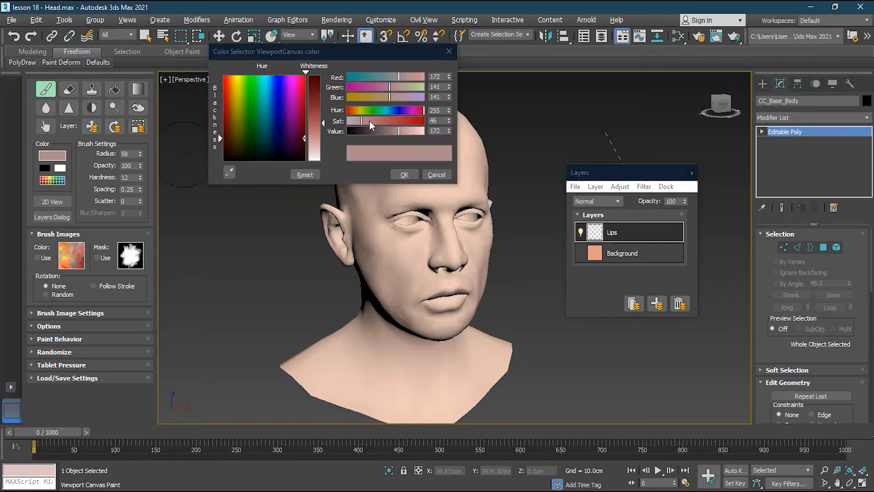
{"action": "left_click_drag", "start_coordinate": [370, 120], "coordinate": [376, 120]}
{"action": "left_click", "coordinate": [404, 175]}
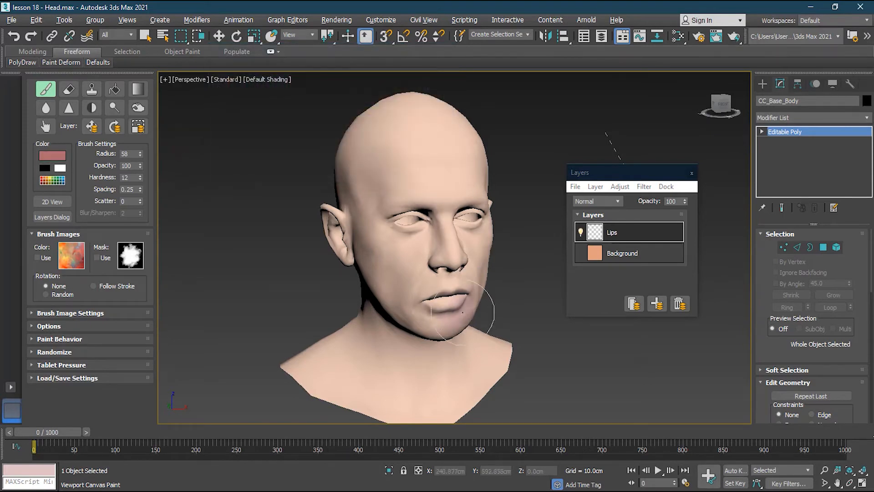
- Enlarge the brush radius to 201 over the mouth area and set its hardness to 33
{"action": "scroll", "coordinate": [451, 316], "scroll_direction": "up", "scroll_amount": 5}
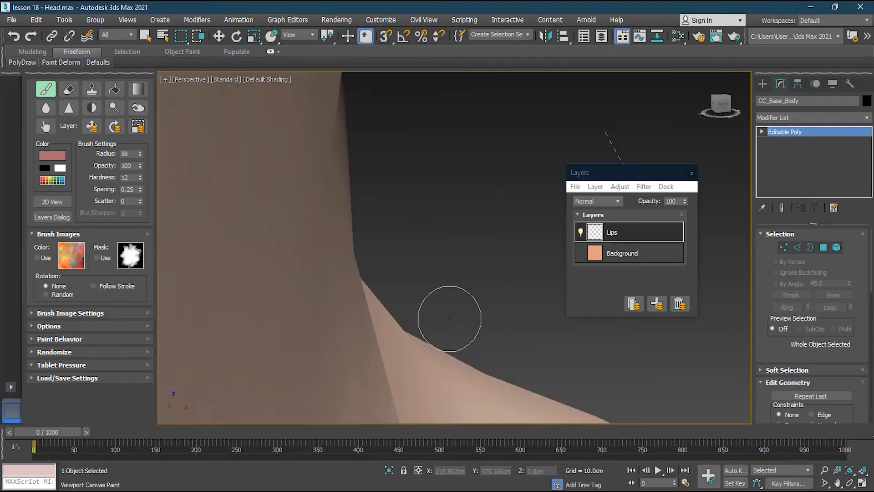
{"action": "scroll", "coordinate": [449, 318], "scroll_direction": "down", "scroll_amount": 5}
{"action": "scroll", "coordinate": [441, 312], "scroll_direction": "up", "scroll_amount": 4}
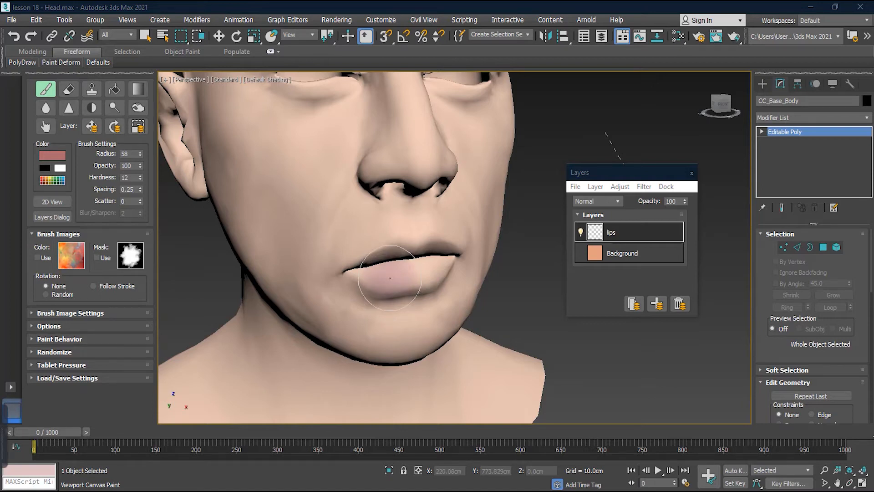
{"action": "left_click_drag", "start_coordinate": [390, 277], "coordinate": [381, 268], "text": "ctrl+shift"}
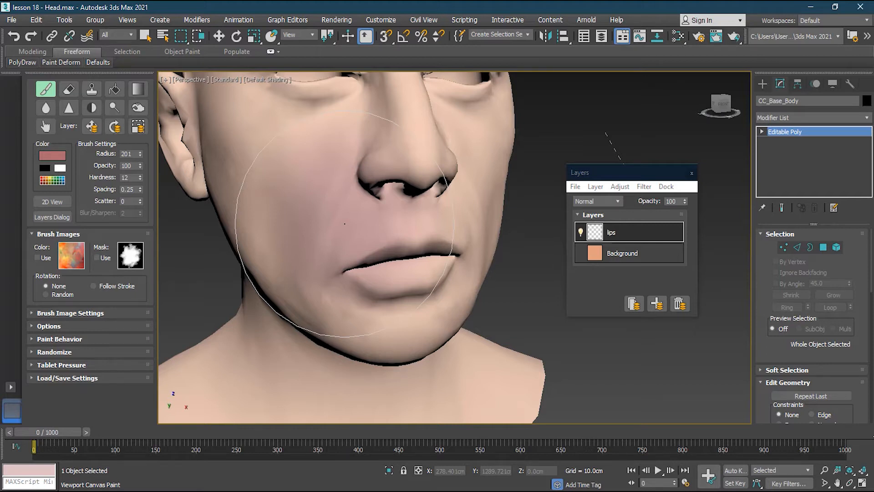
{"action": "left_click_drag", "start_coordinate": [348, 227], "coordinate": [352, 229], "text": "ctrl+alt"}
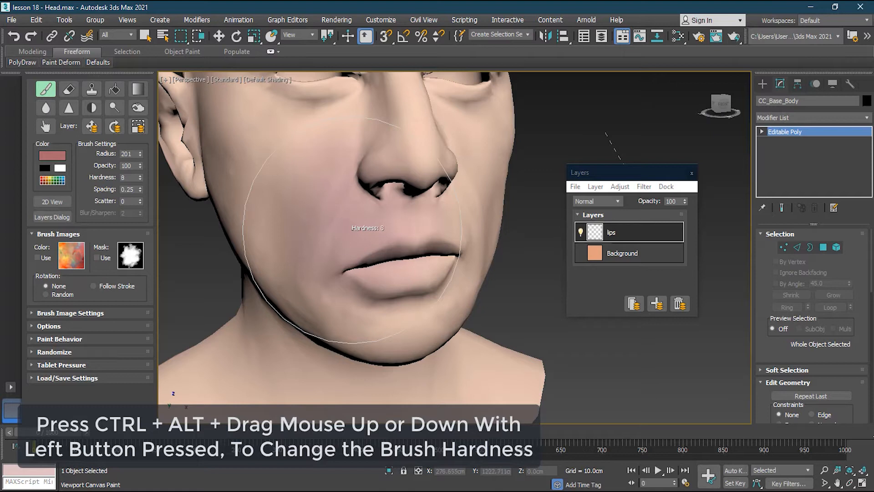
{"action": "left_click_drag", "start_coordinate": [352, 229], "coordinate": [352, 230], "text": "ctrl+alt"}
{"action": "left_click_drag", "start_coordinate": [352, 231], "coordinate": [352, 229], "text": "ctrl+alt"}
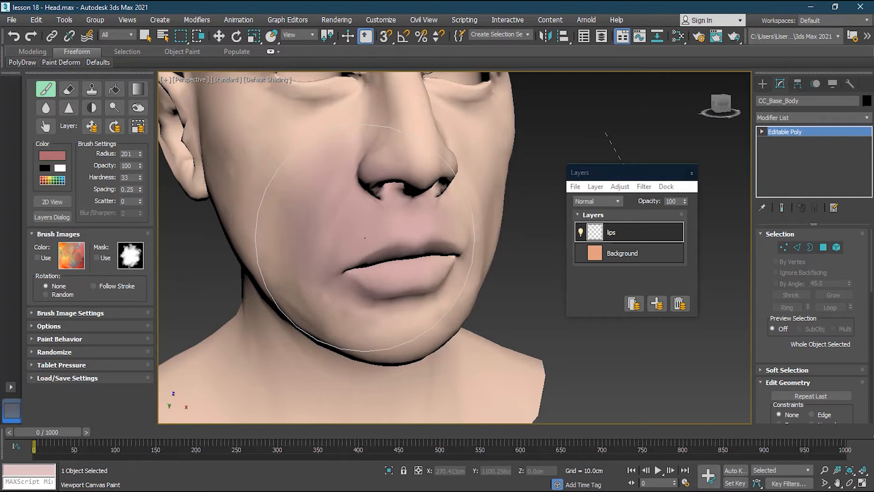
- Reduce the brush to a radius of 27 with hardness 21 and opacity 100
{"action": "mouse_move", "coordinate": [373, 255]}
{"action": "left_mouse_down", "text": "ctrl+shift"}
{"action": "mouse_move", "coordinate": [339, 255]}
{"action": "mouse_move", "coordinate": [352, 238]}
{"action": "left_mouse_up", "text": "ctrl+shift"}
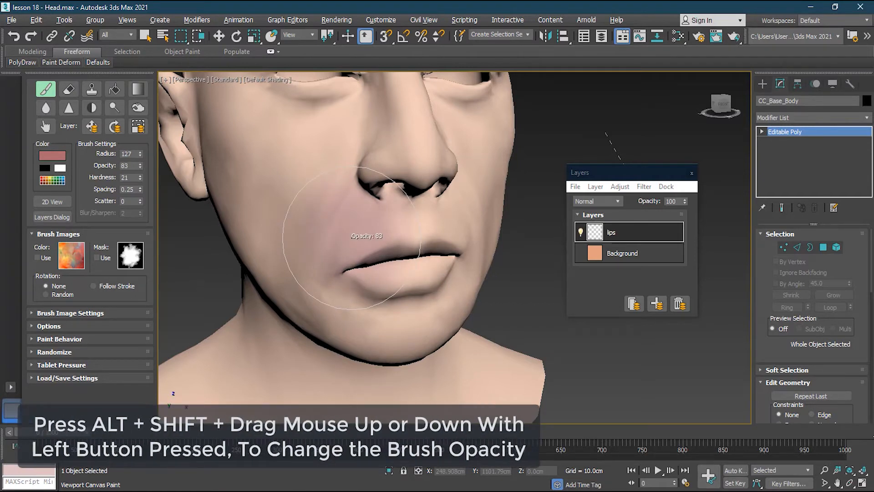
{"action": "left_click_drag", "start_coordinate": [351, 238], "coordinate": [350, 238], "text": "alt+shift"}
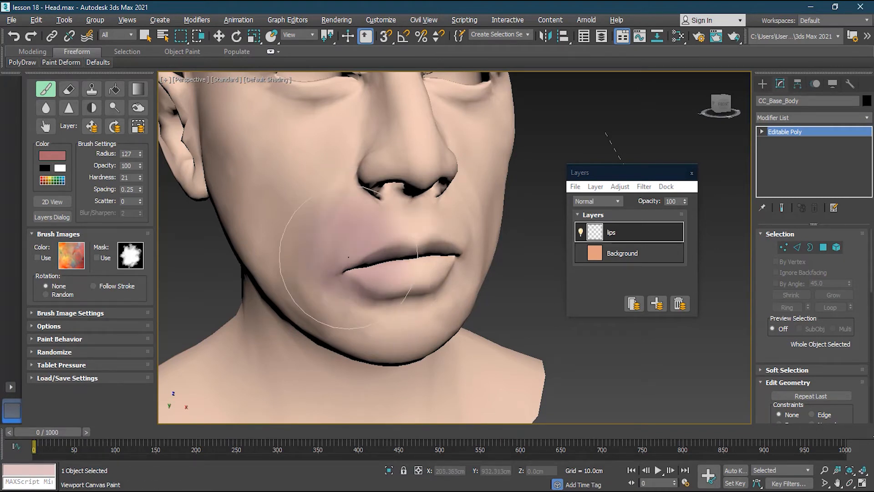
{"action": "left_click_drag", "start_coordinate": [391, 274], "coordinate": [391, 319], "text": "ctrl+shift"}
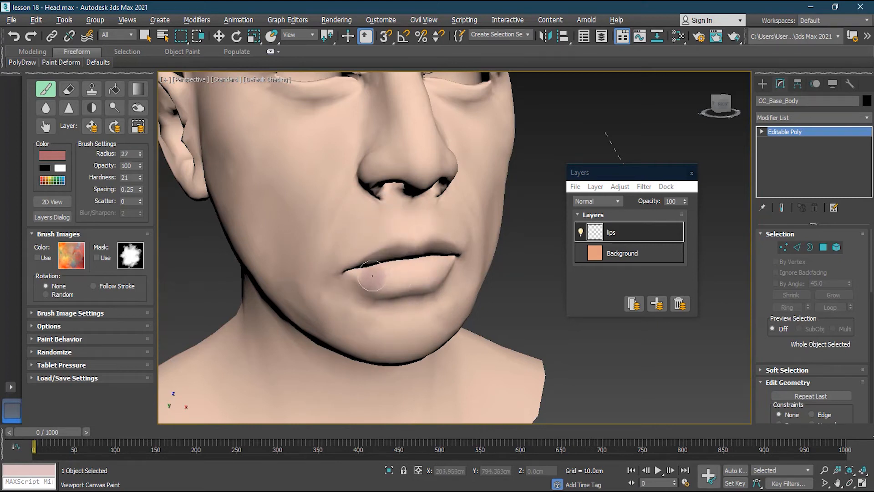
- Paint the lower lip in muted rose on the lips layer
{"action": "mouse_move", "coordinate": [376, 277]}
{"action": "left_mouse_down"}
{"action": "mouse_move", "coordinate": [398, 283]}
{"action": "mouse_move", "coordinate": [366, 276]}
{"action": "mouse_move", "coordinate": [409, 279]}
{"action": "mouse_move", "coordinate": [360, 283]}
{"action": "mouse_move", "coordinate": [359, 275]}
{"action": "mouse_move", "coordinate": [425, 285]}
{"action": "mouse_move", "coordinate": [441, 273]}
{"action": "mouse_move", "coordinate": [425, 257]}
{"action": "left_mouse_up"}
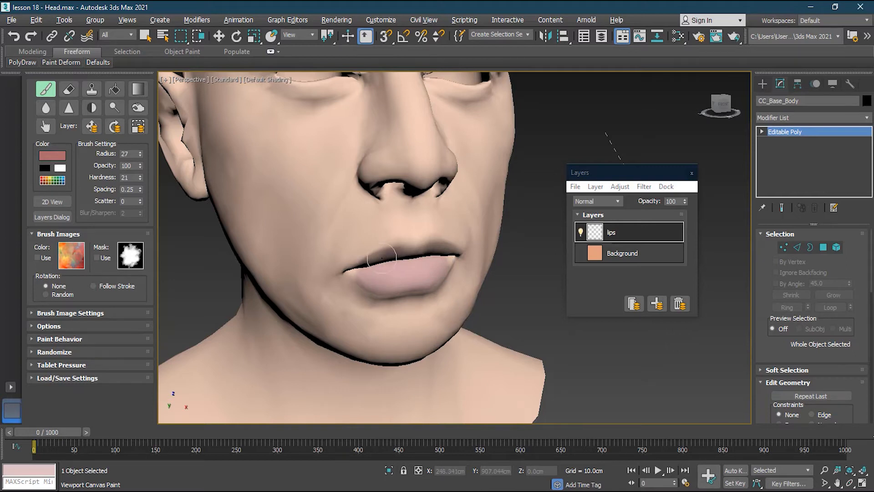
{"action": "middle_click_drag", "start_coordinate": [429, 271], "coordinate": [424, 270], "text": "alt"}
{"action": "middle_click_drag", "start_coordinate": [272, 260], "coordinate": [314, 239]}
{"action": "middle_click_drag", "start_coordinate": [379, 248], "coordinate": [346, 243], "text": "alt"}
- Undo a test stroke on the cheek and paint the upper lip with brush radius 12 and hardness 0
{"action": "left_click", "coordinate": [273, 185]}
{"action": "mouse_move", "coordinate": [272, 183]}
{"action": "middle_mouse_down", "text": "alt"}
{"action": "mouse_move", "coordinate": [308, 195]}
{"action": "mouse_move", "coordinate": [299, 183]}
{"action": "middle_mouse_up", "text": "alt"}
{"action": "key", "text": "ctrl+z"}
{"action": "left_click_drag", "start_coordinate": [347, 264], "coordinate": [343, 266], "text": "ctrl+shift"}
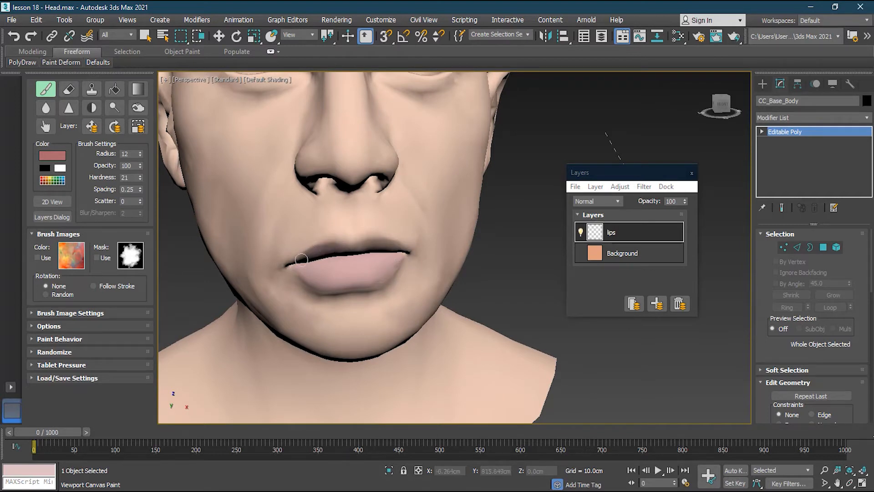
{"action": "left_click_drag", "start_coordinate": [347, 261], "coordinate": [346, 260], "text": "ctrl+alt"}
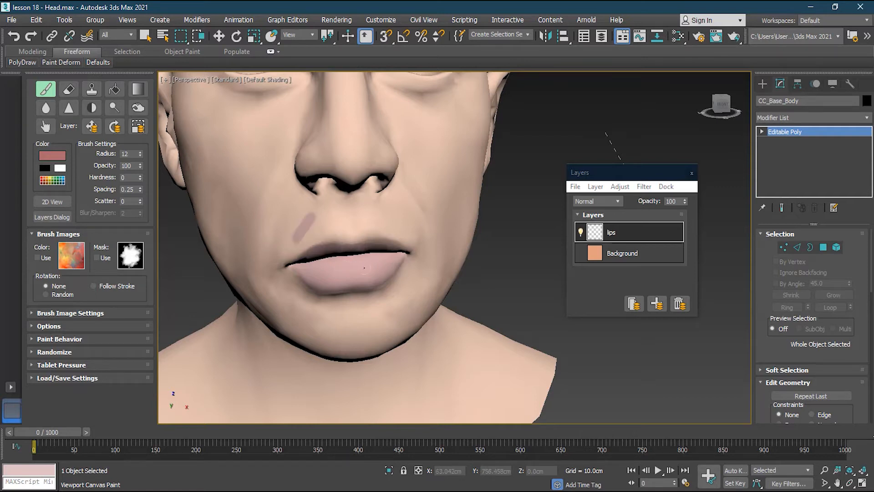
- Try a test stroke above the upper lip with brush hardness 100 and undo it
{"action": "left_click_drag", "start_coordinate": [351, 275], "coordinate": [351, 265], "text": "ctrl+alt"}
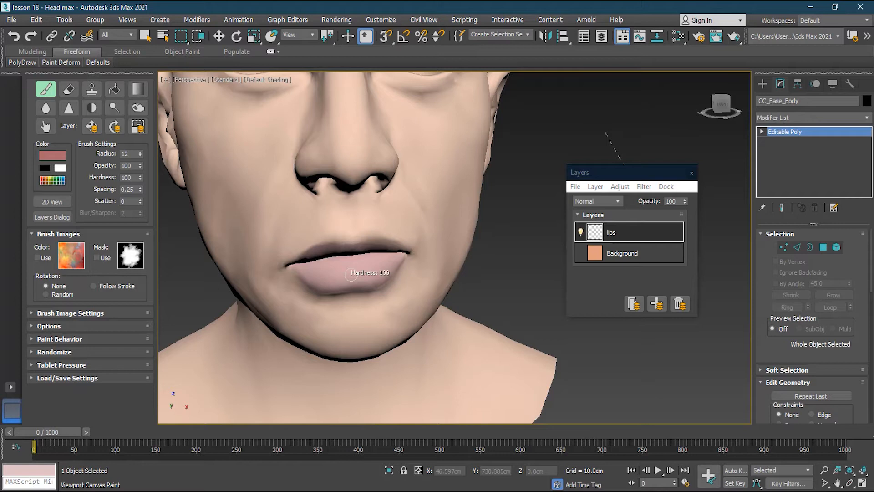
{"action": "left_click_drag", "start_coordinate": [291, 220], "coordinate": [351, 259]}
{"action": "key", "text": "ctrl+z"}
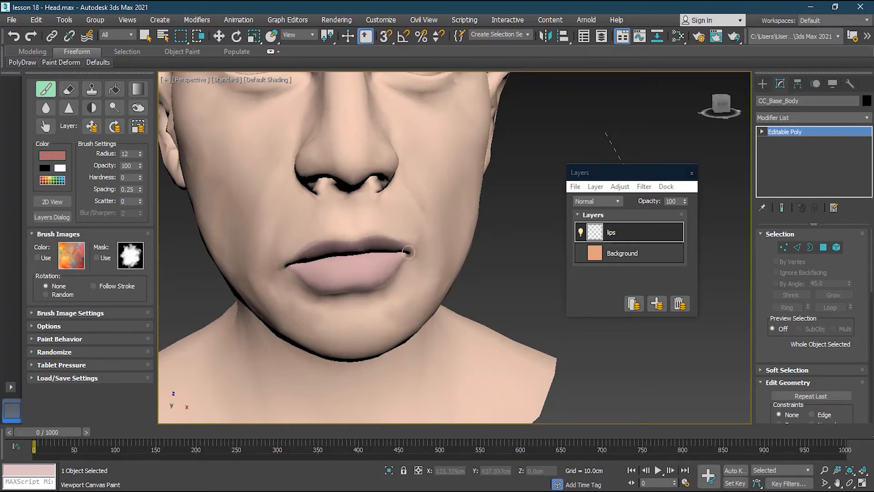
- Touch up the corners of the mouth with the brush hardness at 0
{"action": "scroll", "coordinate": [336, 191], "scroll_direction": "down", "scroll_amount": 6}
{"action": "scroll", "coordinate": [336, 190], "scroll_direction": "up", "scroll_amount": 6}
{"action": "left_click", "coordinate": [403, 214]}
- Add another layer above the lips layer and rename it lips detail
{"action": "left_click", "coordinate": [657, 304]}
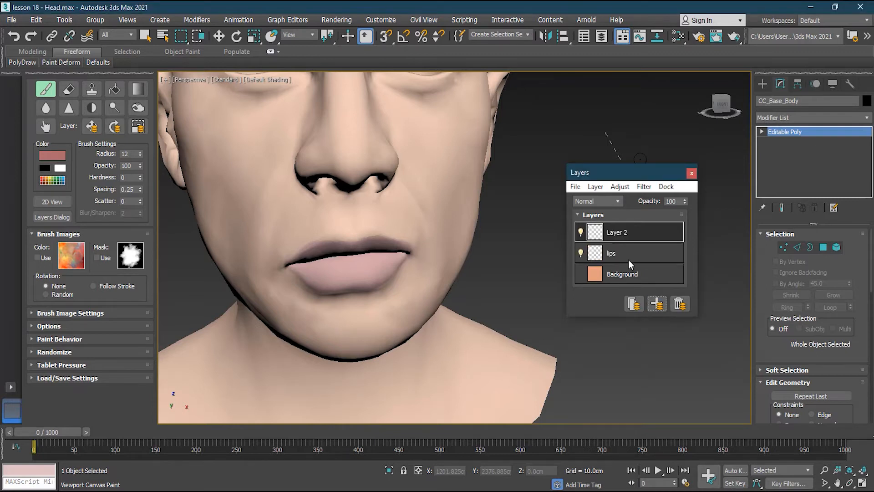
{"action": "double_click", "coordinate": [616, 234]}
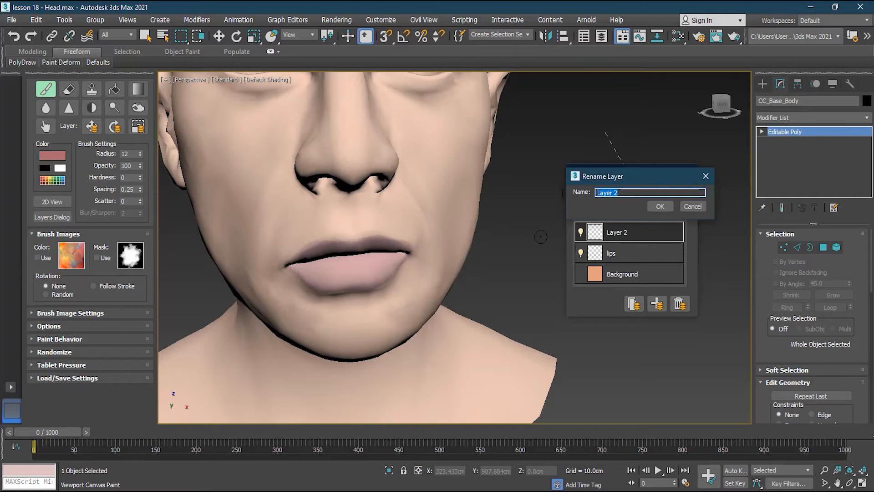
{"action": "type", "text": "lips detail"}
{"action": "left_click", "coordinate": [658, 207]}
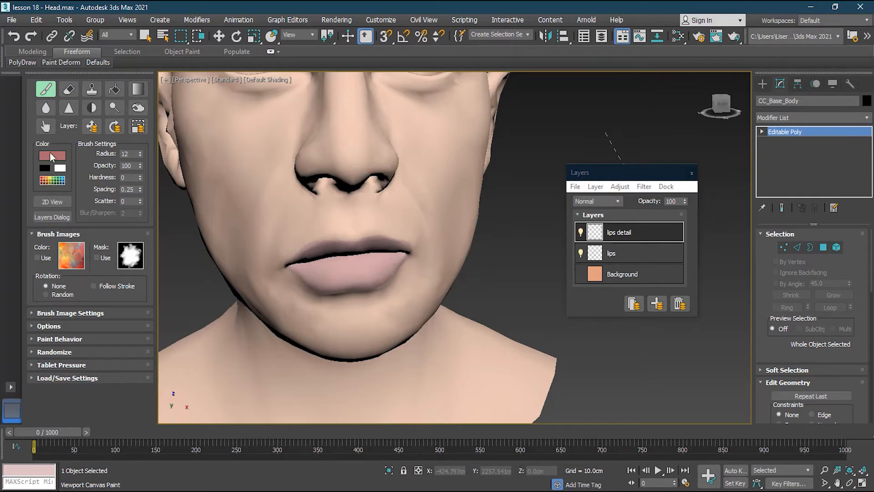
- Set the paint colour to dark red with RGB 129, 30, 30
{"action": "left_click", "coordinate": [53, 156]}
{"action": "left_click", "coordinate": [319, 90]}
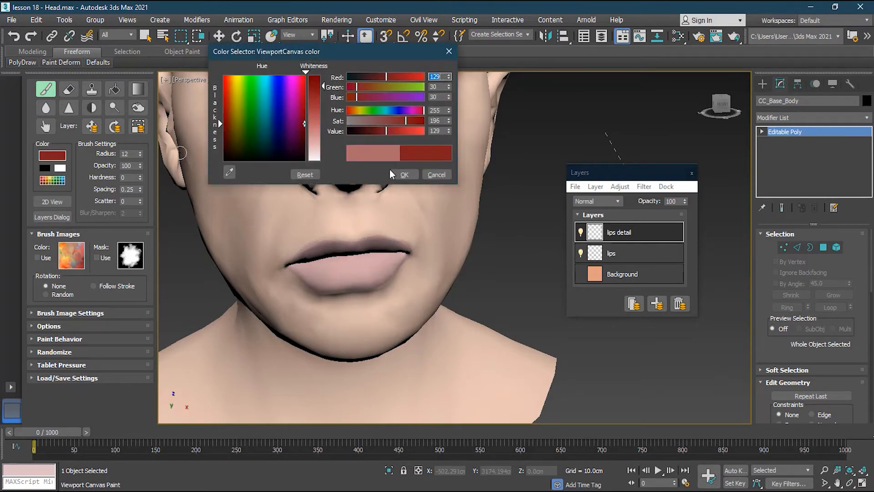
{"action": "left_click", "coordinate": [403, 175]}
- Try short dark red dabs along the lower lip and undo them
{"action": "left_click", "coordinate": [327, 268]}
{"action": "mouse_move", "coordinate": [328, 272]}
{"action": "left_mouse_down"}
{"action": "mouse_move", "coordinate": [312, 269]}
{"action": "mouse_move", "coordinate": [361, 273]}
{"action": "left_mouse_up"}
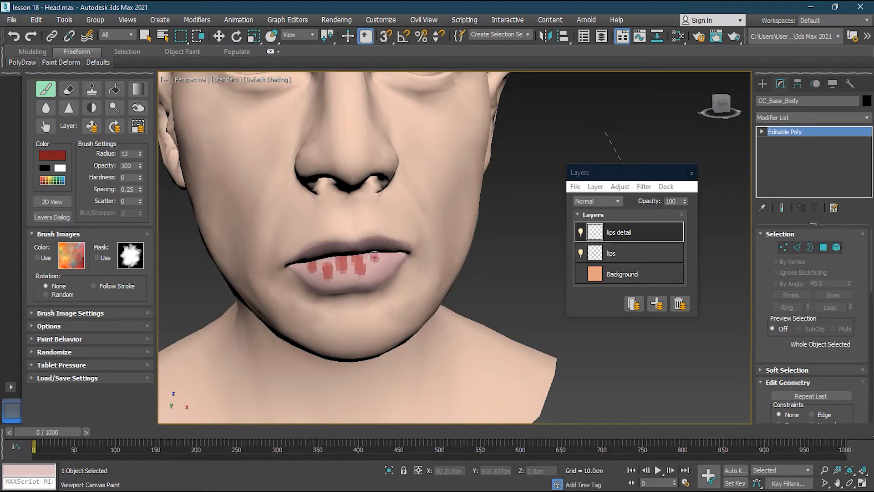
{"action": "key", "text": "ctrl+z"}
{"action": "key", "text": "ctrl+z"}
{"action": "key", "text": "ctrl+z"}
{"action": "key", "text": "ctrl+z"}
- Paint three vertical dark red creases on the lower lip and thin them with the Erase tool at opacity 50
{"action": "mouse_move", "coordinate": [344, 256]}
{"action": "left_mouse_down"}
{"action": "mouse_move", "coordinate": [347, 277]}
{"action": "mouse_move", "coordinate": [324, 281]}
{"action": "left_mouse_up"}
{"action": "left_click_drag", "start_coordinate": [375, 253], "coordinate": [375, 276]}
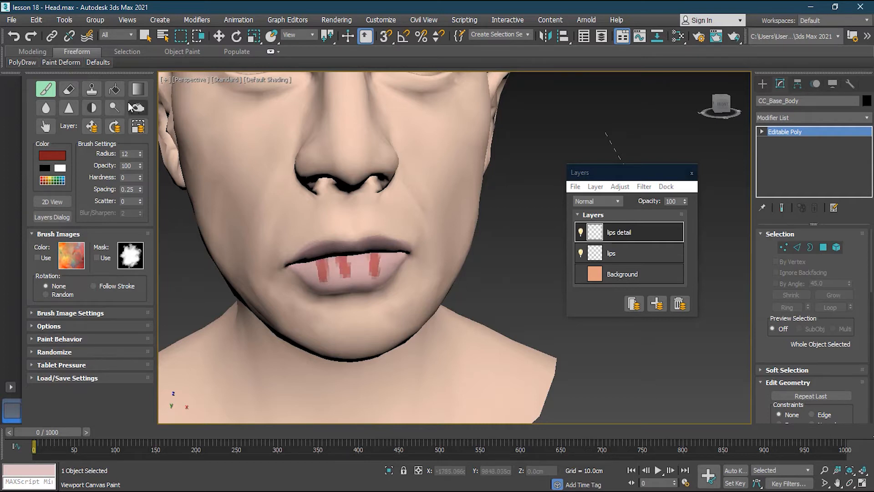
{"action": "left_click", "coordinate": [69, 89]}
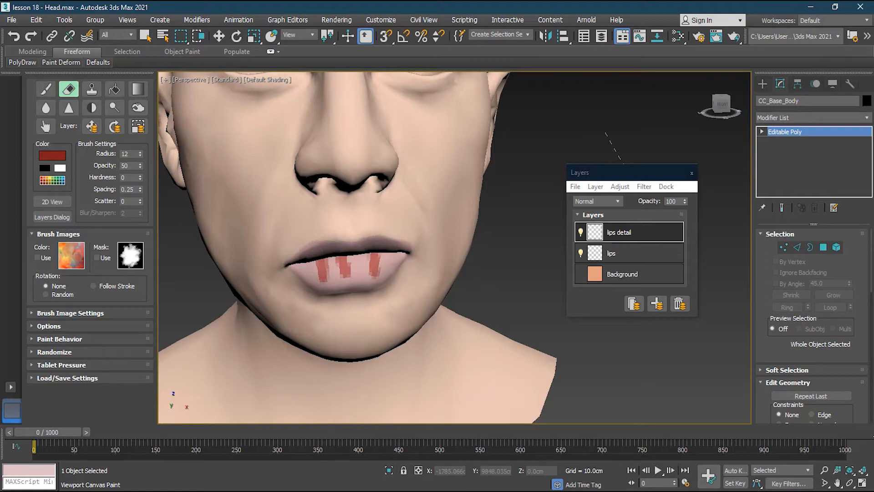
{"action": "mouse_move", "coordinate": [319, 279]}
{"action": "left_mouse_down"}
{"action": "mouse_move", "coordinate": [315, 263]}
{"action": "mouse_move", "coordinate": [328, 259]}
{"action": "mouse_move", "coordinate": [324, 283]}
{"action": "mouse_move", "coordinate": [337, 255]}
{"action": "mouse_move", "coordinate": [343, 285]}
{"action": "mouse_move", "coordinate": [352, 263]}
{"action": "mouse_move", "coordinate": [341, 253]}
{"action": "mouse_move", "coordinate": [371, 260]}
{"action": "mouse_move", "coordinate": [376, 285]}
{"action": "mouse_move", "coordinate": [358, 283]}
{"action": "mouse_move", "coordinate": [368, 252]}
{"action": "left_mouse_up"}
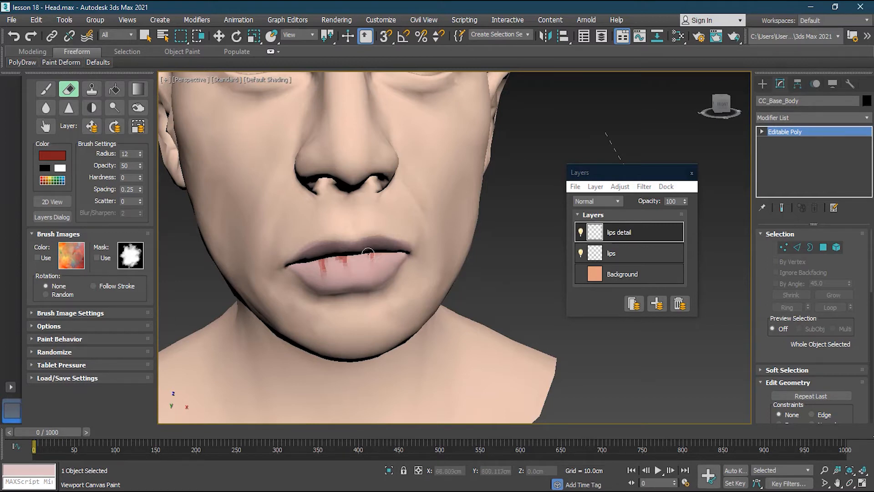
- Soften the lip creases with the Blur tool and go over them with the Contrast tool
{"action": "left_click", "coordinate": [46, 108]}
{"action": "mouse_move", "coordinate": [309, 262]}
{"action": "left_mouse_down"}
{"action": "mouse_move", "coordinate": [354, 277]}
{"action": "mouse_move", "coordinate": [341, 269]}
{"action": "mouse_move", "coordinate": [374, 258]}
{"action": "left_mouse_up"}
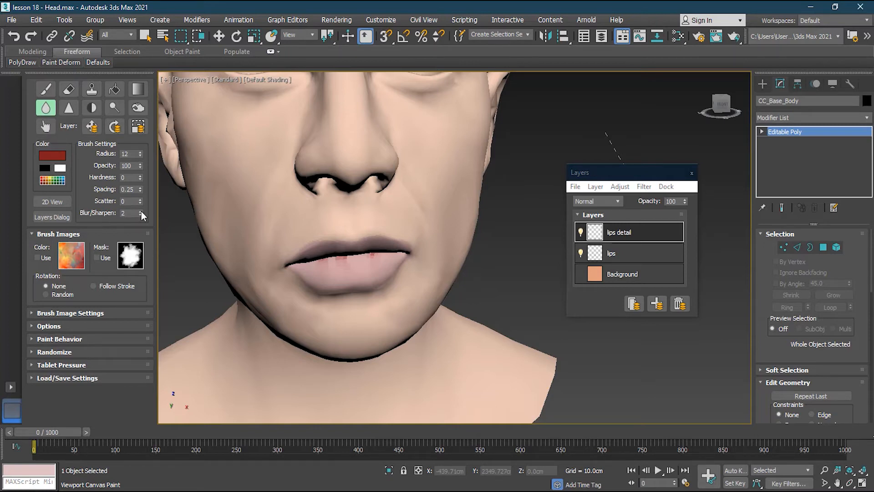
{"action": "left_click", "coordinate": [91, 109]}
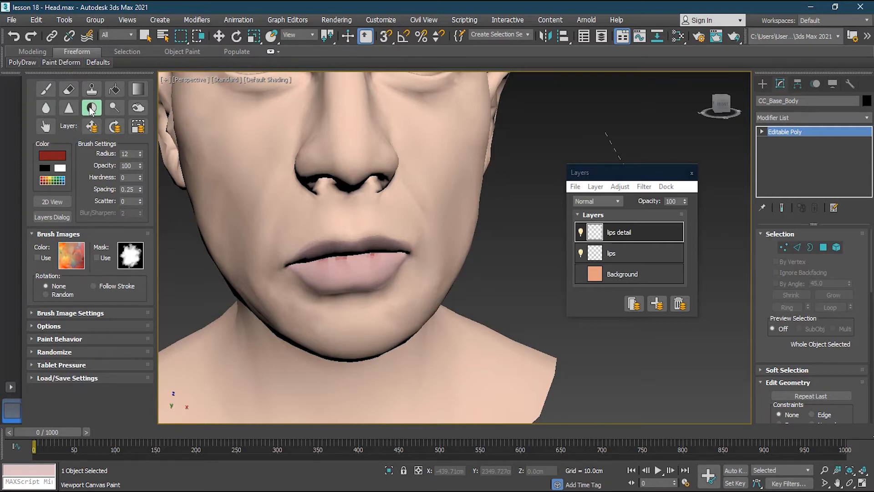
{"action": "mouse_move", "coordinate": [337, 264]}
{"action": "left_mouse_down"}
{"action": "mouse_move", "coordinate": [329, 260]}
{"action": "mouse_move", "coordinate": [378, 254]}
{"action": "mouse_move", "coordinate": [323, 265]}
{"action": "left_mouse_up"}
- Lighten the lip creases with the Dodge tool and darken them with the Burn tool
{"action": "left_click", "coordinate": [116, 111]}
{"action": "mouse_move", "coordinate": [328, 262]}
{"action": "left_mouse_down"}
{"action": "mouse_move", "coordinate": [381, 253]}
{"action": "mouse_move", "coordinate": [332, 260]}
{"action": "mouse_move", "coordinate": [349, 266]}
{"action": "left_mouse_up"}
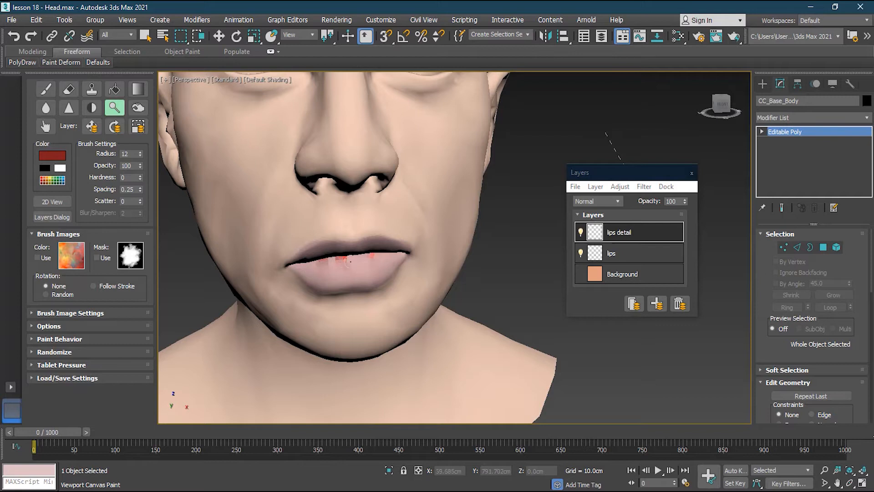
{"action": "left_click", "coordinate": [138, 108]}
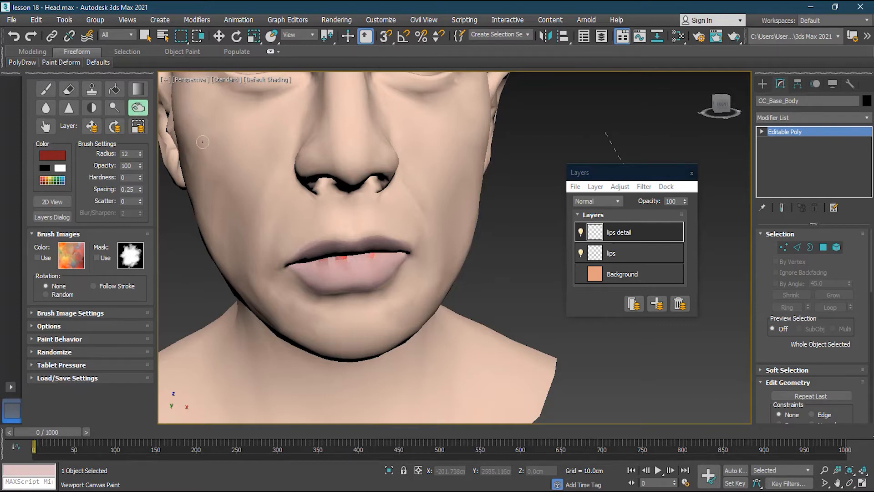
{"action": "left_click_drag", "start_coordinate": [325, 259], "coordinate": [348, 256]}
- Smudge the red creases down and across the lower lip to blend them in
{"action": "left_click", "coordinate": [46, 126]}
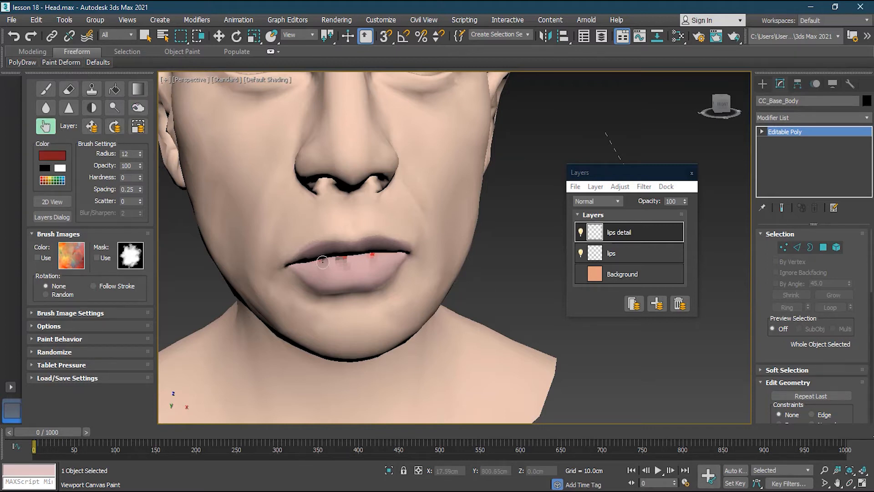
{"action": "left_click_drag", "start_coordinate": [350, 264], "coordinate": [354, 286]}
{"action": "mouse_move", "coordinate": [370, 252]}
{"action": "left_mouse_down"}
{"action": "mouse_move", "coordinate": [379, 285]}
{"action": "mouse_move", "coordinate": [326, 281]}
{"action": "left_mouse_up"}
{"action": "mouse_move", "coordinate": [370, 257]}
{"action": "left_mouse_down"}
{"action": "mouse_move", "coordinate": [363, 286]}
{"action": "mouse_move", "coordinate": [371, 260]}
{"action": "mouse_move", "coordinate": [321, 277]}
{"action": "mouse_move", "coordinate": [321, 269]}
{"action": "left_mouse_up"}
- Add a layer above lips detail and rename it Tatoos
{"action": "left_click", "coordinate": [657, 303]}
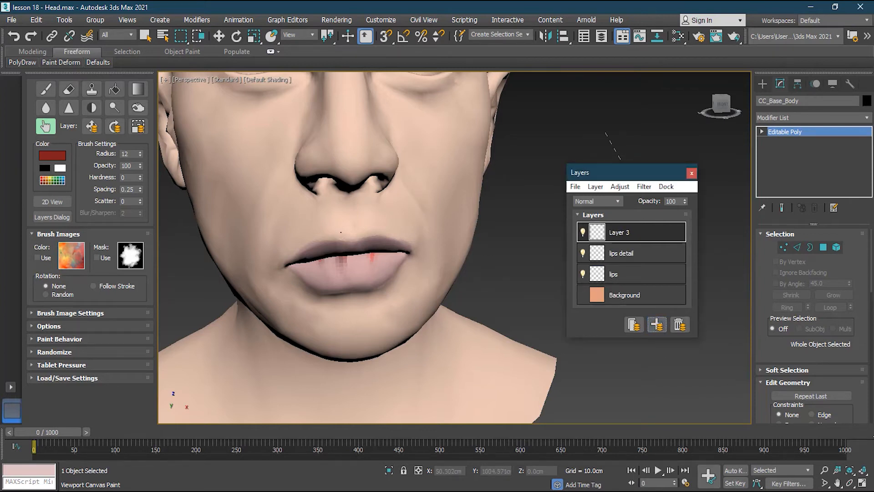
{"action": "double_click", "coordinate": [621, 234]}
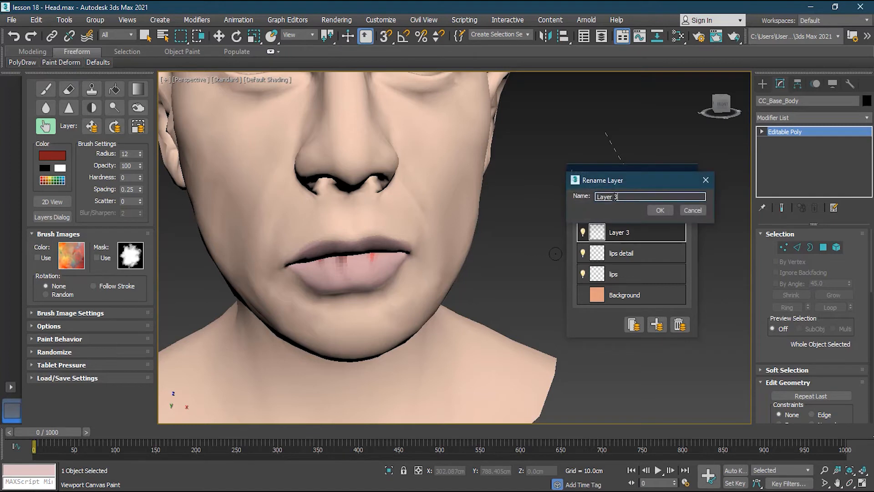
{"action": "type", "text": "Tatoos"}
{"action": "left_click", "coordinate": [658, 209]}
- Enable the brush colour image with the Concrete preset and switch to the Paint tool with radius 81
{"action": "scroll", "coordinate": [290, 187], "scroll_direction": "down", "scroll_amount": 10}
{"action": "middle_click_drag", "start_coordinate": [289, 206], "coordinate": [334, 201], "text": "alt"}
{"action": "middle_click_drag", "start_coordinate": [545, 151], "coordinate": [445, 195]}
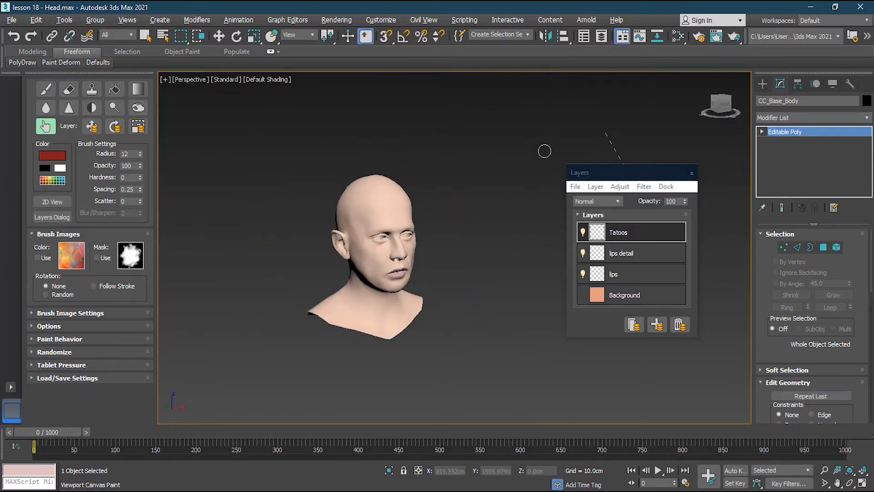
{"action": "scroll", "coordinate": [445, 195], "scroll_direction": "up", "scroll_amount": 5}
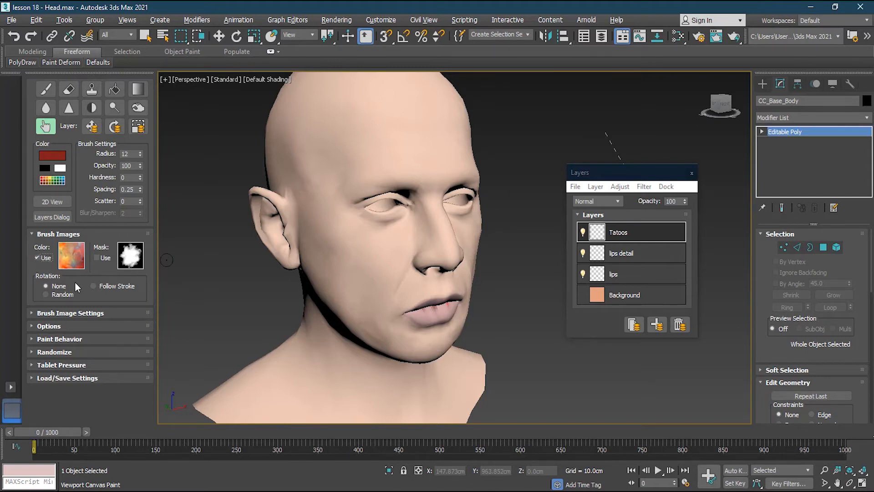
{"action": "left_click", "coordinate": [69, 255]}
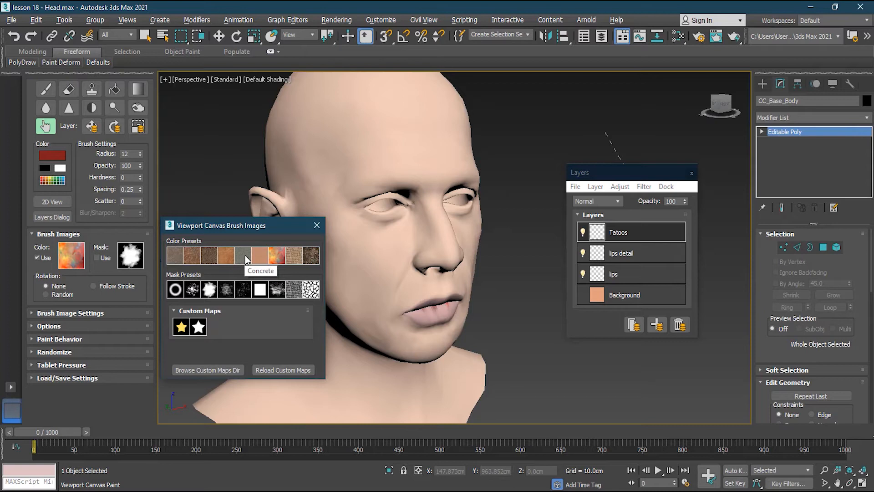
{"action": "left_click", "coordinate": [245, 256]}
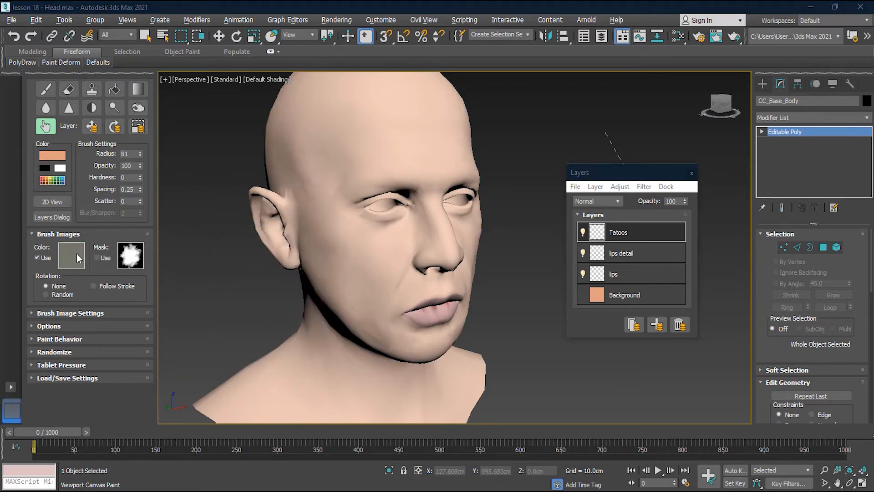
{"action": "left_click", "coordinate": [46, 89]}
- Try concrete-textured strokes over the cheek and brow and undo them
{"action": "mouse_move", "coordinate": [319, 237]}
{"action": "left_mouse_down"}
{"action": "mouse_move", "coordinate": [396, 256]}
{"action": "mouse_move", "coordinate": [343, 261]}
{"action": "mouse_move", "coordinate": [385, 223]}
{"action": "mouse_move", "coordinate": [355, 252]}
{"action": "left_mouse_up"}
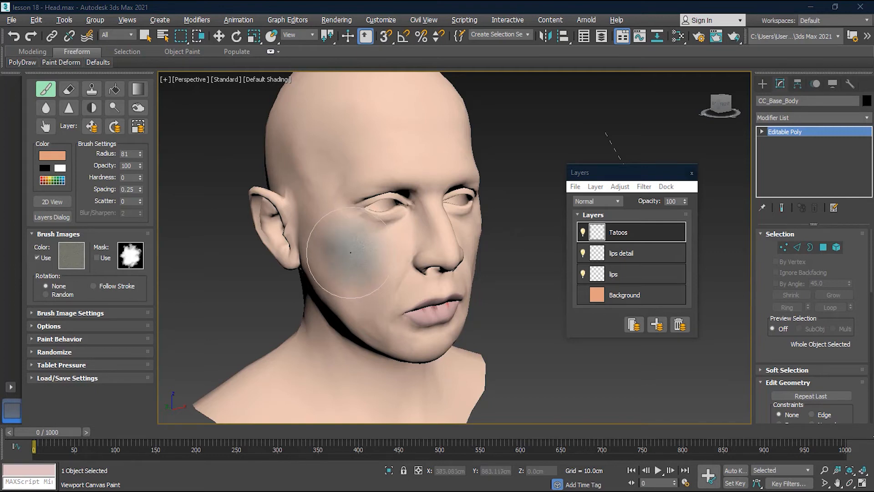
{"action": "key", "text": "ctrl+z"}
{"action": "mouse_move", "coordinate": [350, 251]}
{"action": "left_mouse_down"}
{"action": "mouse_move", "coordinate": [342, 245]}
{"action": "mouse_move", "coordinate": [391, 237]}
{"action": "mouse_move", "coordinate": [377, 243]}
{"action": "mouse_move", "coordinate": [390, 257]}
{"action": "mouse_move", "coordinate": [365, 312]}
{"action": "mouse_move", "coordinate": [327, 245]}
{"action": "mouse_move", "coordinate": [314, 182]}
{"action": "mouse_move", "coordinate": [364, 146]}
{"action": "mouse_move", "coordinate": [378, 210]}
{"action": "left_mouse_up"}
{"action": "key", "text": "ctrl+z"}
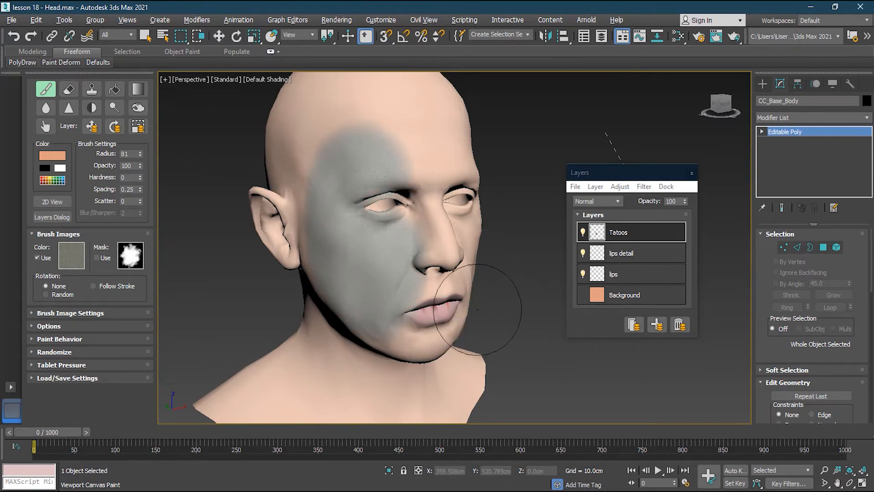
{"action": "left_click_drag", "start_coordinate": [358, 257], "coordinate": [375, 322]}
{"action": "key", "text": "ctrl+z"}
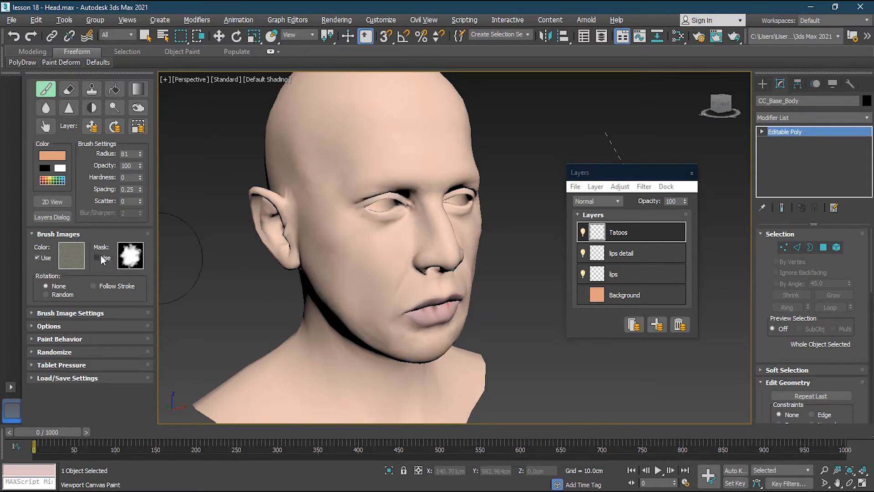
- Try concrete strokes over the cheek and temple through the splatter-shaped brush mask and undo them
{"action": "left_click", "coordinate": [133, 260]}
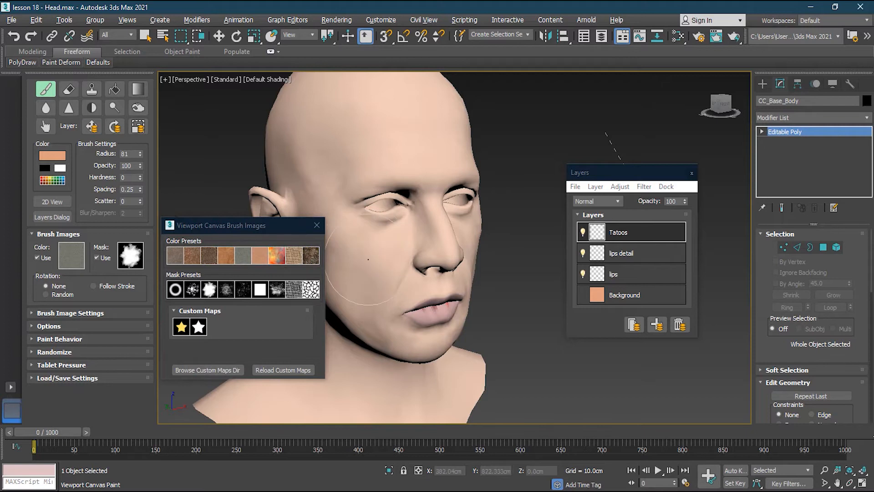
{"action": "mouse_move", "coordinate": [357, 209]}
{"action": "left_mouse_down"}
{"action": "mouse_move", "coordinate": [332, 255]}
{"action": "mouse_move", "coordinate": [332, 214]}
{"action": "mouse_move", "coordinate": [336, 282]}
{"action": "left_mouse_up"}
{"action": "key", "text": "ctrl+z"}
{"action": "left_click", "coordinate": [351, 273]}
{"action": "key", "text": "ctrl+z"}
{"action": "mouse_move", "coordinate": [331, 267]}
{"action": "left_mouse_down"}
{"action": "mouse_move", "coordinate": [380, 254]}
{"action": "mouse_move", "coordinate": [385, 234]}
{"action": "mouse_move", "coordinate": [295, 241]}
{"action": "mouse_move", "coordinate": [316, 187]}
{"action": "mouse_move", "coordinate": [355, 145]}
{"action": "left_mouse_up"}
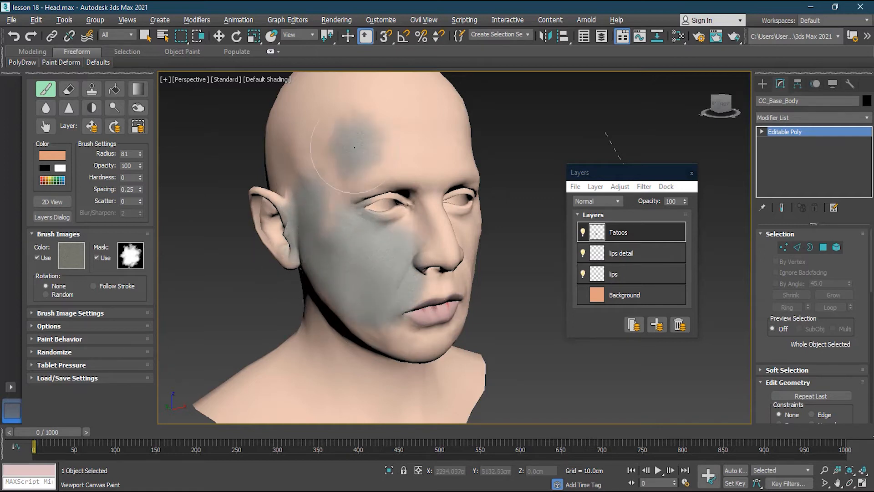
{"action": "key", "text": "ctrl+z"}
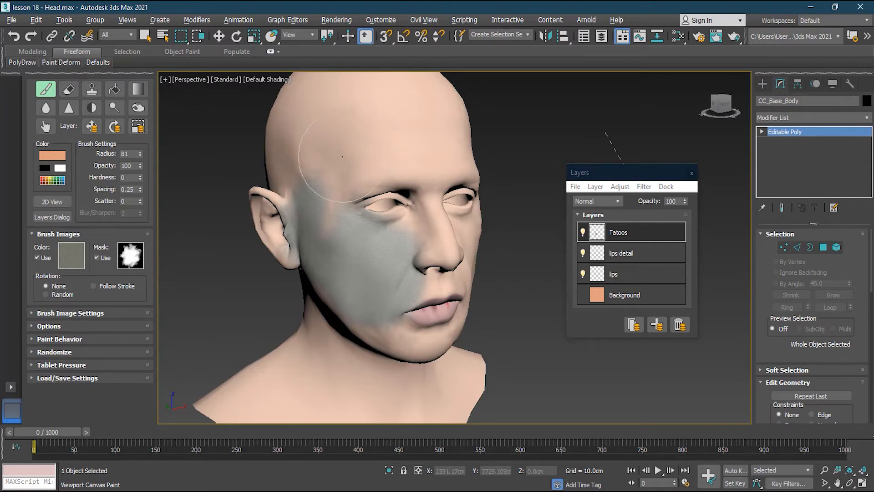
{"action": "mouse_move", "coordinate": [342, 157]}
{"action": "left_mouse_down"}
{"action": "mouse_move", "coordinate": [319, 233]}
{"action": "mouse_move", "coordinate": [396, 211]}
{"action": "mouse_move", "coordinate": [392, 166]}
{"action": "mouse_move", "coordinate": [365, 211]}
{"action": "mouse_move", "coordinate": [409, 232]}
{"action": "left_mouse_up"}
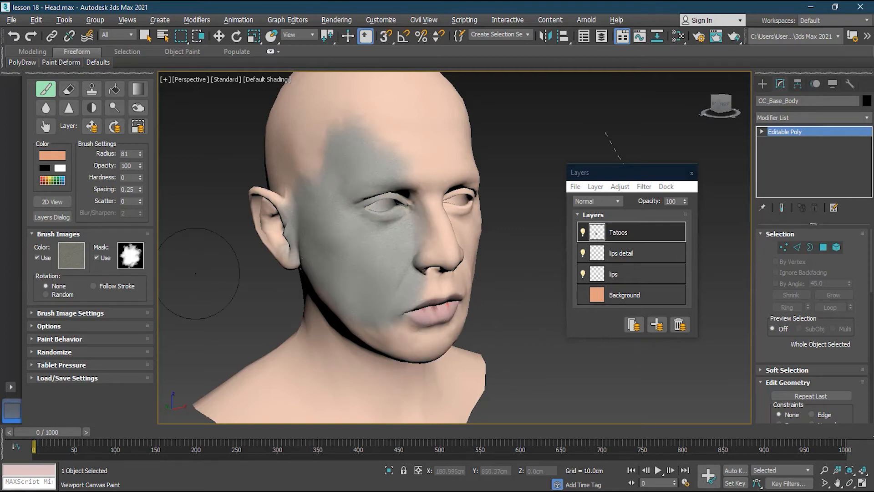
{"action": "key", "text": "ctrl+z"}
{"action": "key", "text": "ctrl+z"}
{"action": "key", "text": "ctrl+z"}
{"action": "key", "text": "ctrl+z"}
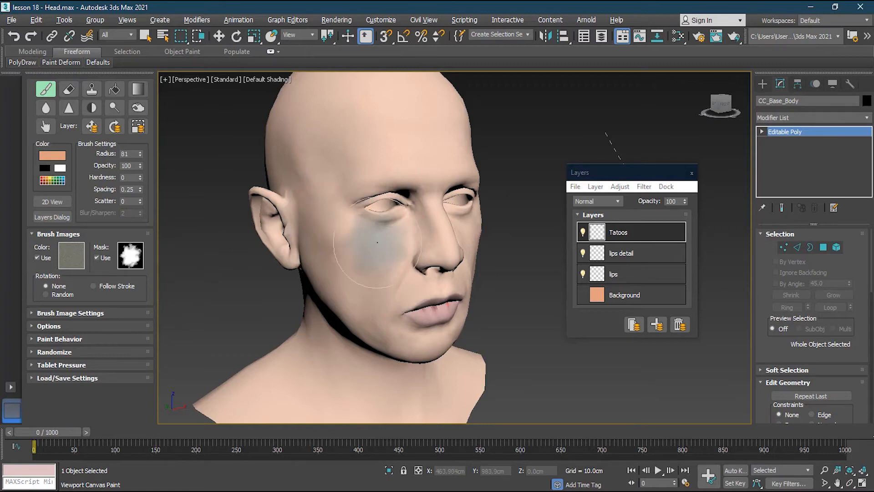
- Set the brush mask image to the starmask custom map
{"action": "left_click", "coordinate": [131, 258]}
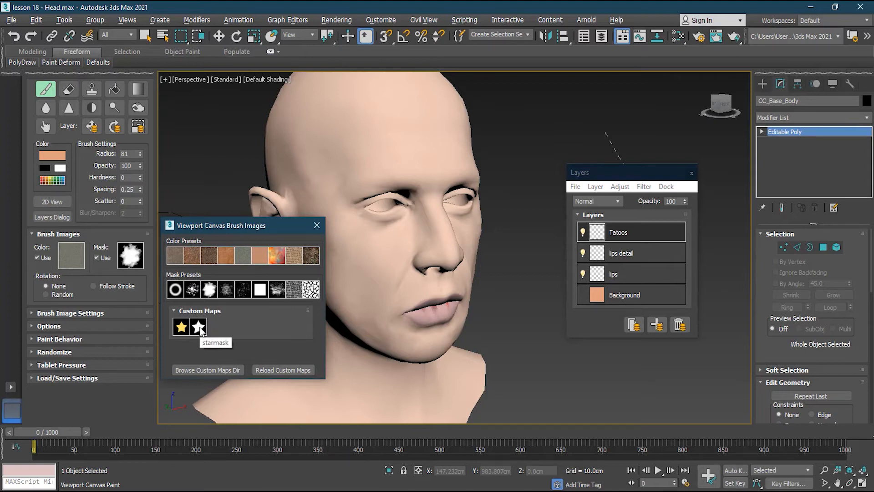
{"action": "left_click", "coordinate": [198, 327]}
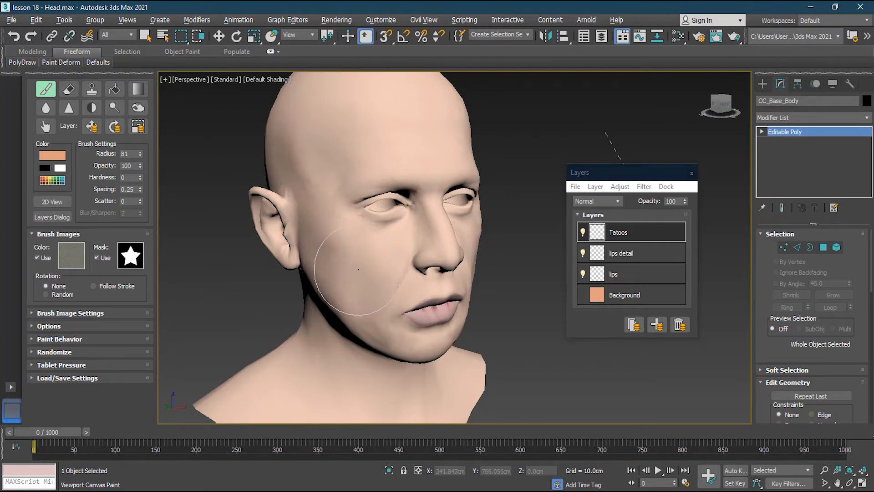
- Try stamping concrete-textured stars on the cheek and temple and undo them
{"action": "left_click", "coordinate": [366, 258]}
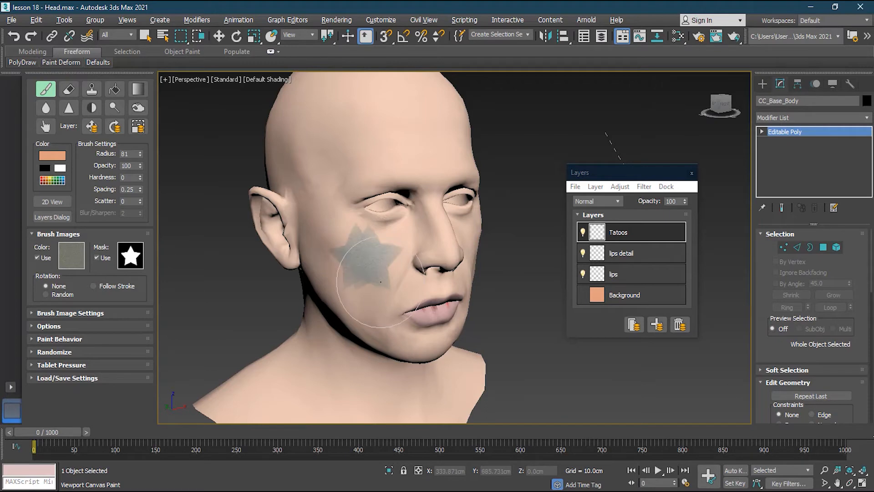
{"action": "left_click", "coordinate": [405, 224]}
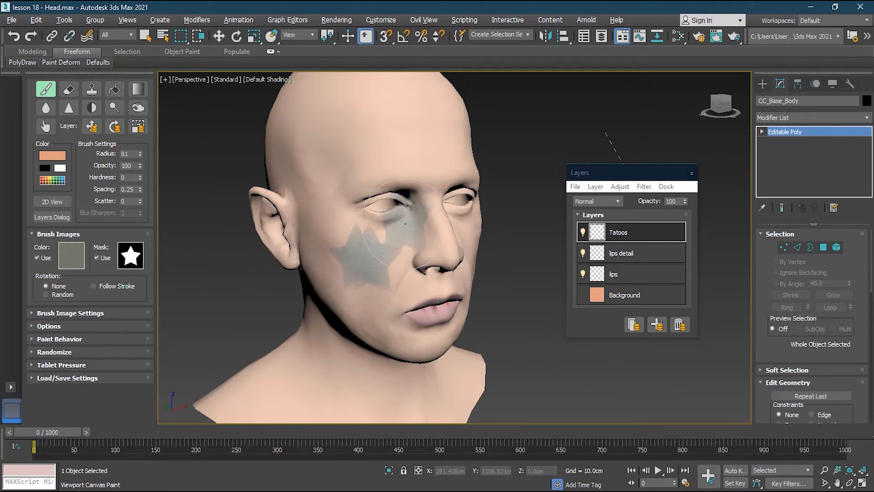
{"action": "left_click", "coordinate": [318, 206]}
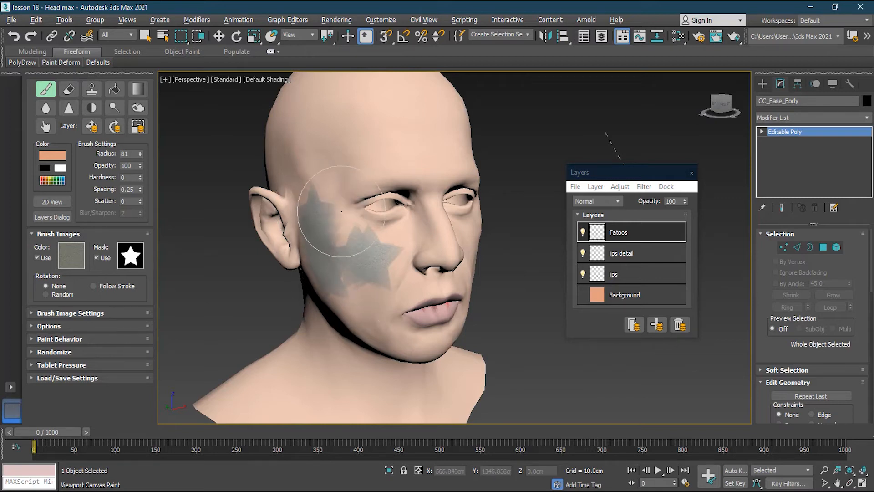
{"action": "left_click", "coordinate": [355, 228]}
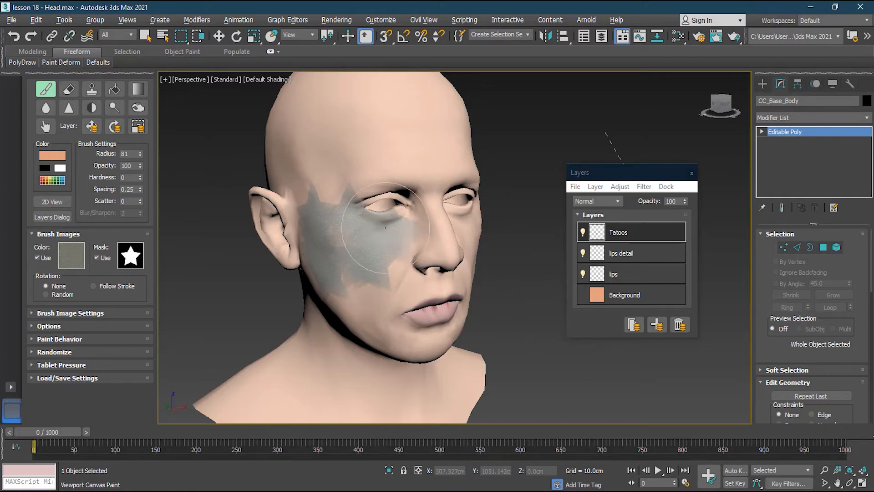
{"action": "key", "text": "ctrl+z"}
{"action": "key", "text": "ctrl+z"}
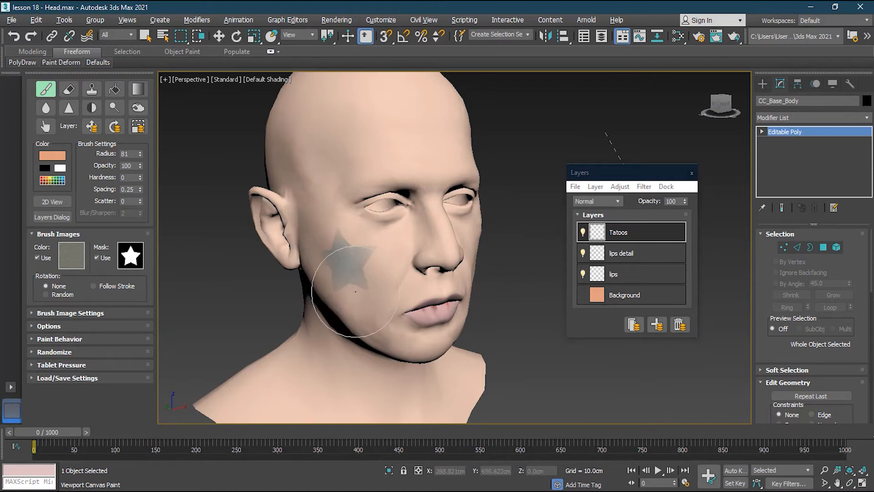
{"action": "left_click", "coordinate": [348, 263]}
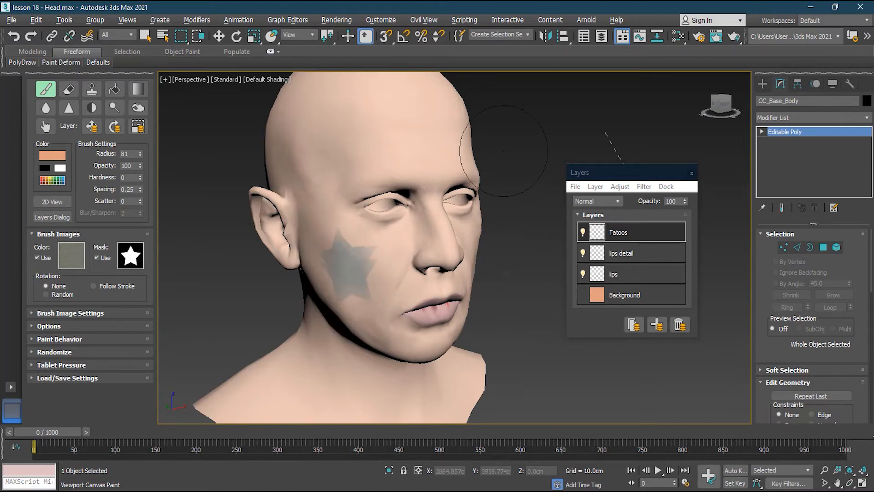
{"action": "key", "text": "ctrl+z"}
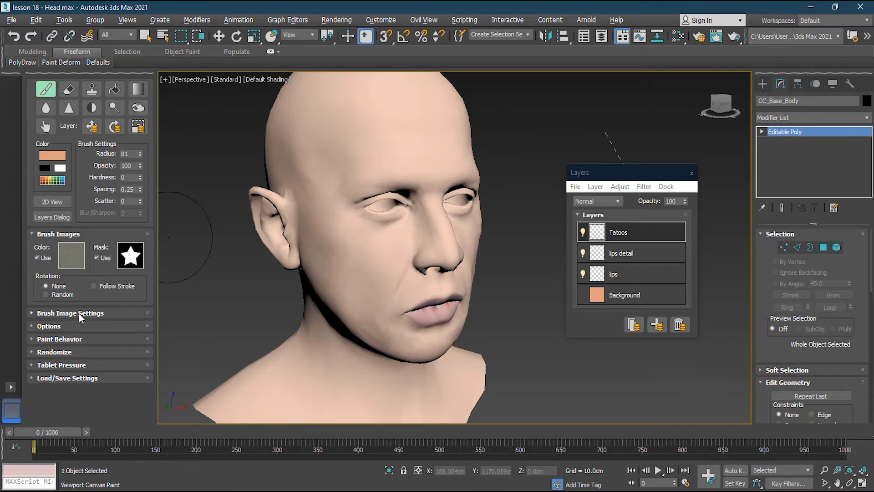
- Set the brush mask to the soft splatter preset and the brush color image to the multicolored preset
{"action": "left_click", "coordinate": [130, 253]}
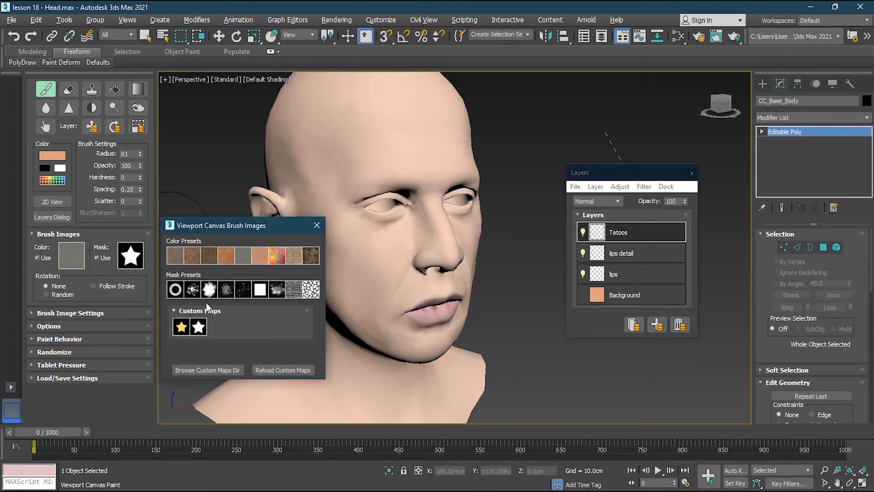
{"action": "left_click", "coordinate": [208, 290]}
{"action": "left_click", "coordinate": [130, 255]}
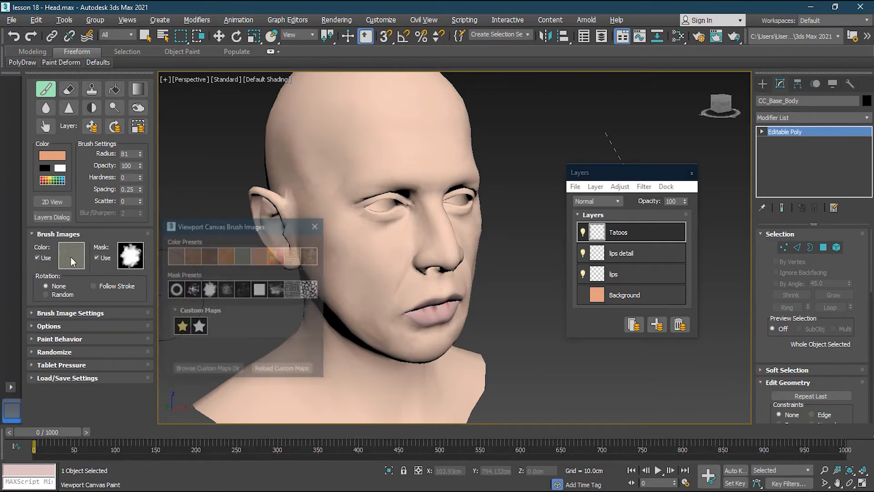
{"action": "left_click", "coordinate": [280, 258]}
- Try multicolored strokes across the face with the new brush images, undo them and close the brush images dialog
{"action": "mouse_move", "coordinate": [263, 267]}
{"action": "left_mouse_down"}
{"action": "mouse_move", "coordinate": [346, 232]}
{"action": "mouse_move", "coordinate": [365, 273]}
{"action": "mouse_move", "coordinate": [404, 236]}
{"action": "mouse_move", "coordinate": [346, 337]}
{"action": "mouse_move", "coordinate": [315, 191]}
{"action": "mouse_move", "coordinate": [378, 173]}
{"action": "mouse_move", "coordinate": [413, 270]}
{"action": "mouse_move", "coordinate": [410, 328]}
{"action": "mouse_move", "coordinate": [455, 273]}
{"action": "mouse_move", "coordinate": [487, 294]}
{"action": "mouse_move", "coordinate": [446, 294]}
{"action": "left_mouse_up"}
{"action": "key", "text": "ctrl+z"}
{"action": "left_click", "coordinate": [451, 298]}
{"action": "key", "text": "ctrl+z"}
{"action": "left_click", "coordinate": [318, 227]}
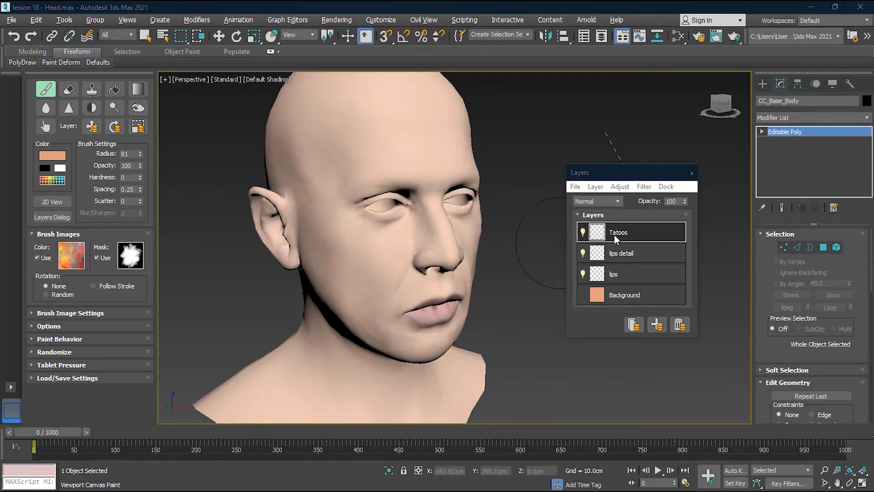
- Paint a multicolored stroke over the cheek and brow, preview the Tatoos layer at reduced opacity and restore it to 100
{"action": "mouse_move", "coordinate": [319, 237]}
{"action": "left_mouse_down"}
{"action": "mouse_move", "coordinate": [315, 210]}
{"action": "mouse_move", "coordinate": [364, 282]}
{"action": "mouse_move", "coordinate": [430, 232]}
{"action": "mouse_move", "coordinate": [378, 160]}
{"action": "mouse_move", "coordinate": [332, 246]}
{"action": "mouse_move", "coordinate": [360, 296]}
{"action": "left_mouse_up"}
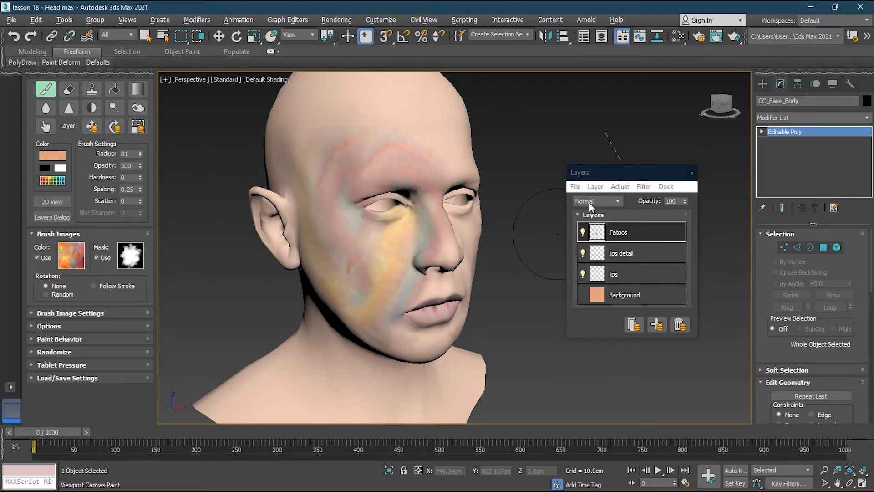
{"action": "left_click", "coordinate": [653, 202]}
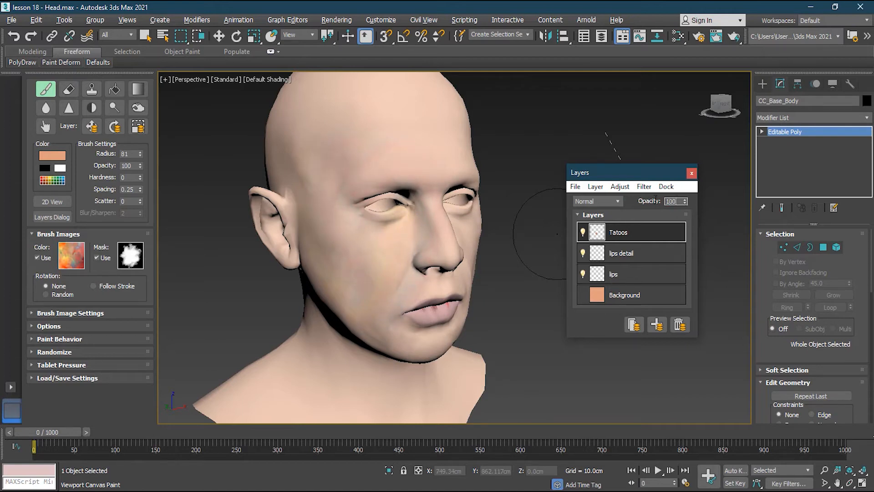
{"action": "key", "text": "Return"}
- Try the Darken, Overlay, Hard Light and Multiply blend modes on the Tatoos layer and return it to Normal
{"action": "left_click", "coordinate": [598, 201]}
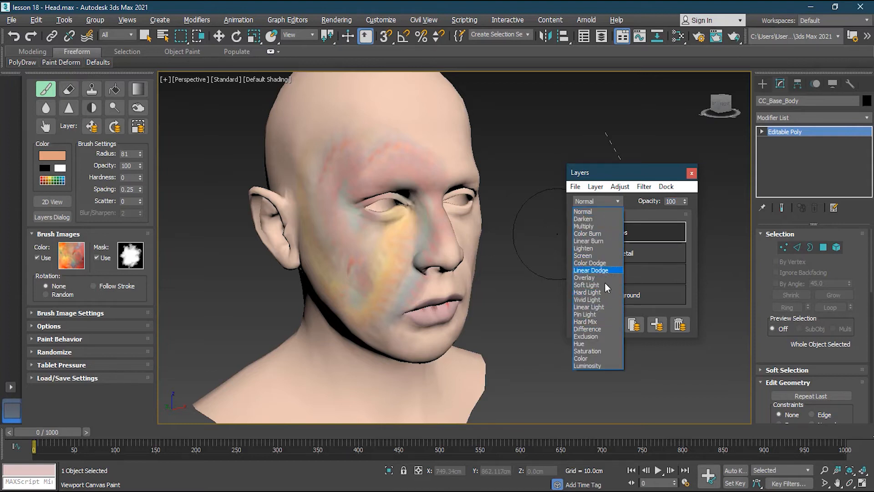
{"action": "left_click", "coordinate": [595, 219]}
{"action": "left_click", "coordinate": [595, 200]}
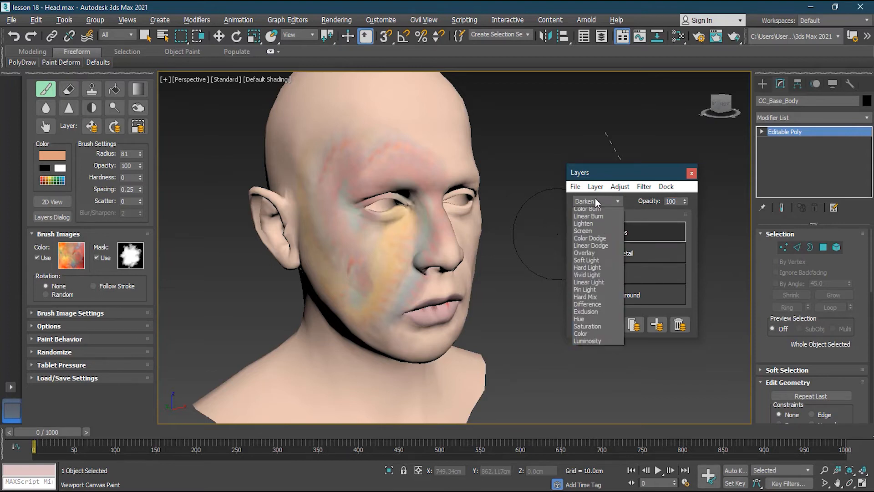
{"action": "left_click", "coordinate": [602, 277]}
{"action": "left_click", "coordinate": [605, 200]}
{"action": "left_click", "coordinate": [609, 293]}
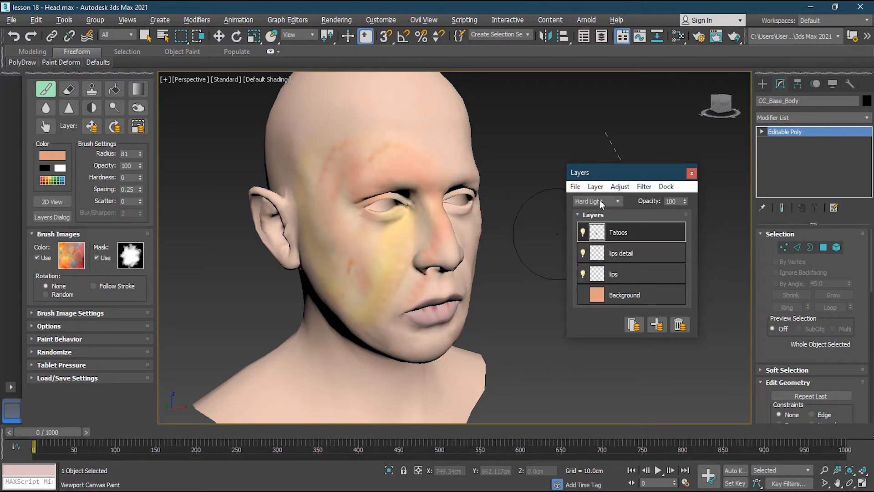
{"action": "left_click", "coordinate": [600, 201]}
{"action": "left_click", "coordinate": [603, 226]}
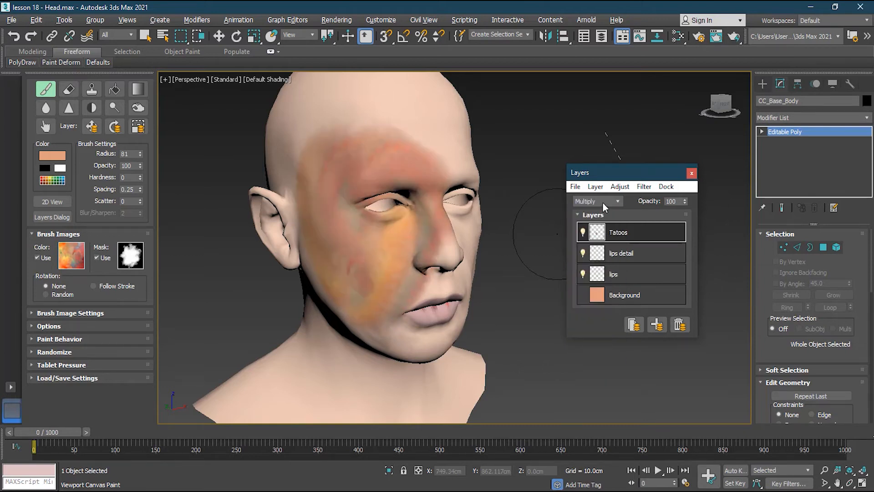
{"action": "left_click", "coordinate": [603, 201]}
{"action": "left_click", "coordinate": [601, 212]}
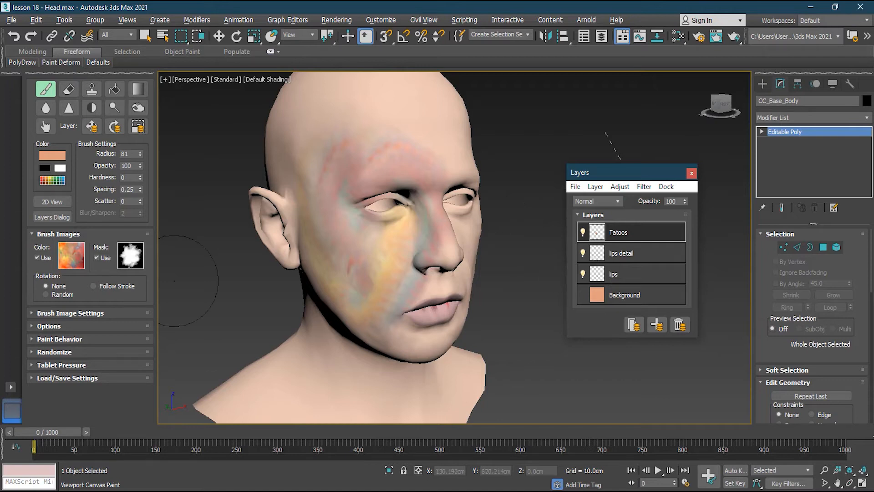
- Undo the multicolored strokes on the face and expand the Brush Image Settings
{"action": "left_click_drag", "start_coordinate": [617, 178], "coordinate": [604, 177]}
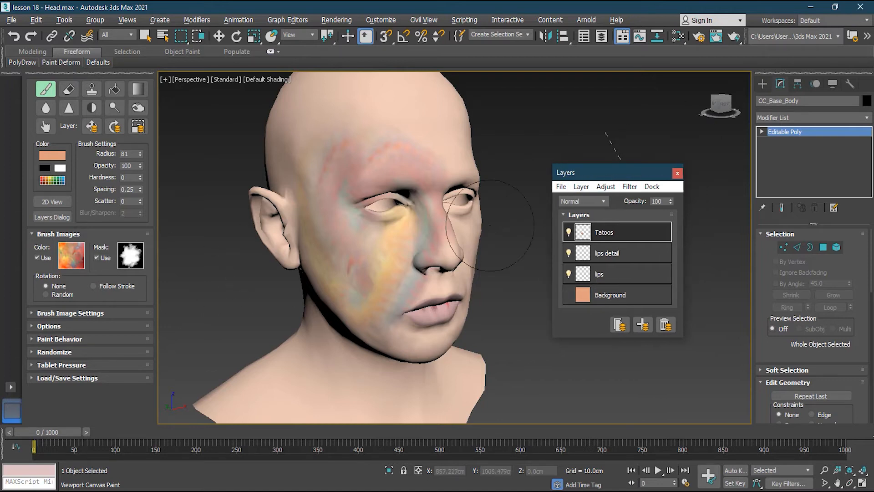
{"action": "scroll", "coordinate": [356, 239], "scroll_direction": "down", "scroll_amount": 4}
{"action": "scroll", "coordinate": [355, 238], "scroll_direction": "down", "scroll_amount": 3}
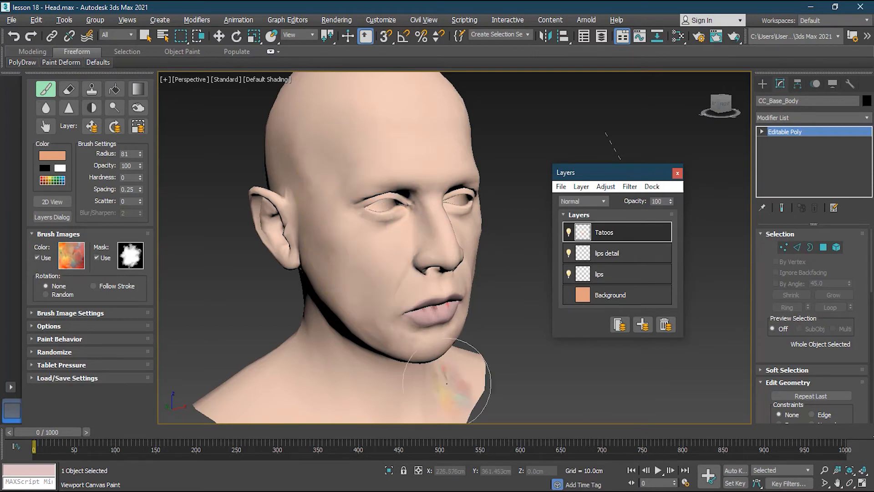
{"action": "left_click", "coordinate": [66, 314]}
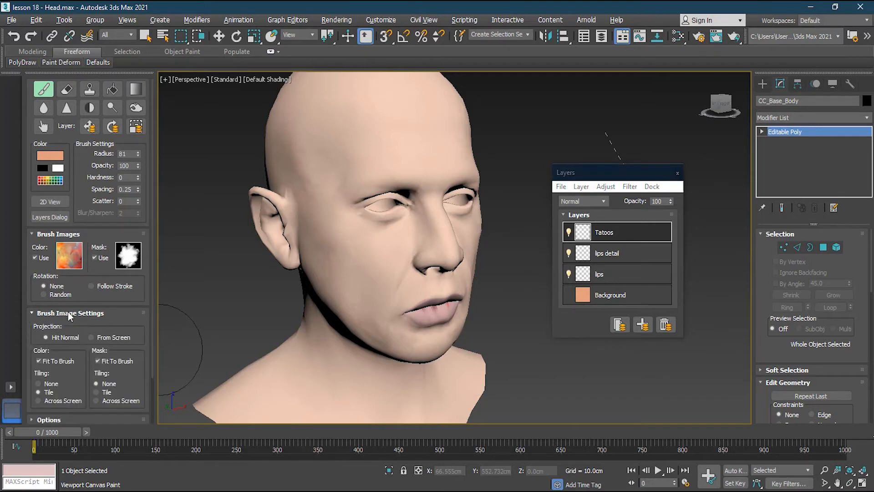
{"action": "left_click_drag", "start_coordinate": [152, 315], "coordinate": [149, 360]}
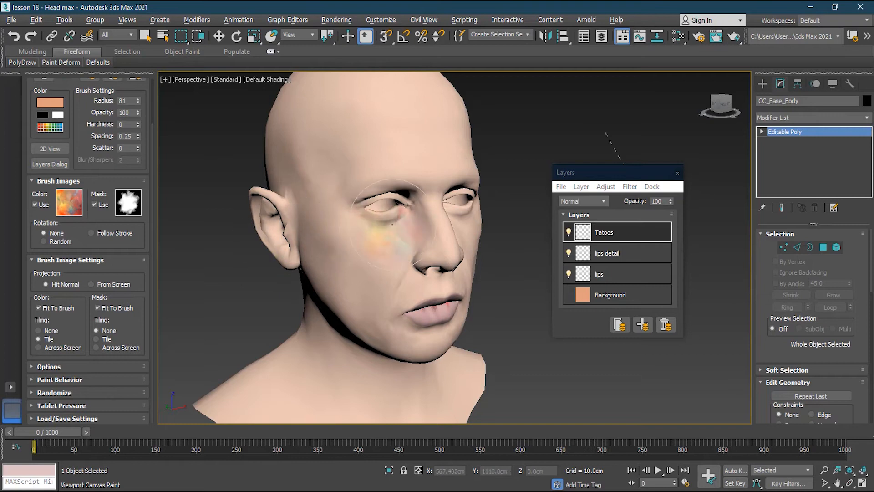
- Try multicolored strokes over the face and neck with From Screen projection, undo them and restore Hit Normal projection
{"action": "left_click", "coordinate": [92, 283]}
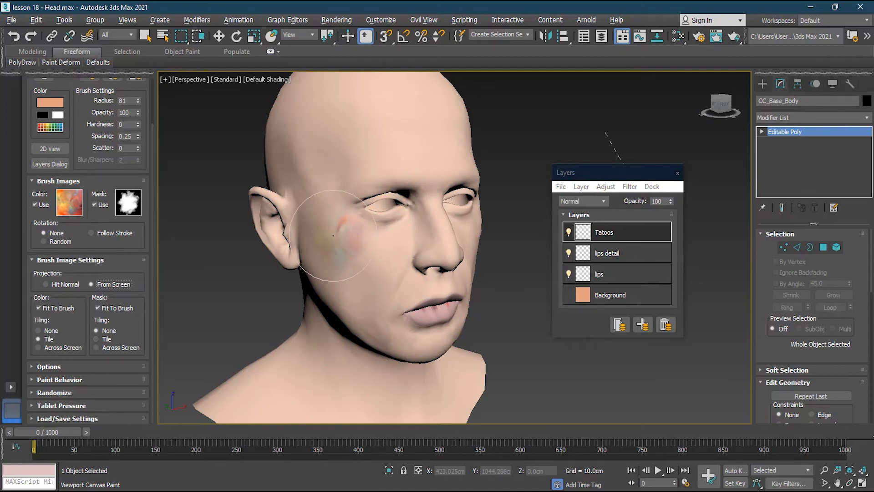
{"action": "mouse_move", "coordinate": [333, 236]}
{"action": "left_mouse_down"}
{"action": "mouse_move", "coordinate": [321, 255]}
{"action": "mouse_move", "coordinate": [458, 253]}
{"action": "left_mouse_up"}
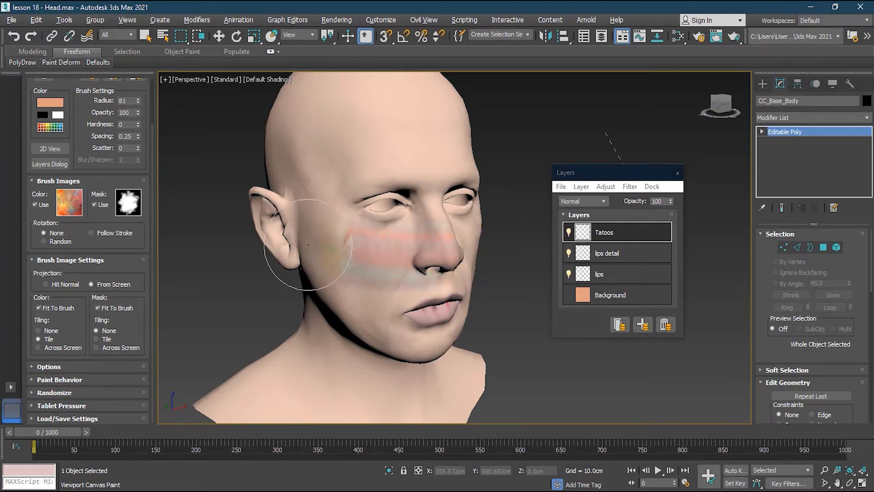
{"action": "mouse_move", "coordinate": [299, 177]}
{"action": "left_mouse_down"}
{"action": "mouse_move", "coordinate": [301, 162]}
{"action": "mouse_move", "coordinate": [337, 237]}
{"action": "mouse_move", "coordinate": [367, 173]}
{"action": "mouse_move", "coordinate": [410, 268]}
{"action": "left_mouse_up"}
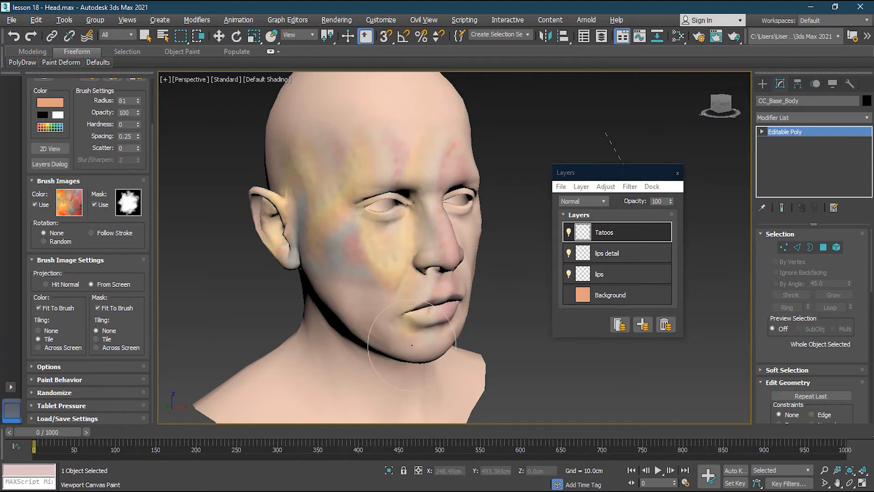
{"action": "mouse_move", "coordinate": [321, 319]}
{"action": "left_mouse_down"}
{"action": "mouse_move", "coordinate": [315, 364]}
{"action": "mouse_move", "coordinate": [346, 387]}
{"action": "mouse_move", "coordinate": [401, 362]}
{"action": "mouse_move", "coordinate": [458, 380]}
{"action": "mouse_move", "coordinate": [224, 394]}
{"action": "mouse_move", "coordinate": [288, 357]}
{"action": "mouse_move", "coordinate": [369, 267]}
{"action": "mouse_move", "coordinate": [382, 211]}
{"action": "left_mouse_up"}
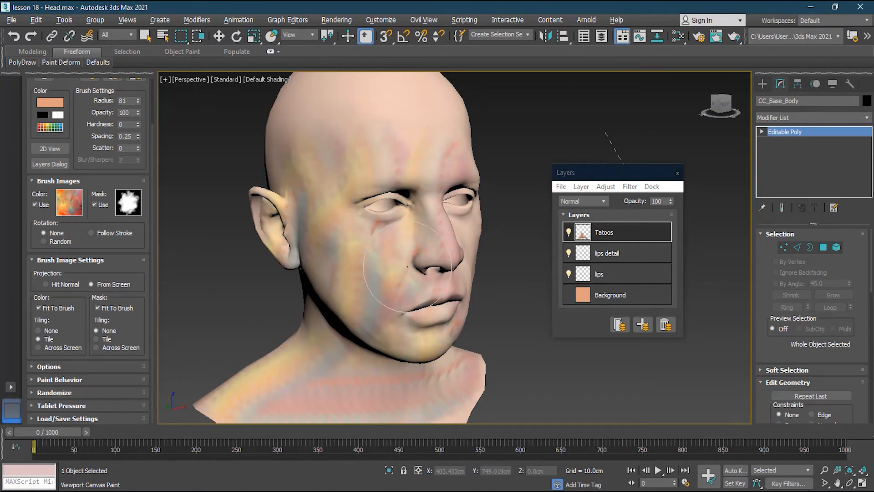
{"action": "key", "text": "ctrl+z"}
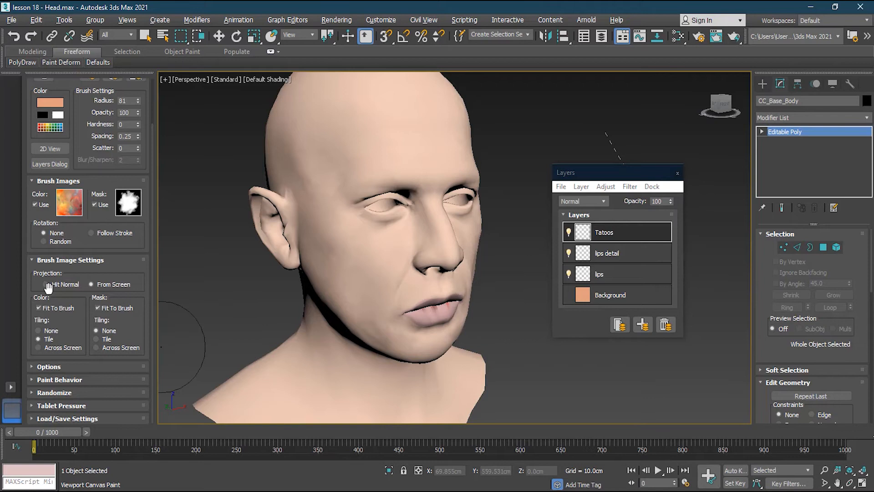
{"action": "left_click", "coordinate": [46, 285]}
- Try strokes over the cheek and brow with color tiling set to None and Fit To Brush off, and undo them
{"action": "left_click", "coordinate": [53, 331]}
{"action": "left_click", "coordinate": [39, 307]}
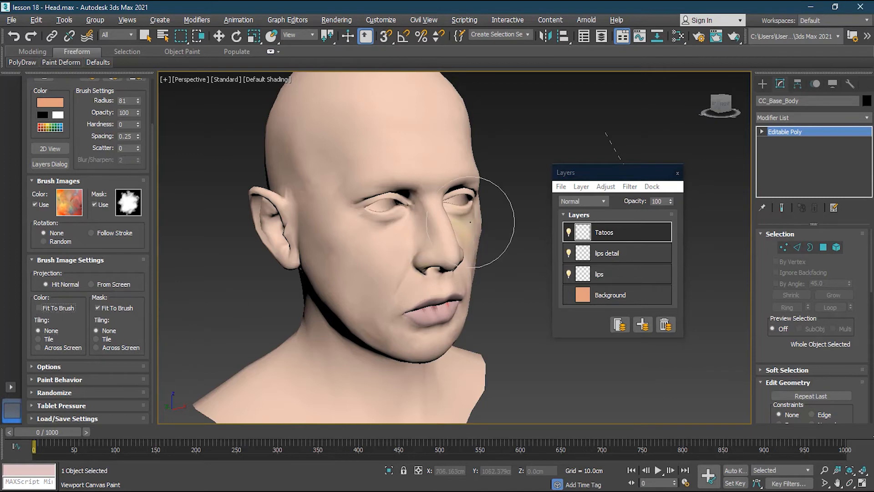
{"action": "left_click", "coordinate": [367, 249]}
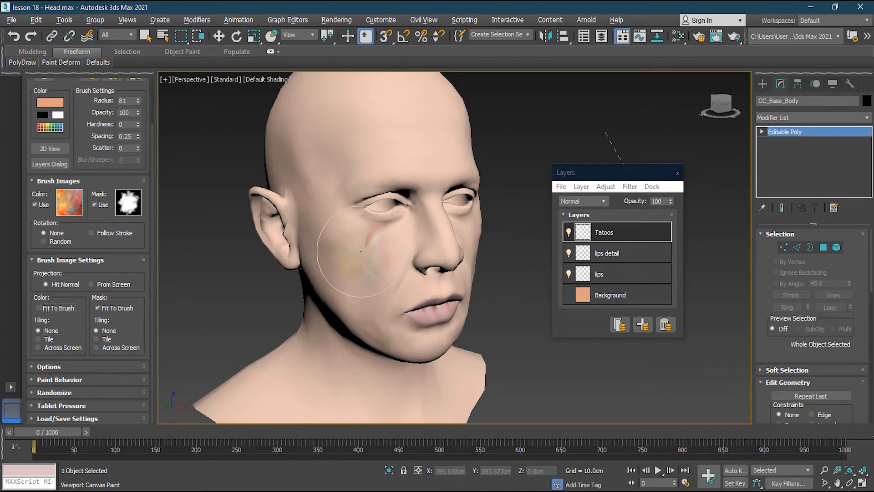
{"action": "mouse_move", "coordinate": [359, 253]}
{"action": "left_mouse_down"}
{"action": "mouse_move", "coordinate": [371, 260]}
{"action": "mouse_move", "coordinate": [346, 205]}
{"action": "mouse_move", "coordinate": [360, 150]}
{"action": "mouse_move", "coordinate": [337, 228]}
{"action": "mouse_move", "coordinate": [364, 282]}
{"action": "mouse_move", "coordinate": [392, 255]}
{"action": "mouse_move", "coordinate": [373, 137]}
{"action": "left_mouse_up"}
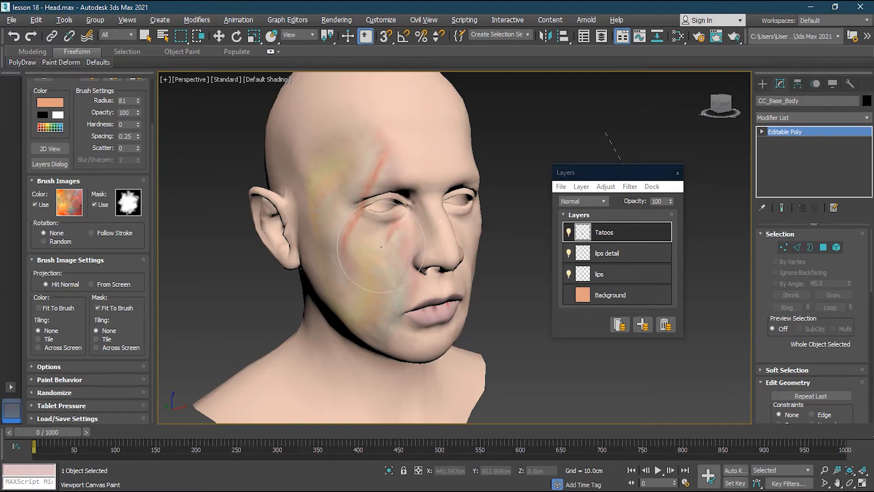
{"action": "key", "text": "ctrl+z"}
{"action": "key", "text": "ctrl+z"}
{"action": "key", "text": "ctrl+z"}
- Re-enable Fit To Brush for the color image and compare cheek strokes with None and Tile tiling, undoing each one
{"action": "mouse_move", "coordinate": [346, 214]}
{"action": "left_mouse_down"}
{"action": "mouse_move", "coordinate": [395, 255]}
{"action": "mouse_move", "coordinate": [368, 258]}
{"action": "left_mouse_up"}
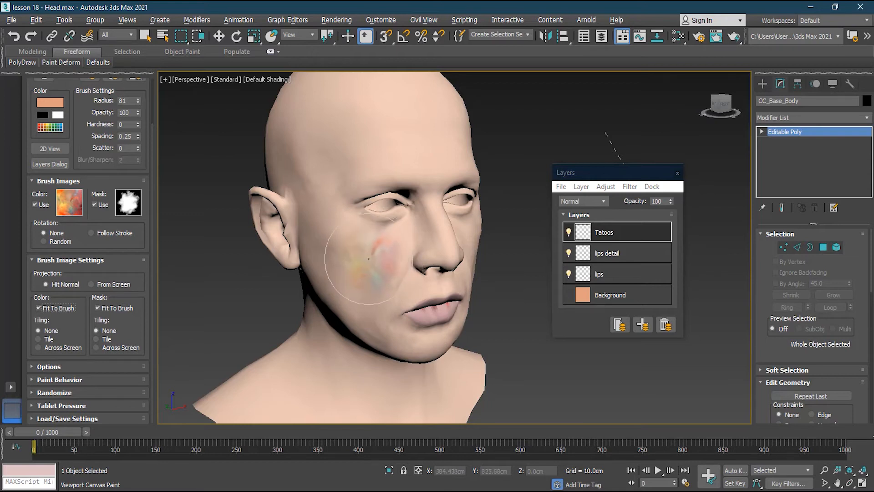
{"action": "key", "text": "ctrl+z"}
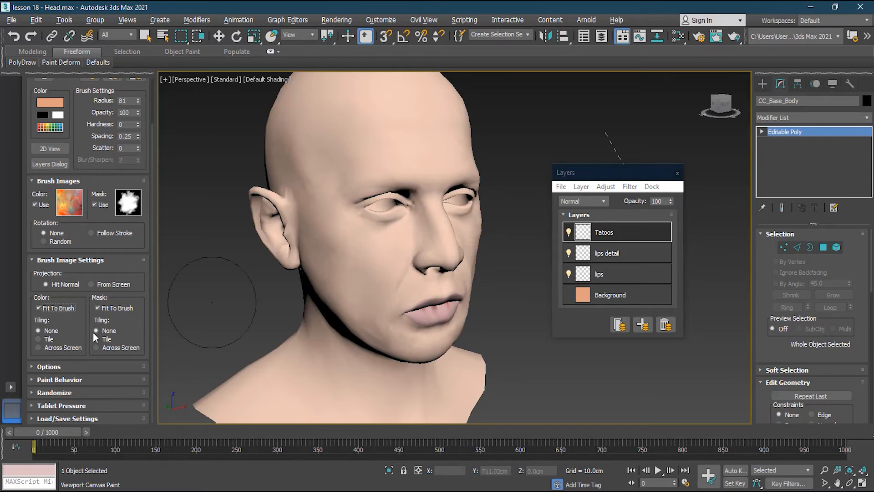
{"action": "left_click", "coordinate": [49, 341]}
{"action": "mouse_move", "coordinate": [389, 255]}
{"action": "left_mouse_down"}
{"action": "mouse_move", "coordinate": [327, 256]}
{"action": "mouse_move", "coordinate": [364, 300]}
{"action": "mouse_move", "coordinate": [396, 291]}
{"action": "mouse_move", "coordinate": [405, 255]}
{"action": "mouse_move", "coordinate": [360, 237]}
{"action": "mouse_move", "coordinate": [331, 285]}
{"action": "mouse_move", "coordinate": [364, 248]}
{"action": "mouse_move", "coordinate": [392, 314]}
{"action": "mouse_move", "coordinate": [336, 239]}
{"action": "mouse_move", "coordinate": [355, 279]}
{"action": "mouse_move", "coordinate": [396, 321]}
{"action": "mouse_move", "coordinate": [401, 307]}
{"action": "left_mouse_up"}
{"action": "key", "text": "ctrl+z"}
{"action": "key", "text": "ctrl+z"}
{"action": "left_click", "coordinate": [46, 330]}
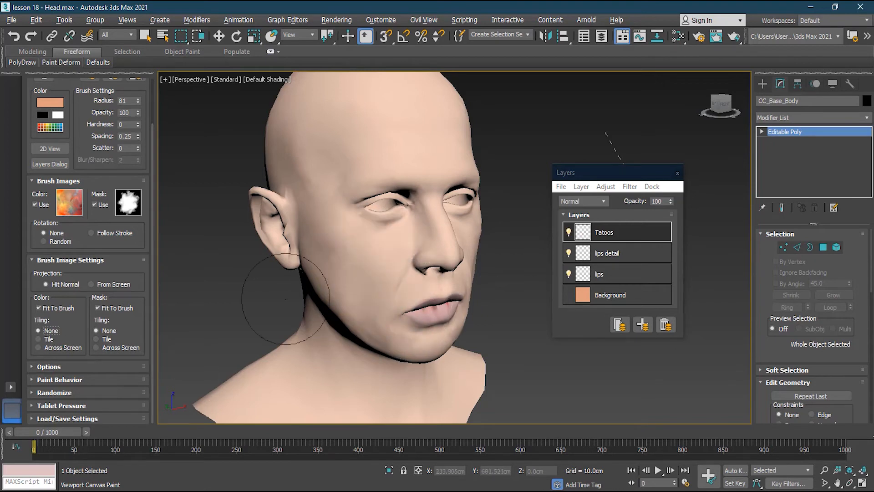
{"action": "mouse_move", "coordinate": [355, 237]}
{"action": "left_mouse_down"}
{"action": "mouse_move", "coordinate": [382, 318]}
{"action": "mouse_move", "coordinate": [368, 226]}
{"action": "mouse_move", "coordinate": [328, 214]}
{"action": "mouse_move", "coordinate": [396, 174]}
{"action": "mouse_move", "coordinate": [391, 328]}
{"action": "left_mouse_up"}
{"action": "key", "text": "ctrl+z"}
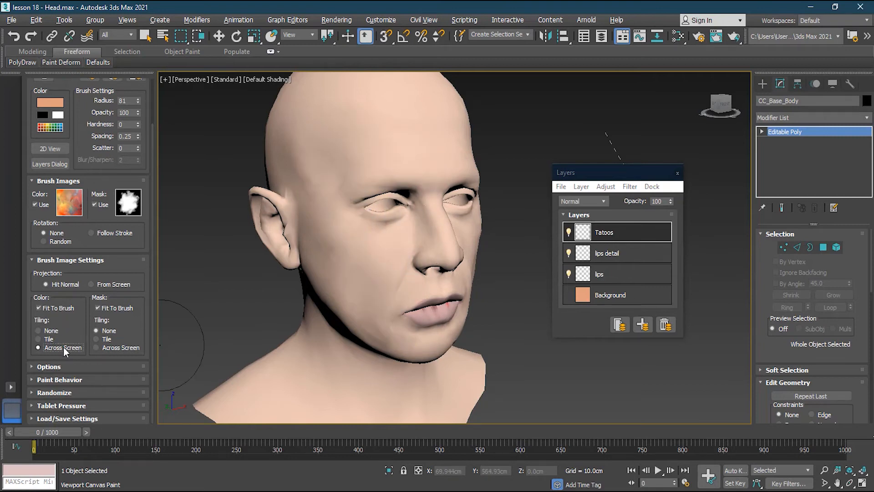
- Try multicolored strokes over the cheek, nose and forehead with Across Screen color tiling and undo them
{"action": "left_click_drag", "start_coordinate": [428, 240], "coordinate": [427, 246]}
{"action": "key", "text": "ctrl+z"}
{"action": "mouse_move", "coordinate": [351, 246]}
{"action": "left_mouse_down"}
{"action": "mouse_move", "coordinate": [364, 250]}
{"action": "mouse_move", "coordinate": [350, 258]}
{"action": "mouse_move", "coordinate": [364, 291]}
{"action": "mouse_move", "coordinate": [319, 291]}
{"action": "mouse_move", "coordinate": [310, 269]}
{"action": "mouse_move", "coordinate": [337, 173]}
{"action": "mouse_move", "coordinate": [401, 159]}
{"action": "mouse_move", "coordinate": [423, 241]}
{"action": "mouse_move", "coordinate": [423, 333]}
{"action": "mouse_move", "coordinate": [410, 305]}
{"action": "mouse_move", "coordinate": [414, 237]}
{"action": "mouse_move", "coordinate": [373, 191]}
{"action": "mouse_move", "coordinate": [449, 175]}
{"action": "left_mouse_up"}
{"action": "key", "text": "ctrl+z"}
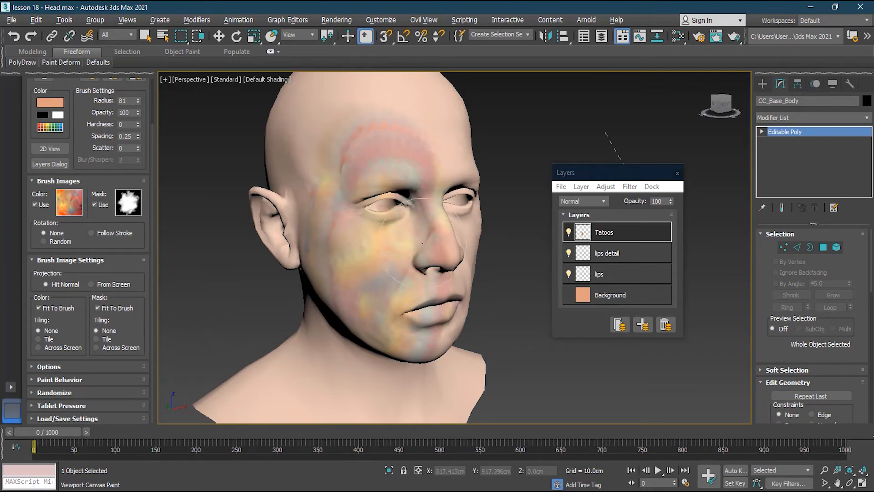
- Delete the Tatoos layer, add a new empty layer in its place and collapse the Brush Image Settings
{"action": "left_click", "coordinate": [665, 325]}
{"action": "left_click", "coordinate": [642, 324]}
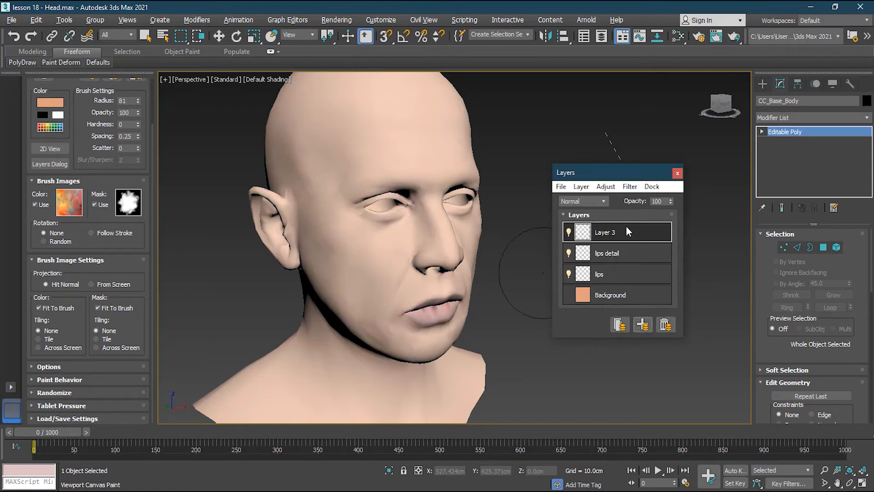
{"action": "left_click", "coordinate": [63, 260]}
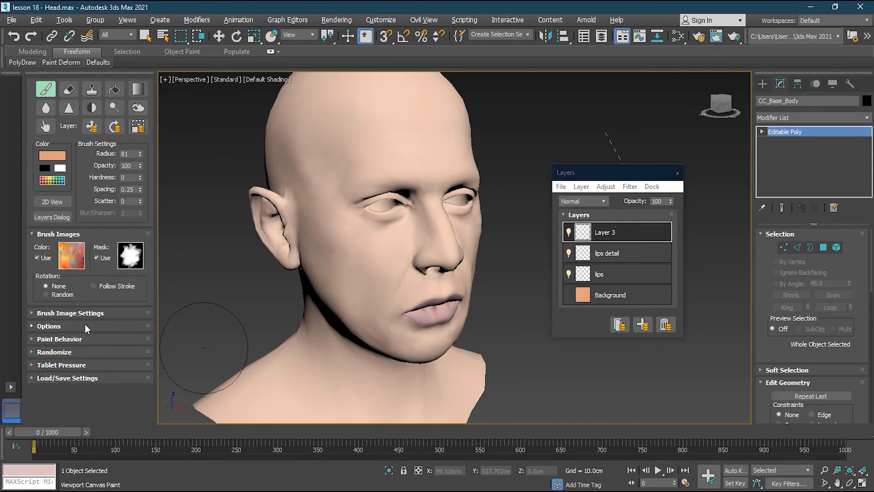
- Examine the painting Options, including map channel, Save Texture and Brush Preview, while switching between the Background, lips and top layers
{"action": "left_click", "coordinate": [49, 326]}
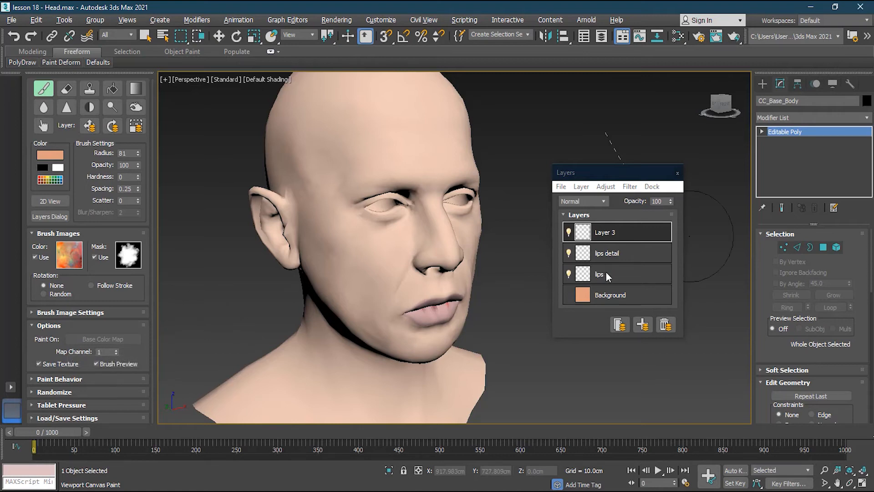
{"action": "left_click", "coordinate": [616, 296]}
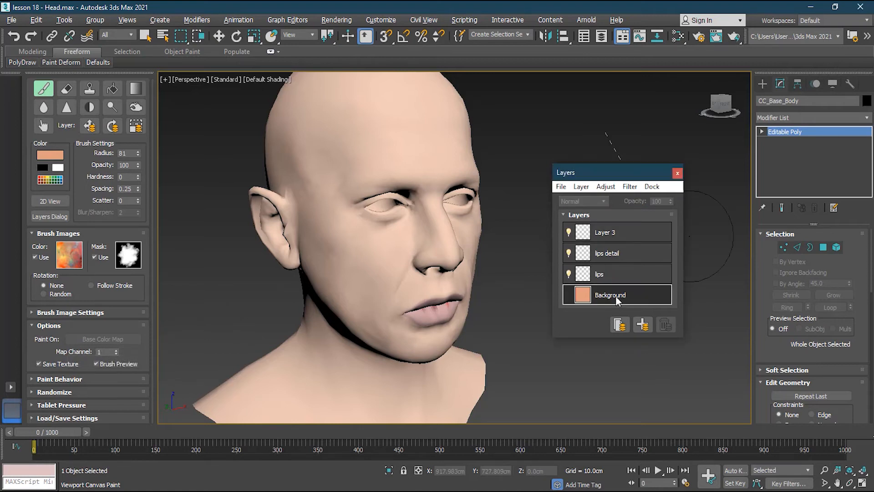
{"action": "left_click", "coordinate": [624, 269]}
{"action": "left_click", "coordinate": [618, 232]}
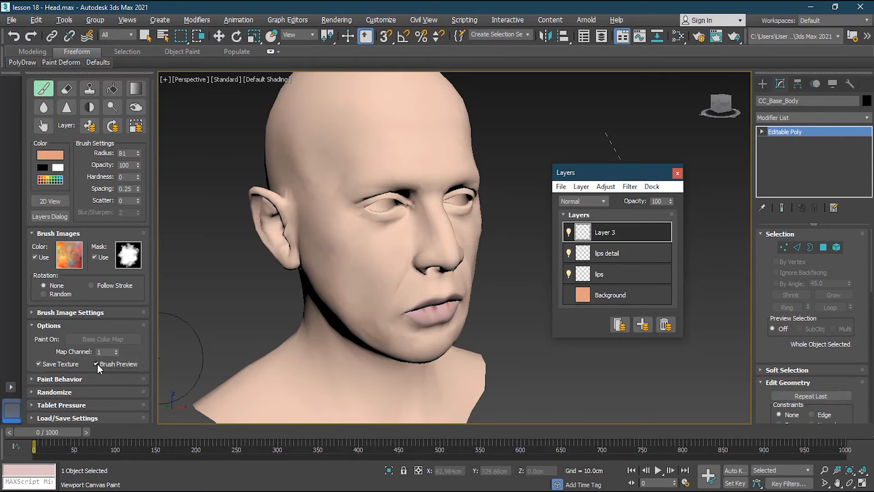
{"action": "left_click", "coordinate": [49, 326]}
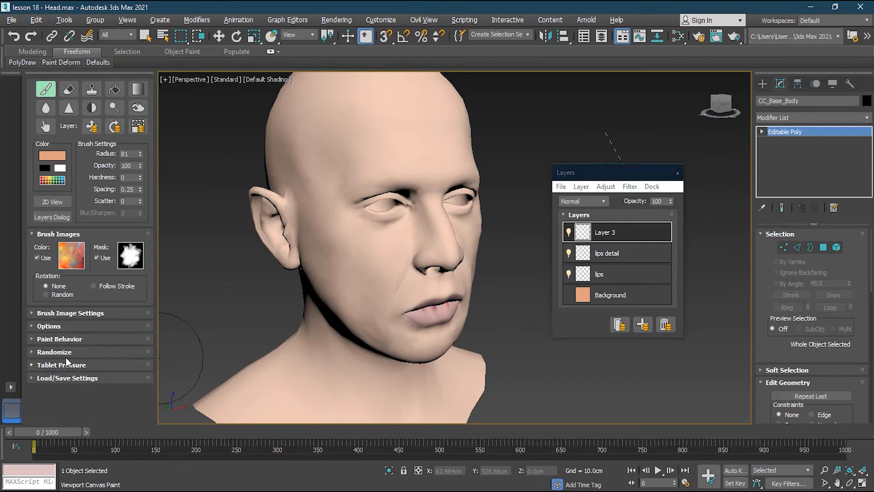
- Expand the Randomize settings, try a multicolored stroke over the face with no randomization enabled and undo it
{"action": "left_click", "coordinate": [61, 352]}
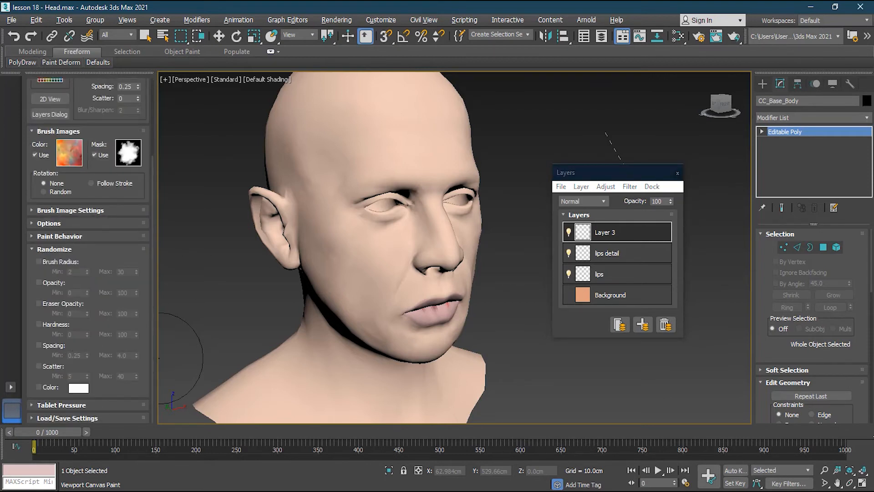
{"action": "mouse_move", "coordinate": [347, 242]}
{"action": "left_mouse_down"}
{"action": "mouse_move", "coordinate": [346, 264]}
{"action": "mouse_move", "coordinate": [396, 255]}
{"action": "mouse_move", "coordinate": [305, 191]}
{"action": "mouse_move", "coordinate": [400, 167]}
{"action": "mouse_move", "coordinate": [401, 291]}
{"action": "mouse_move", "coordinate": [296, 291]}
{"action": "mouse_move", "coordinate": [323, 241]}
{"action": "mouse_move", "coordinate": [428, 235]}
{"action": "mouse_move", "coordinate": [398, 335]}
{"action": "mouse_move", "coordinate": [405, 338]}
{"action": "left_mouse_up"}
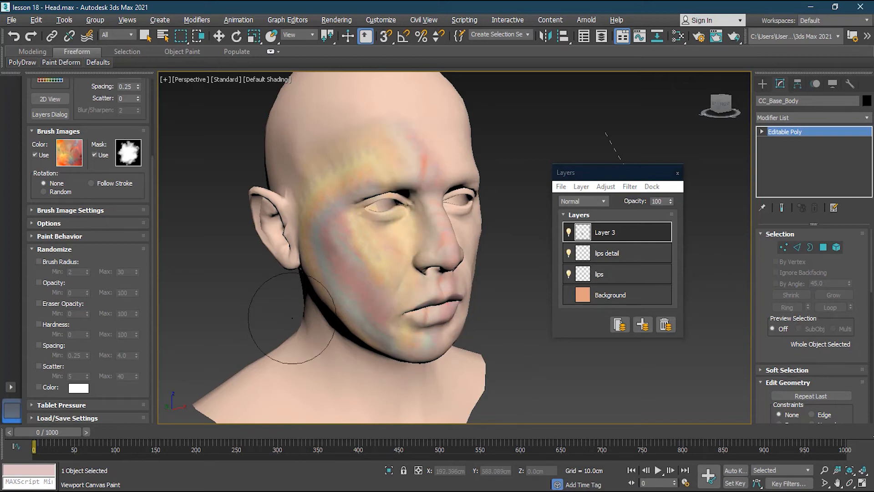
{"action": "key", "text": "ctrl+z"}
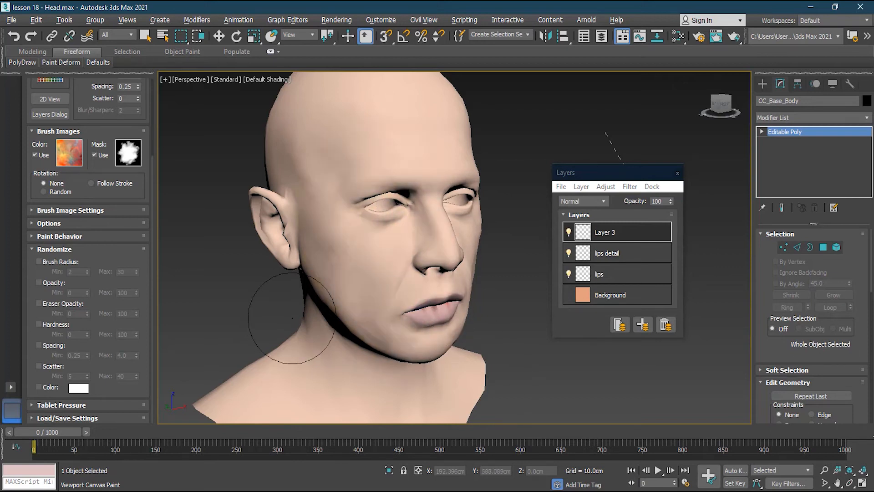
- Try multicolored strokes over the face with Brush Radius randomized up to 30, using minimums of 2 and 20, and undo them
{"action": "left_click", "coordinate": [40, 261]}
{"action": "mouse_move", "coordinate": [383, 264]}
{"action": "left_mouse_down"}
{"action": "mouse_move", "coordinate": [333, 222]}
{"action": "mouse_move", "coordinate": [354, 253]}
{"action": "left_mouse_up"}
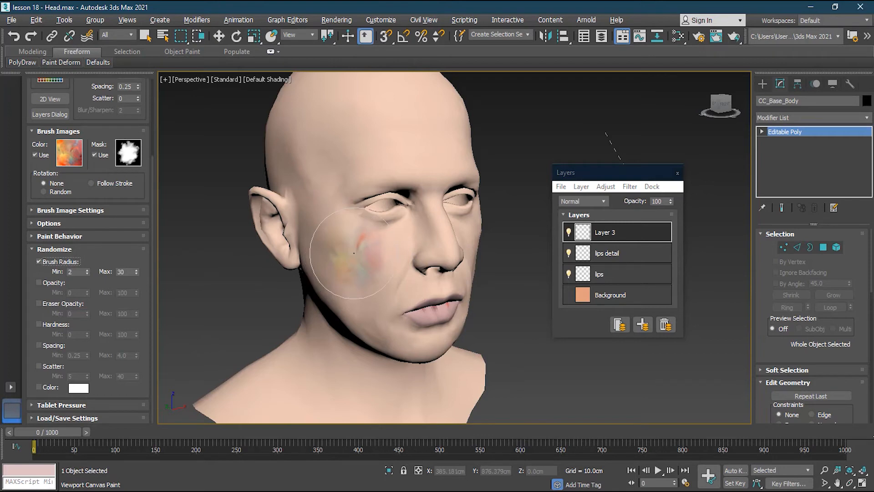
{"action": "key", "text": "ctrl+z"}
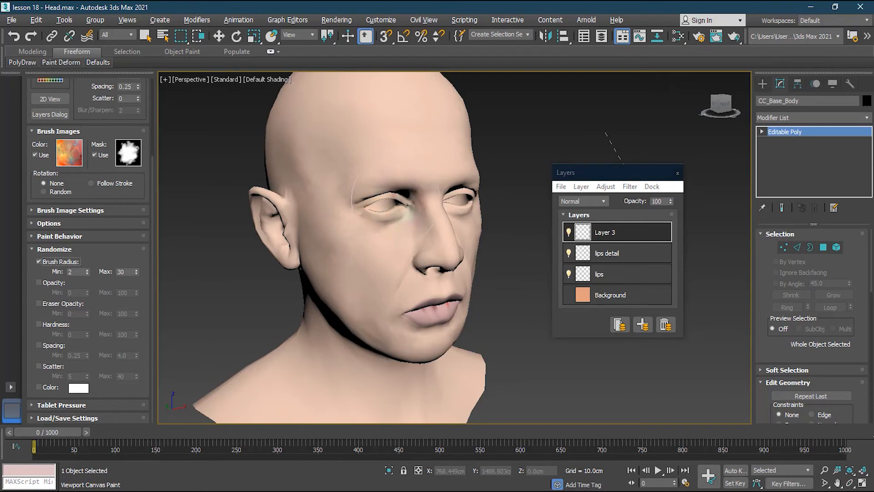
{"action": "left_click_drag", "start_coordinate": [380, 243], "coordinate": [366, 261]}
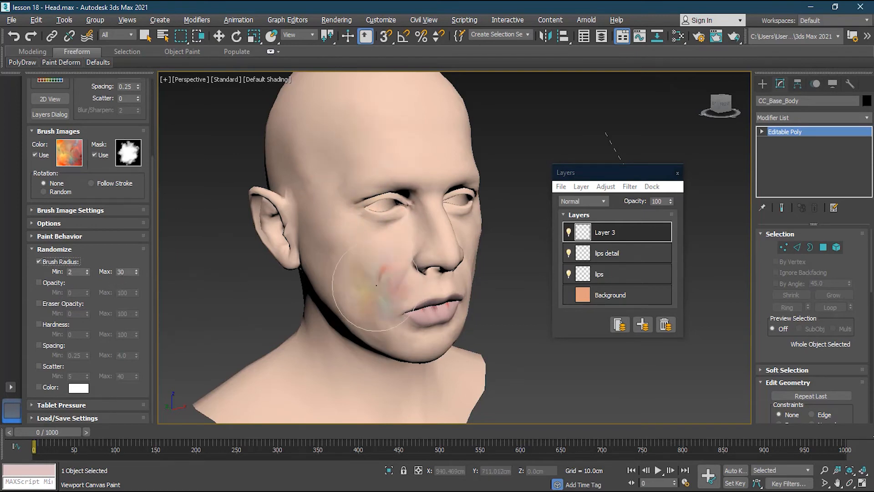
{"action": "mouse_move", "coordinate": [325, 169]}
{"action": "left_mouse_down"}
{"action": "mouse_move", "coordinate": [389, 160]}
{"action": "mouse_move", "coordinate": [340, 209]}
{"action": "mouse_move", "coordinate": [380, 265]}
{"action": "mouse_move", "coordinate": [370, 311]}
{"action": "mouse_move", "coordinate": [392, 236]}
{"action": "mouse_move", "coordinate": [411, 299]}
{"action": "mouse_move", "coordinate": [333, 151]}
{"action": "mouse_move", "coordinate": [309, 287]}
{"action": "mouse_move", "coordinate": [359, 333]}
{"action": "mouse_move", "coordinate": [388, 133]}
{"action": "left_mouse_up"}
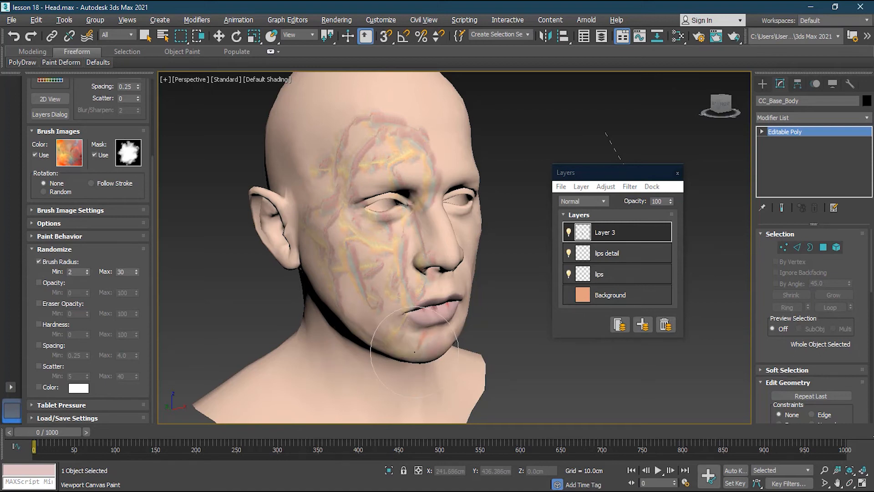
{"action": "key", "text": "ctrl+z"}
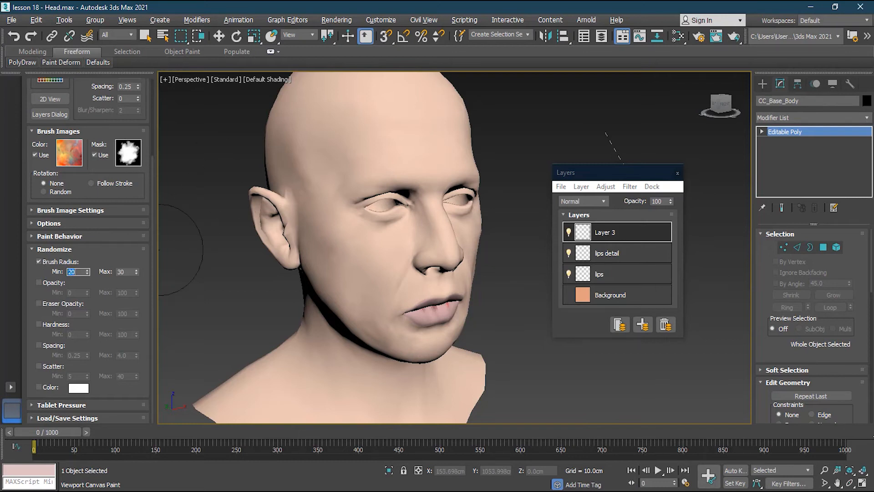
{"action": "mouse_move", "coordinate": [346, 178]}
{"action": "left_mouse_down"}
{"action": "mouse_move", "coordinate": [401, 159]}
{"action": "mouse_move", "coordinate": [355, 218]}
{"action": "mouse_move", "coordinate": [398, 285]}
{"action": "mouse_move", "coordinate": [359, 319]}
{"action": "mouse_move", "coordinate": [364, 163]}
{"action": "mouse_move", "coordinate": [338, 242]}
{"action": "left_mouse_up"}
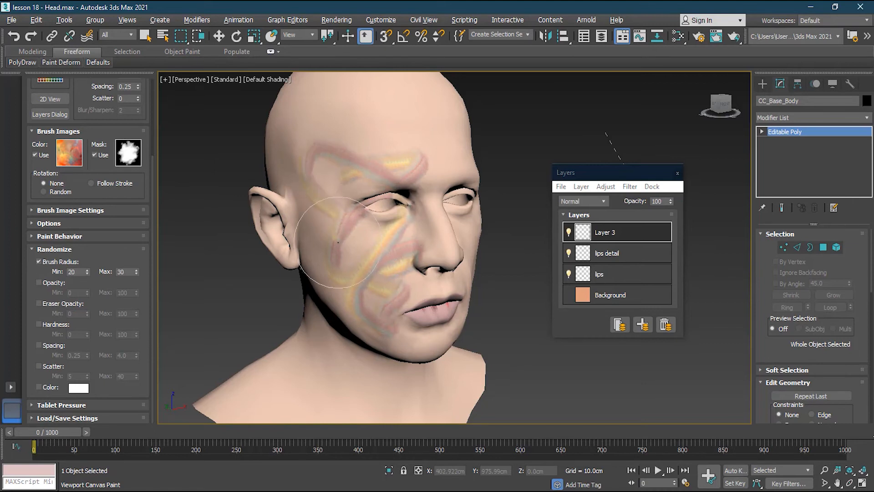
{"action": "key", "text": "ctrl+z"}
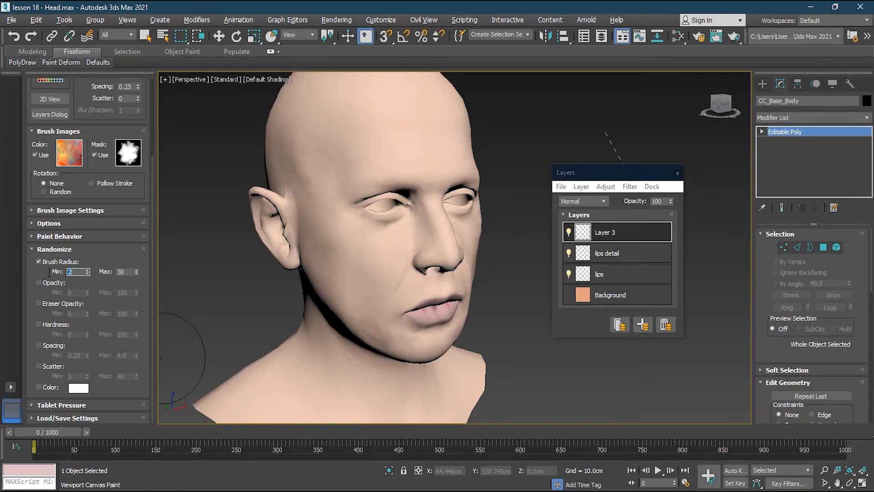
- Randomize only Opacity between 0 and 100, try multicolored strokes over the forehead and cheek, and undo them
{"action": "left_click", "coordinate": [38, 282]}
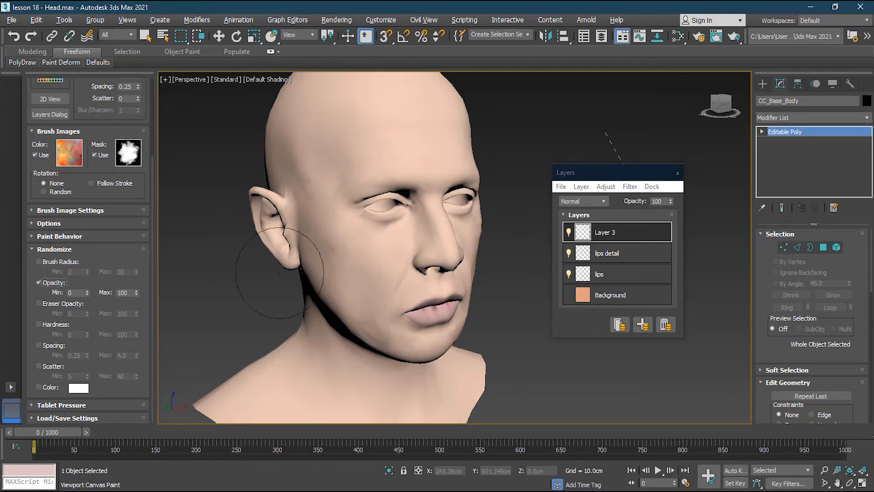
{"action": "left_click", "coordinate": [385, 146]}
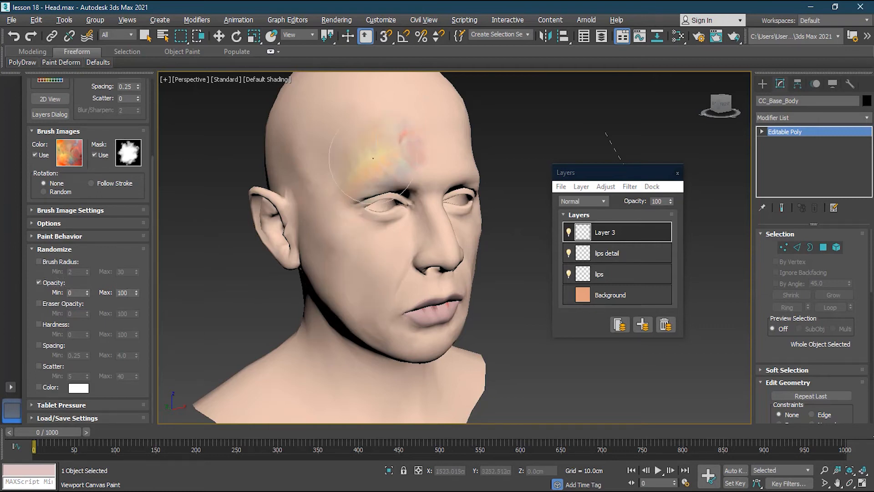
{"action": "mouse_move", "coordinate": [372, 158]}
{"action": "left_mouse_down"}
{"action": "mouse_move", "coordinate": [296, 177]}
{"action": "mouse_move", "coordinate": [364, 255]}
{"action": "mouse_move", "coordinate": [328, 294]}
{"action": "mouse_move", "coordinate": [376, 325]}
{"action": "mouse_move", "coordinate": [401, 282]}
{"action": "mouse_move", "coordinate": [319, 218]}
{"action": "mouse_move", "coordinate": [414, 191]}
{"action": "mouse_move", "coordinate": [406, 274]}
{"action": "mouse_move", "coordinate": [310, 132]}
{"action": "mouse_move", "coordinate": [401, 123]}
{"action": "mouse_move", "coordinate": [455, 309]}
{"action": "mouse_move", "coordinate": [354, 171]}
{"action": "left_mouse_up"}
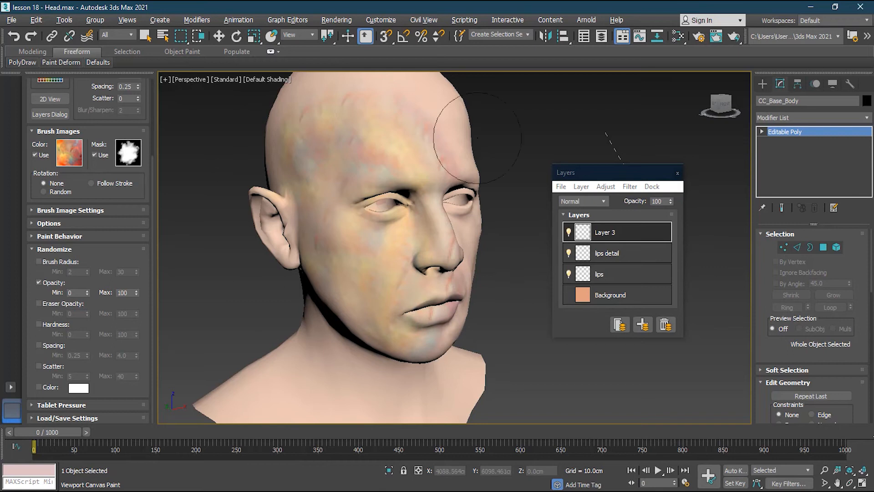
{"action": "key", "text": "ctrl+z"}
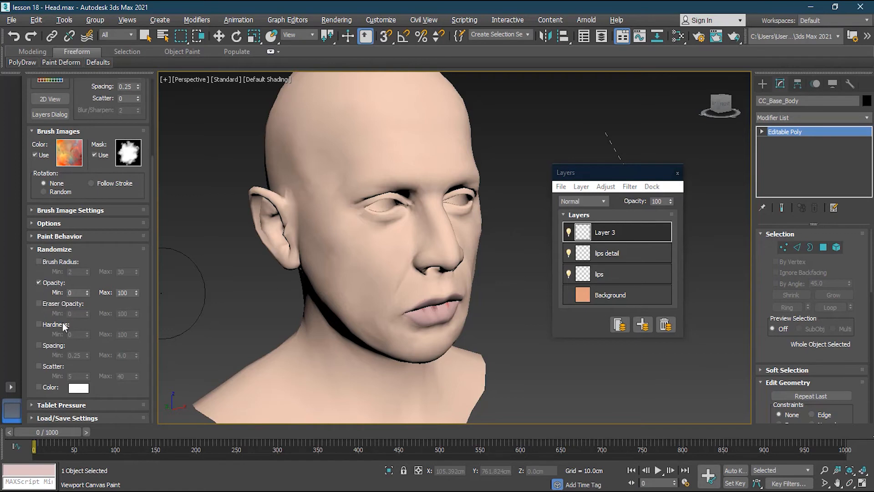
- Randomize Hardness between 0 and 100 instead of Opacity, try multicolored strokes over the whole face, and undo them
{"action": "left_click", "coordinate": [47, 283]}
{"action": "left_click", "coordinate": [59, 325]}
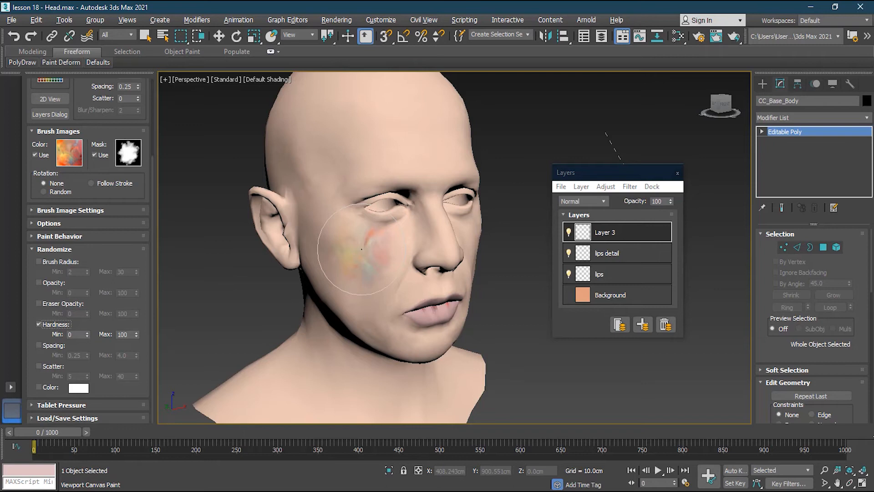
{"action": "mouse_move", "coordinate": [361, 248]}
{"action": "left_mouse_down"}
{"action": "mouse_move", "coordinate": [378, 260]}
{"action": "mouse_move", "coordinate": [346, 191]}
{"action": "mouse_move", "coordinate": [378, 132]}
{"action": "mouse_move", "coordinate": [361, 123]}
{"action": "mouse_move", "coordinate": [487, 146]}
{"action": "mouse_move", "coordinate": [437, 278]}
{"action": "mouse_move", "coordinate": [368, 314]}
{"action": "mouse_move", "coordinate": [384, 336]}
{"action": "mouse_move", "coordinate": [410, 300]}
{"action": "mouse_move", "coordinate": [319, 228]}
{"action": "mouse_move", "coordinate": [309, 205]}
{"action": "left_mouse_up"}
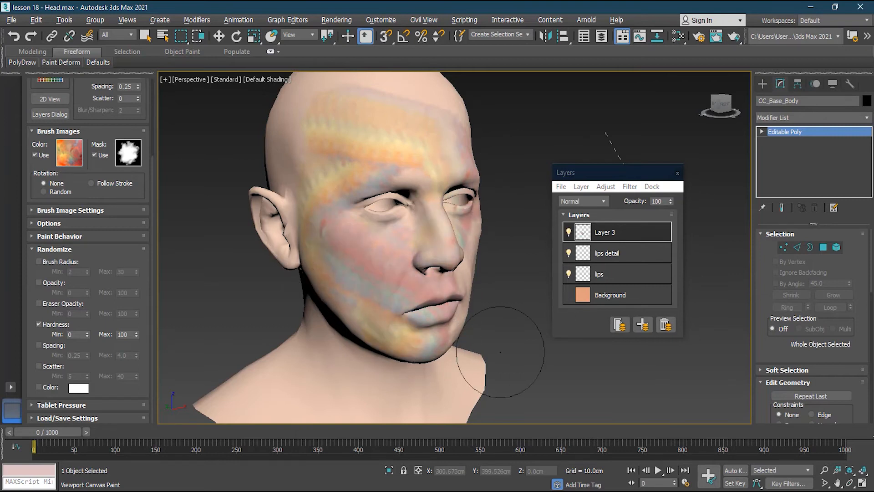
{"action": "key", "text": "ctrl+z"}
- Randomize Spacing between 0.25 and 4.0 instead of Hardness, try several strokes over the face and undo them
{"action": "left_click", "coordinate": [50, 326]}
{"action": "left_click", "coordinate": [46, 345]}
{"action": "left_click", "coordinate": [399, 274]}
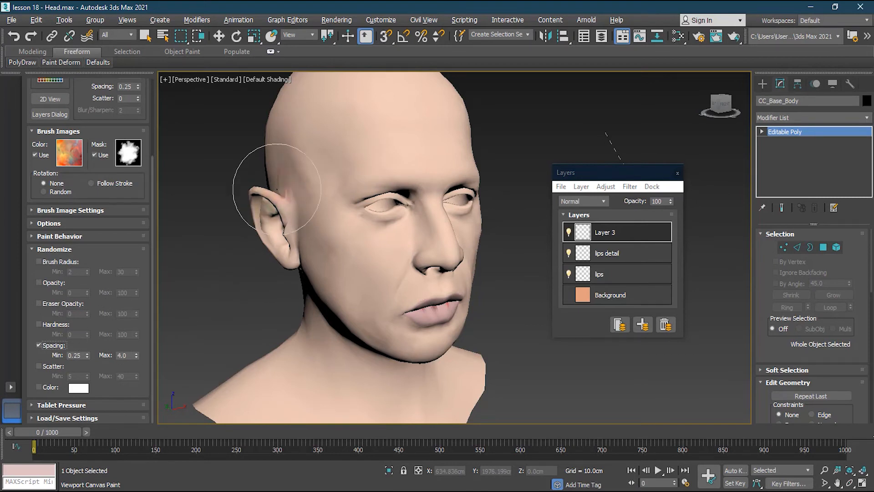
{"action": "left_click_drag", "start_coordinate": [318, 152], "coordinate": [424, 157]}
{"action": "mouse_move", "coordinate": [421, 262]}
{"action": "left_mouse_down"}
{"action": "mouse_move", "coordinate": [300, 287]}
{"action": "mouse_move", "coordinate": [275, 159]}
{"action": "mouse_move", "coordinate": [292, 140]}
{"action": "mouse_move", "coordinate": [314, 214]}
{"action": "mouse_move", "coordinate": [351, 214]}
{"action": "mouse_move", "coordinate": [422, 293]}
{"action": "mouse_move", "coordinate": [355, 324]}
{"action": "mouse_move", "coordinate": [437, 346]}
{"action": "mouse_move", "coordinate": [468, 372]}
{"action": "left_mouse_up"}
{"action": "key", "text": "ctrl+z"}
{"action": "key", "text": "ctrl+z"}
{"action": "key", "text": "ctrl+z"}
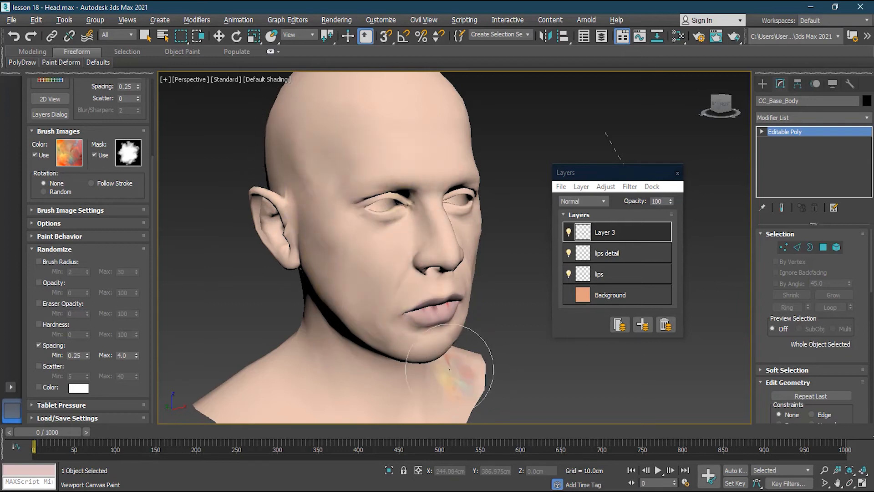
- Randomize Scatter between 5 and 40 instead of Spacing, test multicolored strokes across the head and undo them
{"action": "left_click", "coordinate": [53, 366]}
{"action": "left_click", "coordinate": [400, 231]}
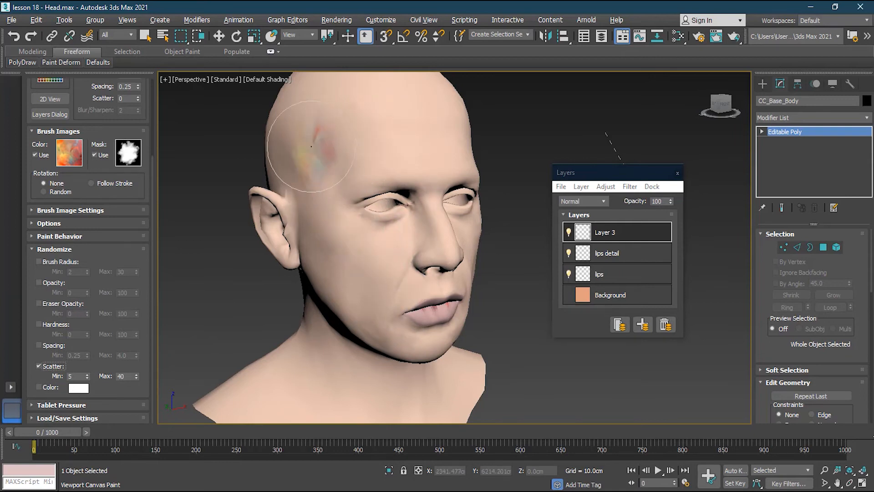
{"action": "mouse_move", "coordinate": [302, 133]}
{"action": "left_mouse_down"}
{"action": "mouse_move", "coordinate": [410, 132]}
{"action": "mouse_move", "coordinate": [423, 182]}
{"action": "mouse_move", "coordinate": [327, 214]}
{"action": "mouse_move", "coordinate": [356, 275]}
{"action": "mouse_move", "coordinate": [409, 273]}
{"action": "mouse_move", "coordinate": [437, 246]}
{"action": "mouse_move", "coordinate": [319, 236]}
{"action": "mouse_move", "coordinate": [315, 249]}
{"action": "mouse_move", "coordinate": [378, 318]}
{"action": "mouse_move", "coordinate": [421, 328]}
{"action": "mouse_move", "coordinate": [465, 273]}
{"action": "mouse_move", "coordinate": [447, 218]}
{"action": "mouse_move", "coordinate": [432, 214]}
{"action": "mouse_move", "coordinate": [410, 173]}
{"action": "mouse_move", "coordinate": [409, 137]}
{"action": "mouse_move", "coordinate": [458, 306]}
{"action": "mouse_move", "coordinate": [482, 294]}
{"action": "left_mouse_up"}
{"action": "key", "text": "ctrl+z"}
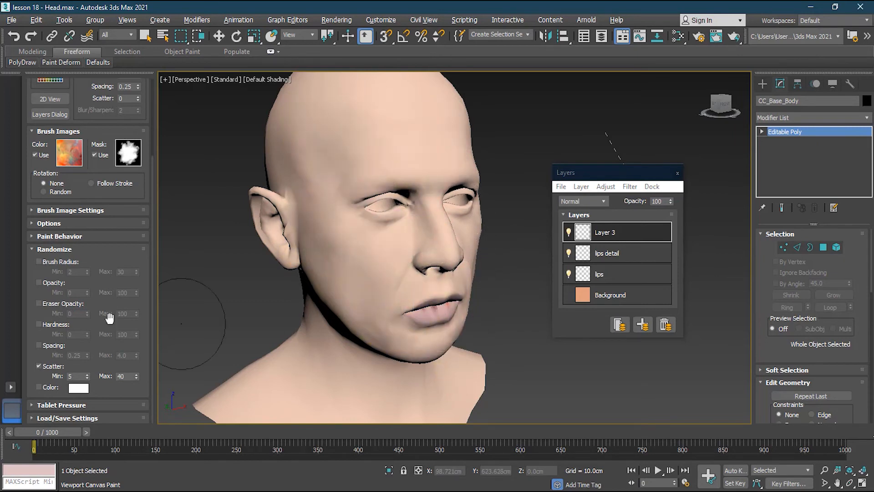
- Add Opacity 0–100 and Brush Radius 2–30 randomization to Scatter, test strokes over the forehead and cheek, and undo them
{"action": "left_click", "coordinate": [57, 282]}
{"action": "left_click", "coordinate": [64, 261]}
{"action": "mouse_move", "coordinate": [387, 146]}
{"action": "left_mouse_down"}
{"action": "mouse_move", "coordinate": [323, 180]}
{"action": "mouse_move", "coordinate": [394, 183]}
{"action": "mouse_move", "coordinate": [319, 136]}
{"action": "mouse_move", "coordinate": [342, 214]}
{"action": "mouse_move", "coordinate": [399, 301]}
{"action": "mouse_move", "coordinate": [360, 269]}
{"action": "mouse_move", "coordinate": [332, 214]}
{"action": "mouse_move", "coordinate": [373, 182]}
{"action": "mouse_move", "coordinate": [324, 244]}
{"action": "mouse_move", "coordinate": [296, 160]}
{"action": "mouse_move", "coordinate": [326, 236]}
{"action": "mouse_move", "coordinate": [362, 294]}
{"action": "mouse_move", "coordinate": [412, 329]}
{"action": "mouse_move", "coordinate": [440, 230]}
{"action": "mouse_move", "coordinate": [421, 284]}
{"action": "mouse_move", "coordinate": [424, 237]}
{"action": "mouse_move", "coordinate": [386, 110]}
{"action": "left_mouse_up"}
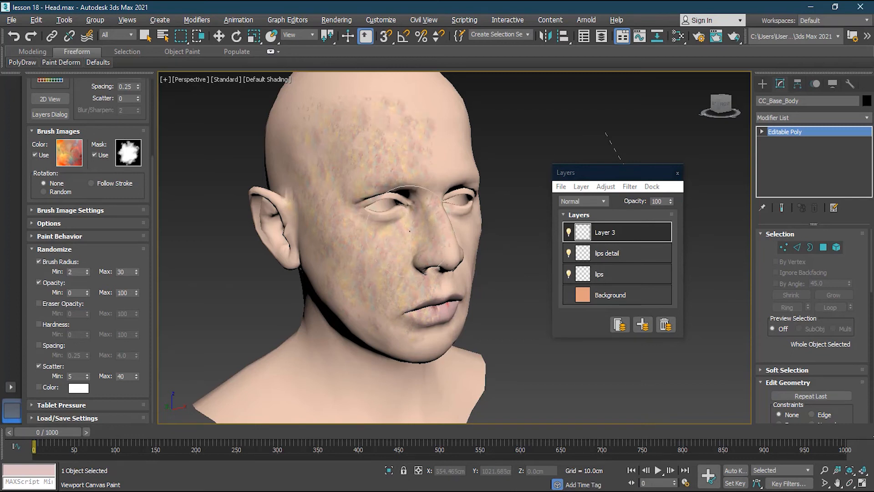
{"action": "key", "text": "ctrl+z"}
{"action": "left_click_drag", "start_coordinate": [401, 275], "coordinate": [388, 287]}
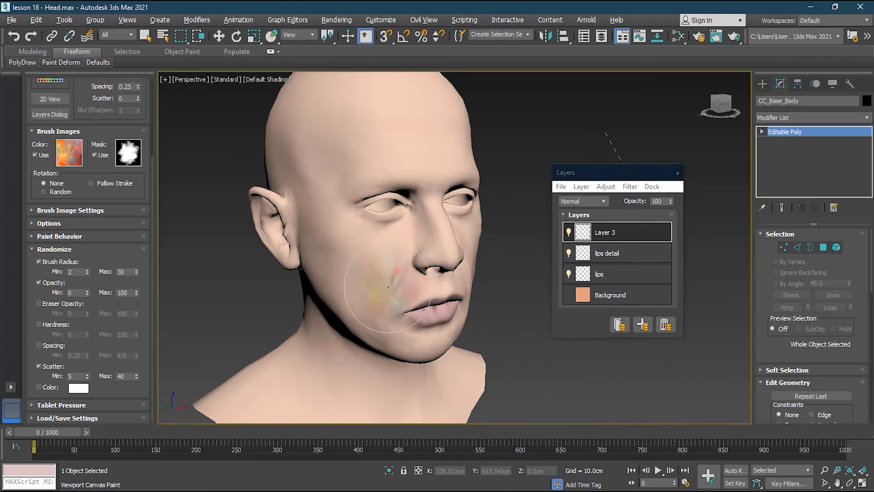
{"action": "key", "text": "ctrl+z"}
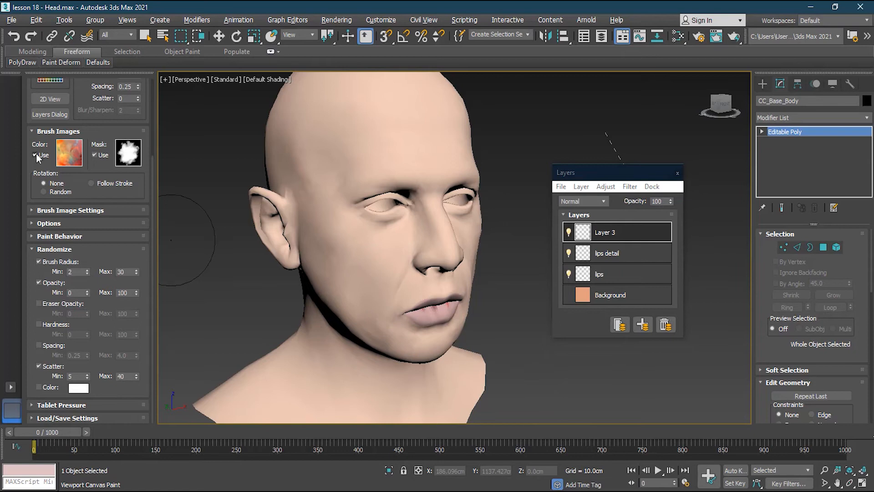
- Stop using the color brush image, enable Color randomization and set its color to dark brown
{"action": "left_click", "coordinate": [36, 154]}
{"action": "left_click", "coordinate": [39, 386]}
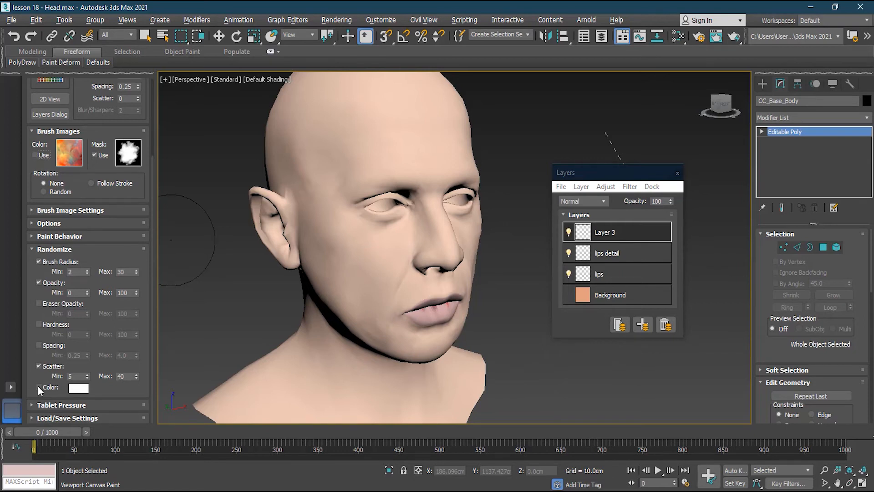
{"action": "left_click", "coordinate": [79, 390]}
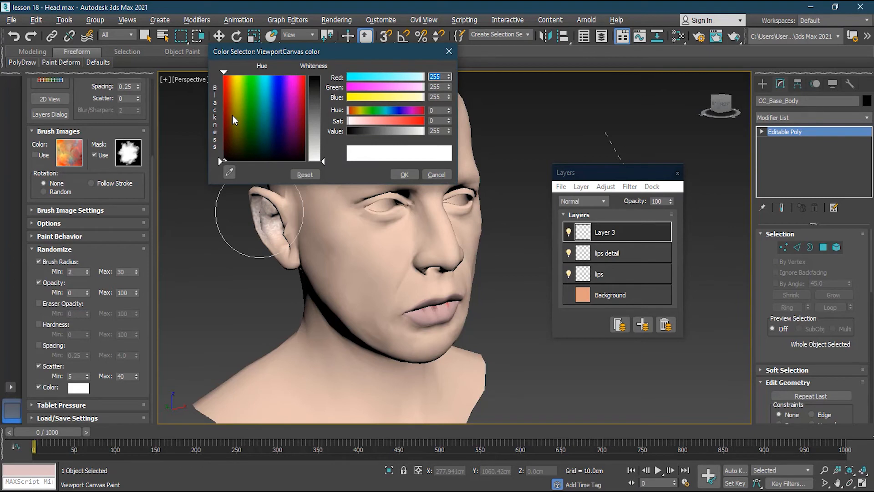
{"action": "left_click", "coordinate": [304, 77]}
{"action": "mouse_move", "coordinate": [323, 161]}
{"action": "left_mouse_down"}
{"action": "mouse_move", "coordinate": [323, 129]}
{"action": "mouse_move", "coordinate": [327, 153]}
{"action": "left_mouse_up"}
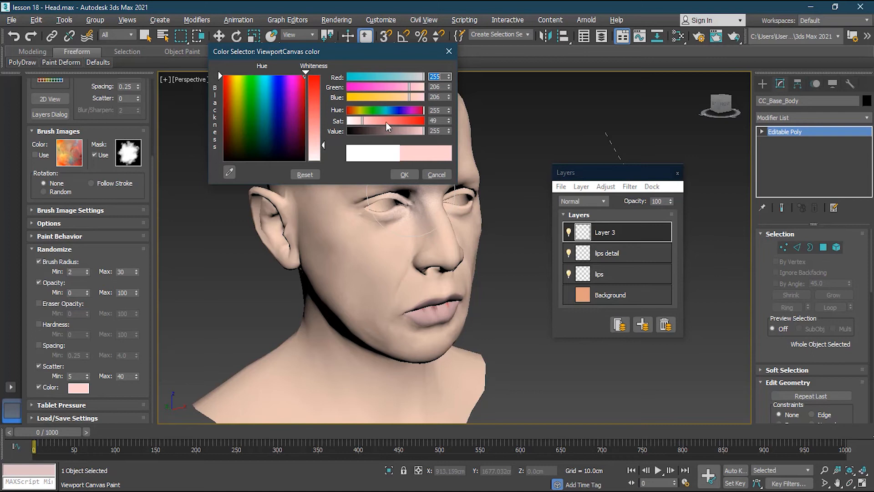
{"action": "left_click_drag", "start_coordinate": [349, 99], "coordinate": [346, 98]}
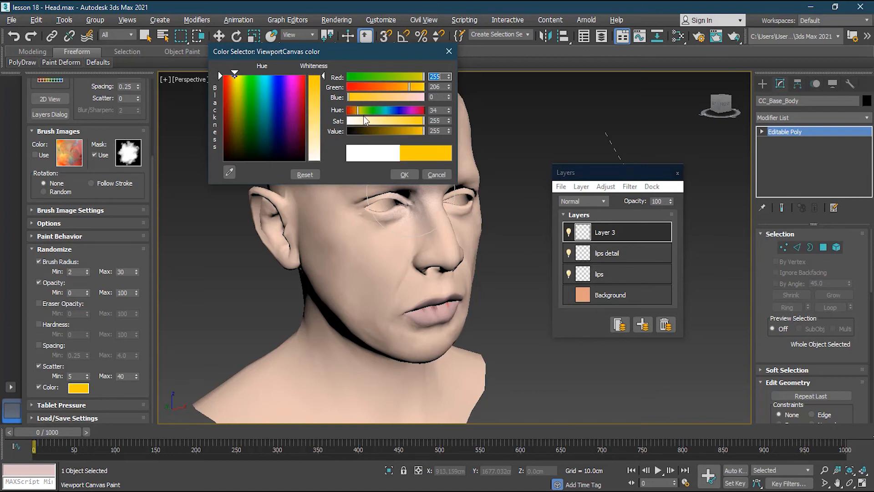
{"action": "left_click_drag", "start_coordinate": [391, 131], "coordinate": [371, 132]}
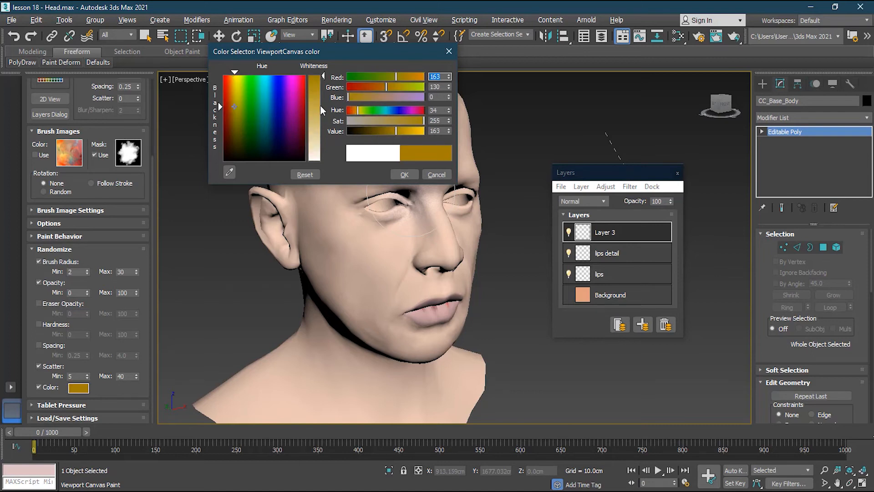
{"action": "left_click_drag", "start_coordinate": [321, 105], "coordinate": [321, 109]}
{"action": "left_click", "coordinate": [377, 130]}
{"action": "left_click_drag", "start_coordinate": [393, 122], "coordinate": [426, 119]}
{"action": "left_click_drag", "start_coordinate": [370, 86], "coordinate": [361, 87]}
{"action": "left_click", "coordinate": [404, 174]}
- Try brown speckled strokes over the cheek and forehead with the randomized brush and undo them
{"action": "mouse_move", "coordinate": [337, 218]}
{"action": "left_mouse_down"}
{"action": "mouse_move", "coordinate": [344, 211]}
{"action": "mouse_move", "coordinate": [327, 201]}
{"action": "mouse_move", "coordinate": [328, 208]}
{"action": "mouse_move", "coordinate": [335, 173]}
{"action": "mouse_move", "coordinate": [328, 200]}
{"action": "mouse_move", "coordinate": [346, 260]}
{"action": "mouse_move", "coordinate": [411, 220]}
{"action": "left_mouse_up"}
{"action": "left_click_drag", "start_coordinate": [387, 266], "coordinate": [382, 305]}
{"action": "mouse_move", "coordinate": [382, 118]}
{"action": "left_mouse_down"}
{"action": "mouse_move", "coordinate": [346, 151]}
{"action": "mouse_move", "coordinate": [385, 156]}
{"action": "mouse_move", "coordinate": [418, 226]}
{"action": "mouse_move", "coordinate": [401, 314]}
{"action": "mouse_move", "coordinate": [365, 291]}
{"action": "mouse_move", "coordinate": [376, 232]}
{"action": "left_mouse_up"}
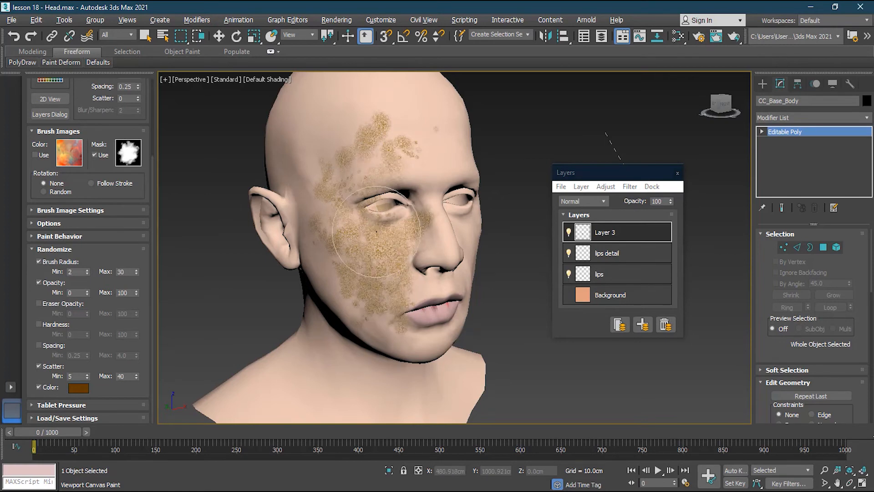
{"action": "key", "text": "ctrl+z"}
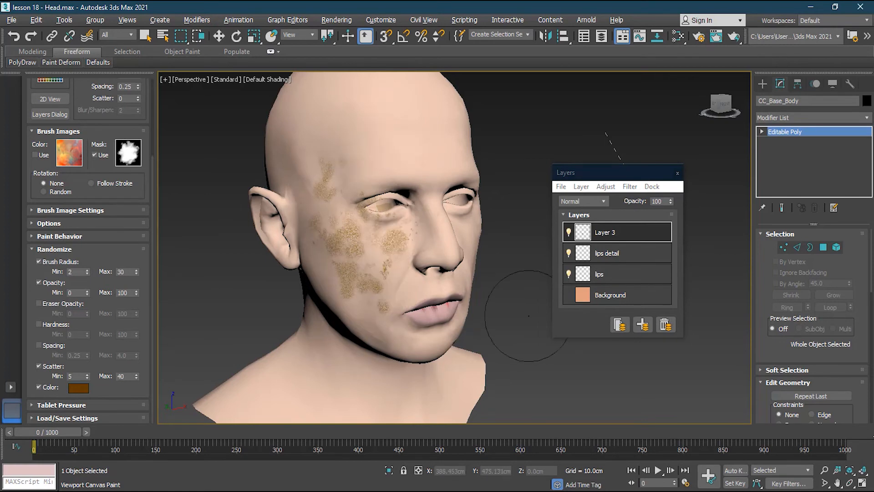
{"action": "key", "text": "ctrl+z"}
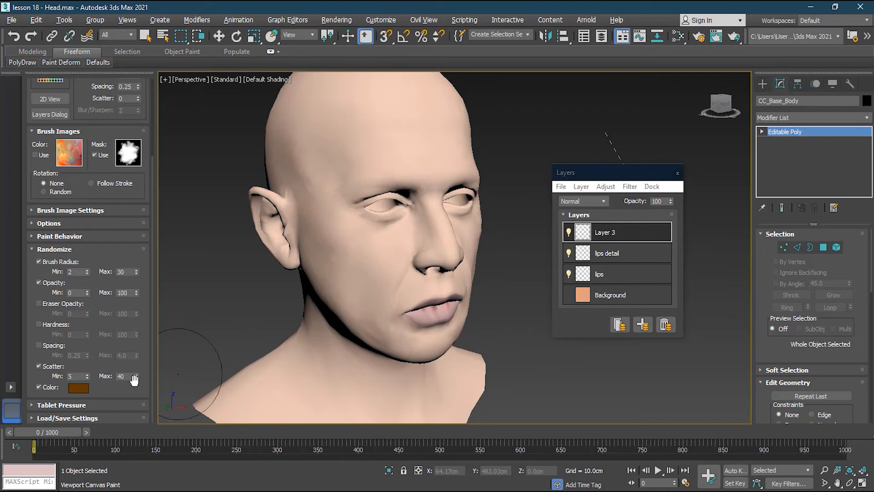
- Also randomize Spacing from 0.25 to 4.0 and Eraser Opacity from 0 to 100, test a cheek stroke and undo it
{"action": "left_click", "coordinate": [56, 348]}
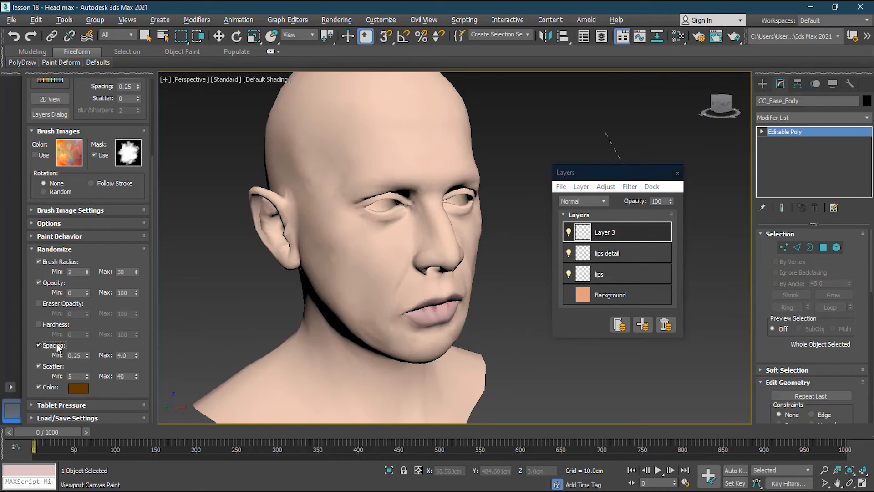
{"action": "left_click", "coordinate": [62, 304]}
{"action": "left_click_drag", "start_coordinate": [364, 234], "coordinate": [385, 216]}
{"action": "key", "text": "ctrl+z"}
- Paint brown speckled patches over the forehead, cheeks, nose, chin and neck with the randomized brush on Layer 3
{"action": "mouse_move", "coordinate": [392, 156]}
{"action": "left_mouse_down"}
{"action": "mouse_move", "coordinate": [348, 193]}
{"action": "mouse_move", "coordinate": [319, 255]}
{"action": "mouse_move", "coordinate": [348, 296]}
{"action": "mouse_move", "coordinate": [387, 319]}
{"action": "mouse_move", "coordinate": [349, 257]}
{"action": "mouse_move", "coordinate": [322, 170]}
{"action": "mouse_move", "coordinate": [380, 142]}
{"action": "mouse_move", "coordinate": [441, 266]}
{"action": "mouse_move", "coordinate": [378, 314]}
{"action": "mouse_move", "coordinate": [448, 260]}
{"action": "mouse_move", "coordinate": [375, 267]}
{"action": "mouse_move", "coordinate": [387, 236]}
{"action": "mouse_move", "coordinate": [298, 152]}
{"action": "mouse_move", "coordinate": [435, 181]}
{"action": "mouse_move", "coordinate": [413, 212]}
{"action": "mouse_move", "coordinate": [417, 267]}
{"action": "mouse_move", "coordinate": [415, 138]}
{"action": "mouse_move", "coordinate": [423, 273]}
{"action": "mouse_move", "coordinate": [428, 253]}
{"action": "mouse_move", "coordinate": [379, 251]}
{"action": "left_mouse_up"}
{"action": "middle_click_drag", "start_coordinate": [380, 252], "coordinate": [405, 296], "text": "alt"}
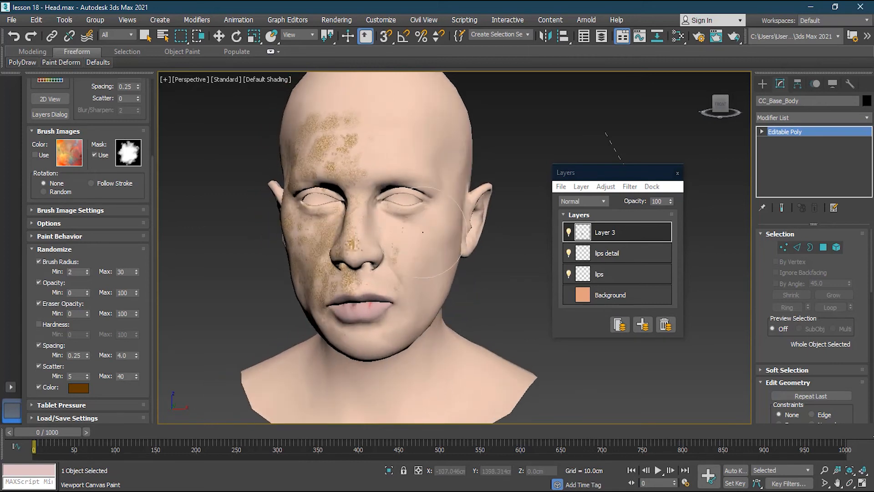
{"action": "mouse_move", "coordinate": [415, 317]}
{"action": "left_mouse_down"}
{"action": "mouse_move", "coordinate": [382, 191]}
{"action": "mouse_move", "coordinate": [396, 141]}
{"action": "mouse_move", "coordinate": [410, 318]}
{"action": "mouse_move", "coordinate": [346, 351]}
{"action": "mouse_move", "coordinate": [339, 328]}
{"action": "mouse_move", "coordinate": [255, 304]}
{"action": "left_mouse_up"}
{"action": "mouse_move", "coordinate": [255, 304]}
{"action": "middle_mouse_down", "text": "alt"}
{"action": "mouse_move", "coordinate": [278, 319]}
{"action": "mouse_move", "coordinate": [302, 364]}
{"action": "middle_mouse_up", "text": "alt"}
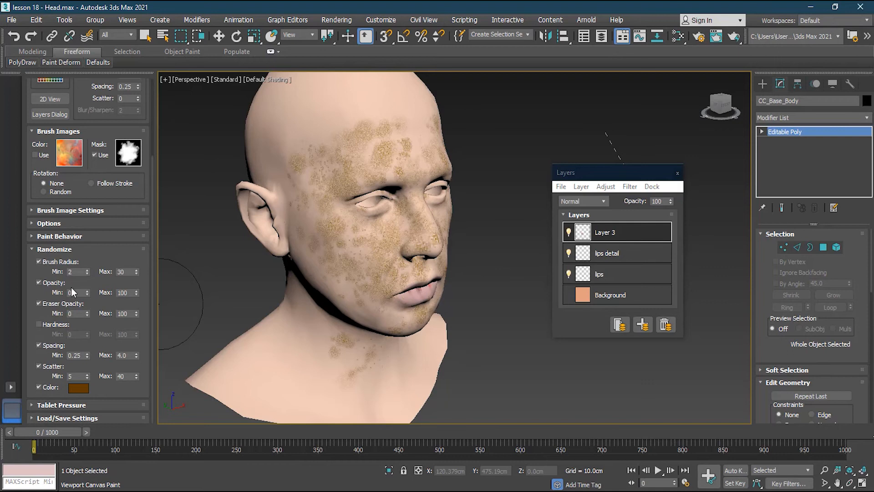
- Turn off every enabled Randomize option and briefly view the Tablet Pressure and Load/Save Settings
{"action": "left_click", "coordinate": [39, 282]}
{"action": "left_click", "coordinate": [39, 303]}
{"action": "left_click", "coordinate": [39, 345]}
{"action": "left_click", "coordinate": [40, 366]}
{"action": "left_click", "coordinate": [39, 387]}
{"action": "left_click", "coordinate": [39, 262]}
{"action": "left_click", "coordinate": [54, 249]}
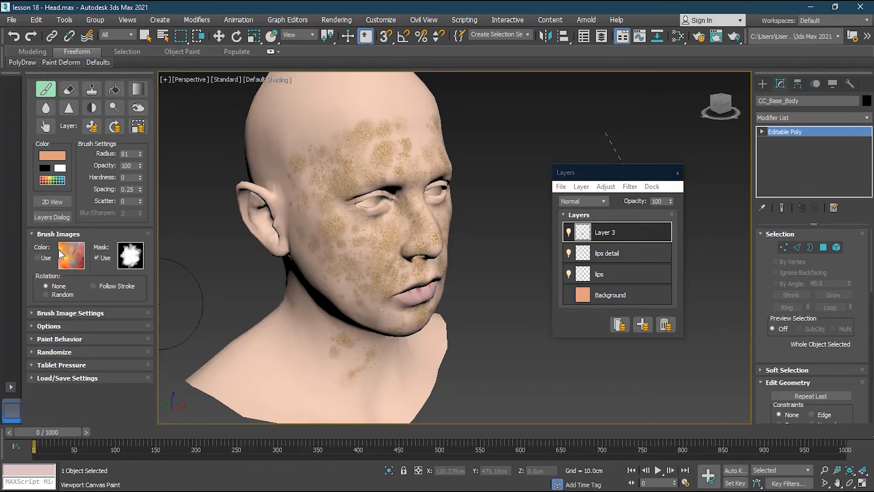
{"action": "left_click", "coordinate": [69, 365]}
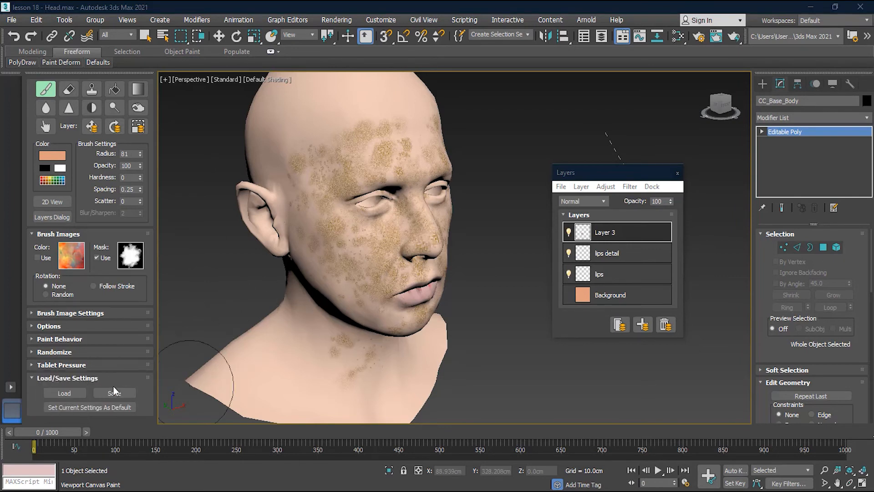
{"action": "left_click", "coordinate": [44, 378]}
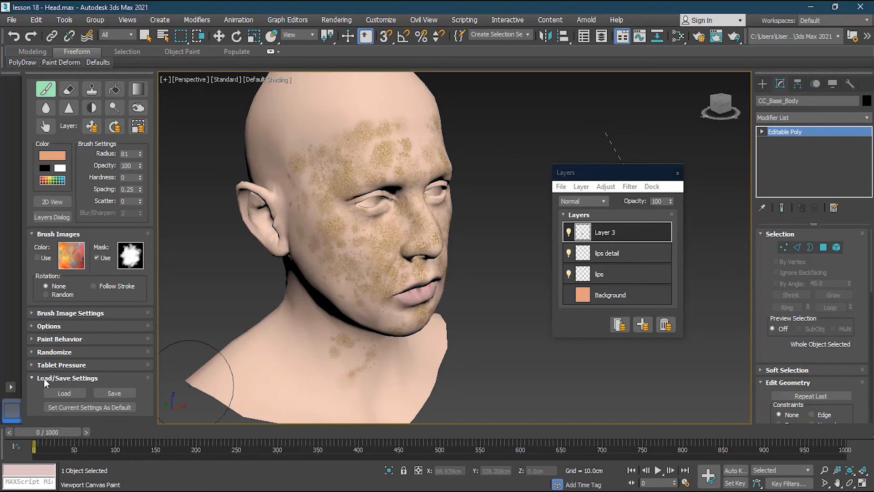
- Try skin-colored strokes over the cheek and nose at 100 brush opacity and undo them
{"action": "mouse_move", "coordinate": [412, 236]}
{"action": "left_mouse_down"}
{"action": "mouse_move", "coordinate": [339, 242]}
{"action": "mouse_move", "coordinate": [346, 273]}
{"action": "mouse_move", "coordinate": [374, 292]}
{"action": "mouse_move", "coordinate": [386, 241]}
{"action": "left_mouse_up"}
{"action": "key", "text": "ctrl+z"}
{"action": "key", "text": "ctrl+z"}
{"action": "left_click", "coordinate": [405, 248]}
{"action": "key", "text": "ctrl+z"}
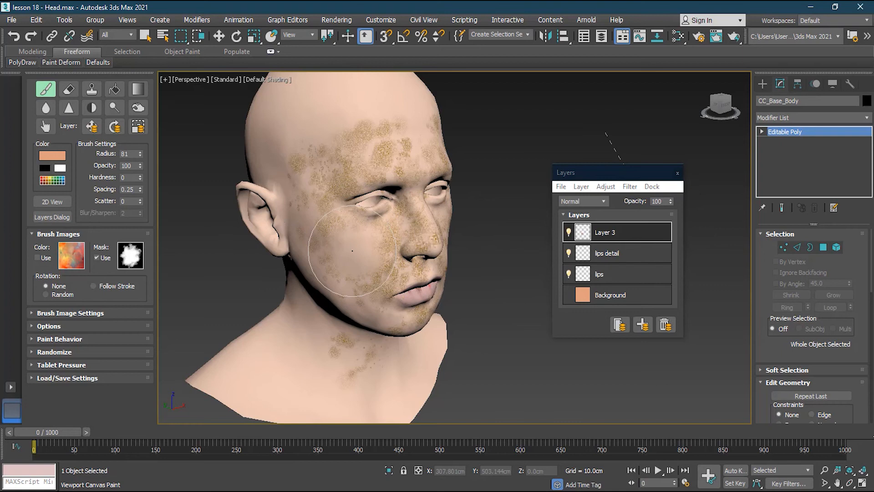
- Lower the brush opacity to 68, try skin-colored strokes over the cheek and forehead, and undo them
{"action": "left_click_drag", "start_coordinate": [352, 251], "coordinate": [351, 254], "text": "ctrl+alt"}
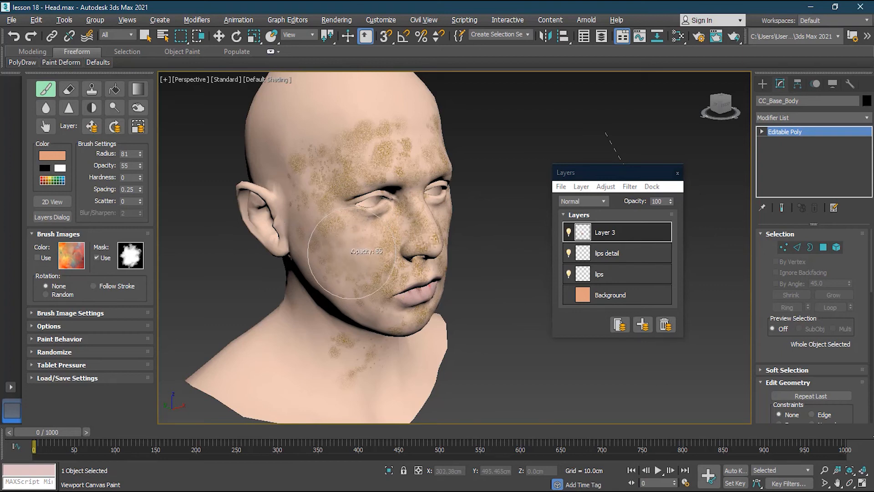
{"action": "mouse_move", "coordinate": [352, 253]}
{"action": "left_mouse_down"}
{"action": "mouse_move", "coordinate": [337, 257]}
{"action": "mouse_move", "coordinate": [343, 269]}
{"action": "mouse_move", "coordinate": [419, 269]}
{"action": "mouse_move", "coordinate": [350, 133]}
{"action": "mouse_move", "coordinate": [319, 173]}
{"action": "left_mouse_up"}
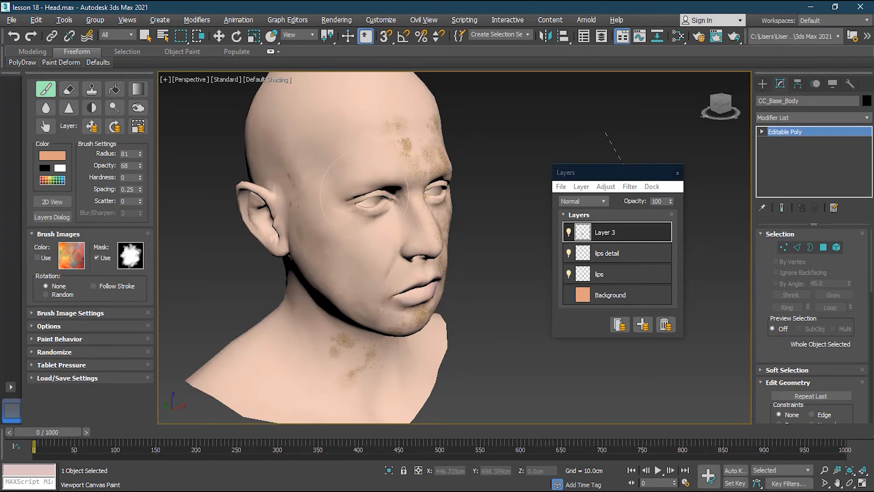
{"action": "key", "text": "ctrl+z"}
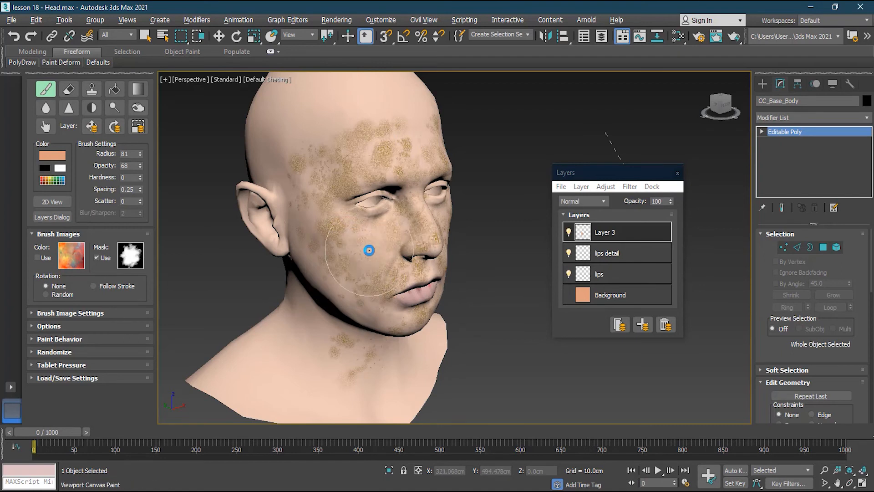
- Cover the brown speckles on one side of the forehead with skin color, then test strokes over the nose and cheek and undo them
{"action": "middle_click_drag", "start_coordinate": [396, 280], "coordinate": [308, 263], "text": "alt"}
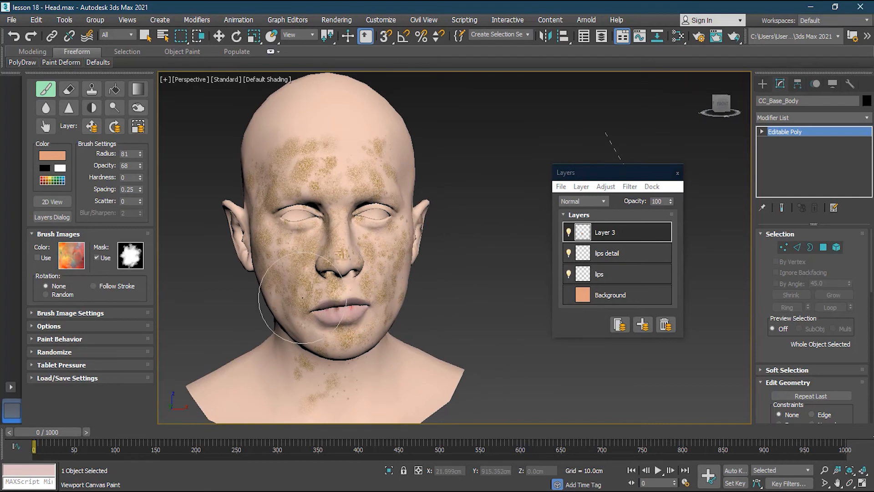
{"action": "mouse_move", "coordinate": [303, 172]}
{"action": "left_mouse_down"}
{"action": "mouse_move", "coordinate": [292, 176]}
{"action": "mouse_move", "coordinate": [288, 166]}
{"action": "left_mouse_up"}
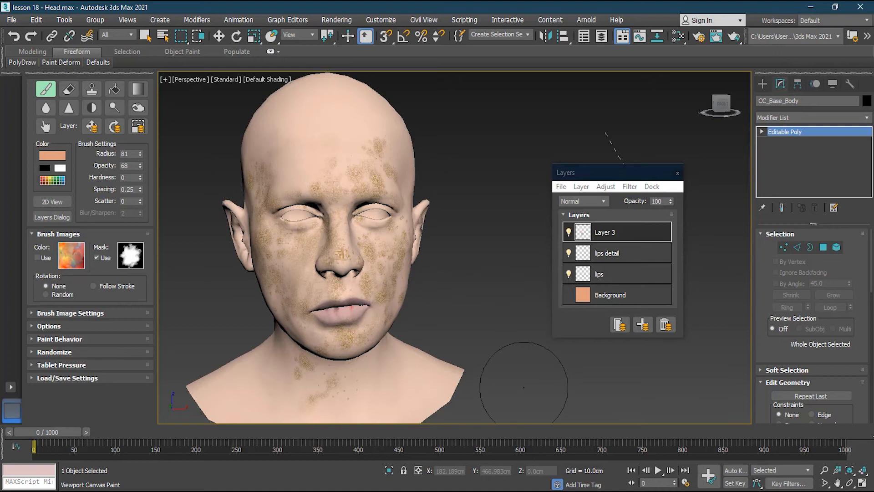
{"action": "left_click", "coordinate": [366, 242]}
{"action": "left_click_drag", "start_coordinate": [341, 248], "coordinate": [349, 240]}
{"action": "key", "text": "ctrl+z"}
- Review the Save Texture Layers choices, return with Continue Painting, and bring up the choices again
{"action": "right_click", "coordinate": [409, 234]}
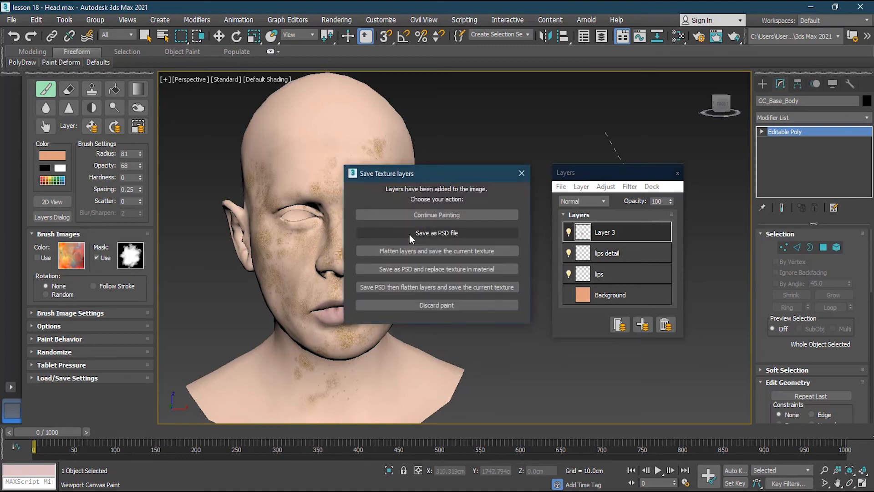
{"action": "left_click", "coordinate": [458, 216]}
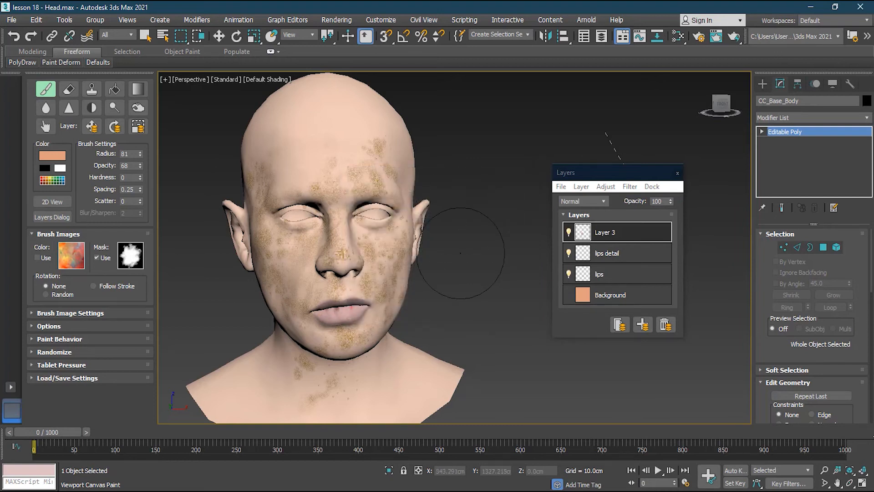
{"action": "right_click", "coordinate": [440, 226]}
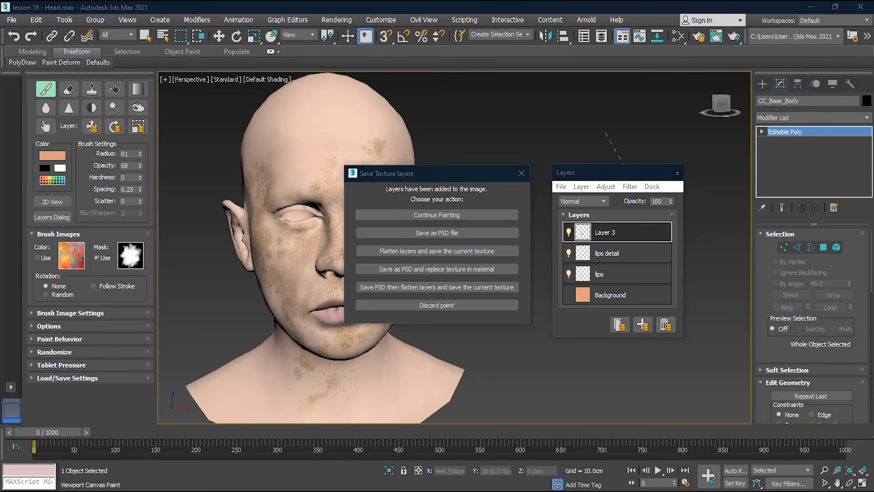
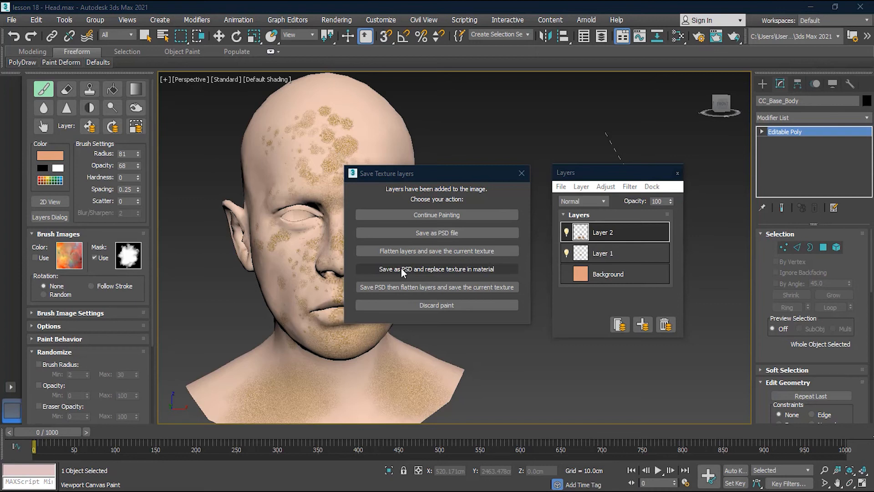
- Save the painted layers as the PSD file MY FILE and replace the texture in the head's material
{"action": "left_click", "coordinate": [436, 270]}
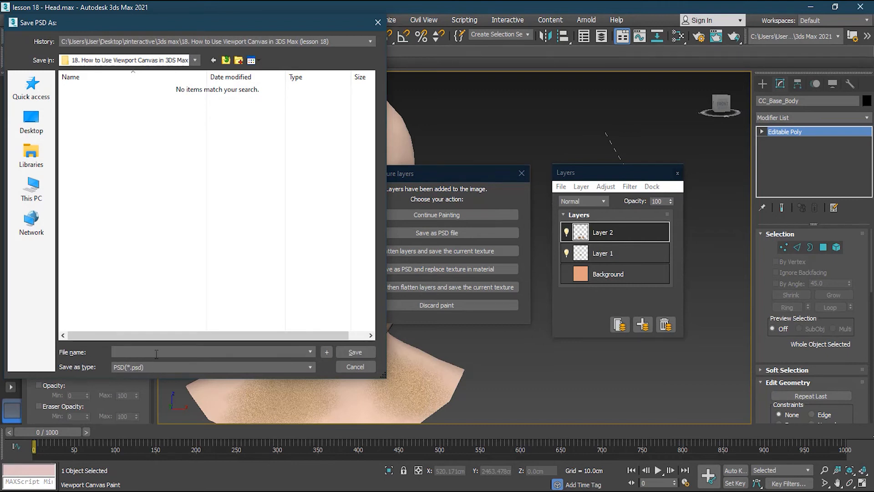
{"action": "type", "text": "MY FILE"}
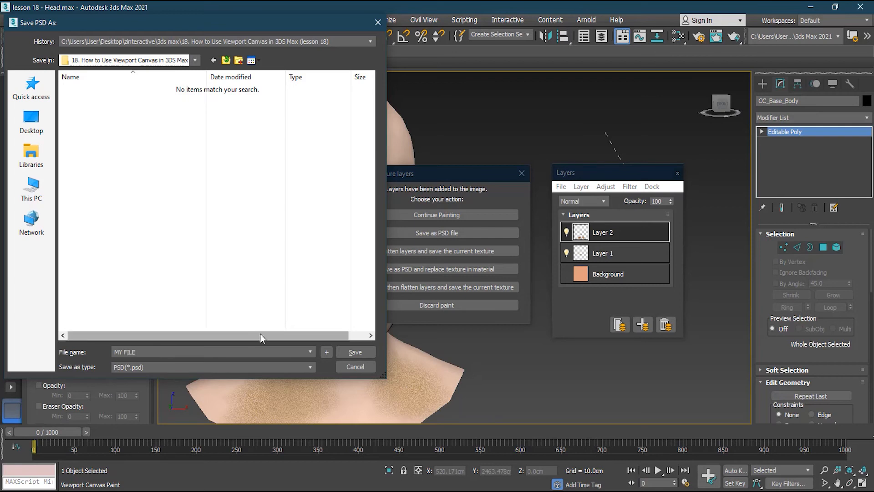
{"action": "left_click", "coordinate": [355, 352]}
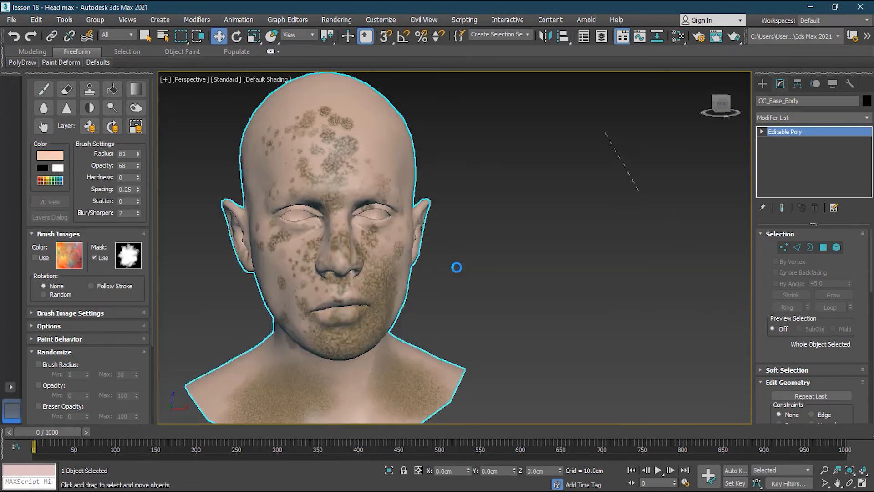
{"action": "left_click", "coordinate": [423, 320]}
{"action": "middle_click_drag", "start_coordinate": [324, 288], "coordinate": [402, 287], "text": "alt"}
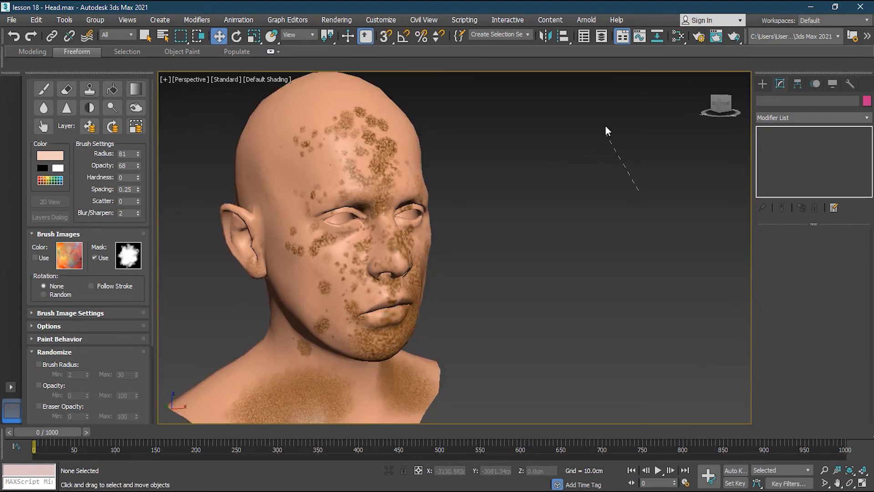
- Load the head's material into the Slate Material Editor and show the parameters of its base color bitmap
{"action": "key", "text": "m"}
{"action": "left_click_drag", "start_coordinate": [313, 80], "coordinate": [668, 68]}
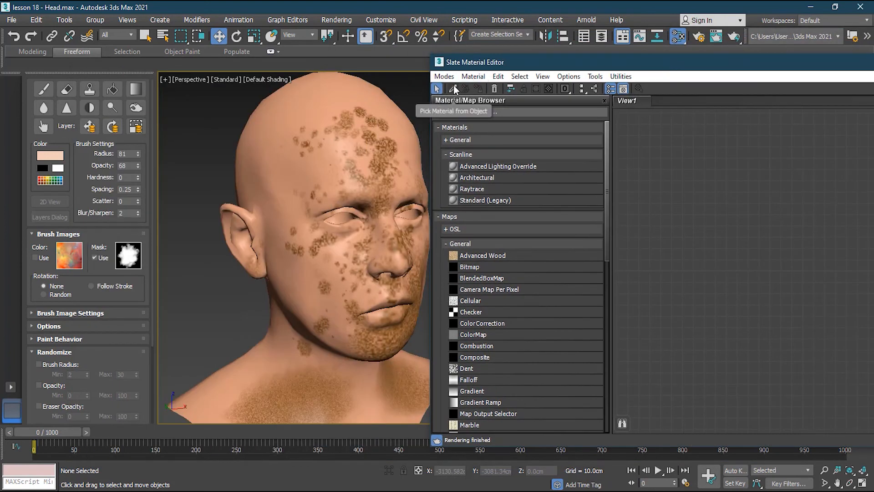
{"action": "left_click", "coordinate": [454, 89]}
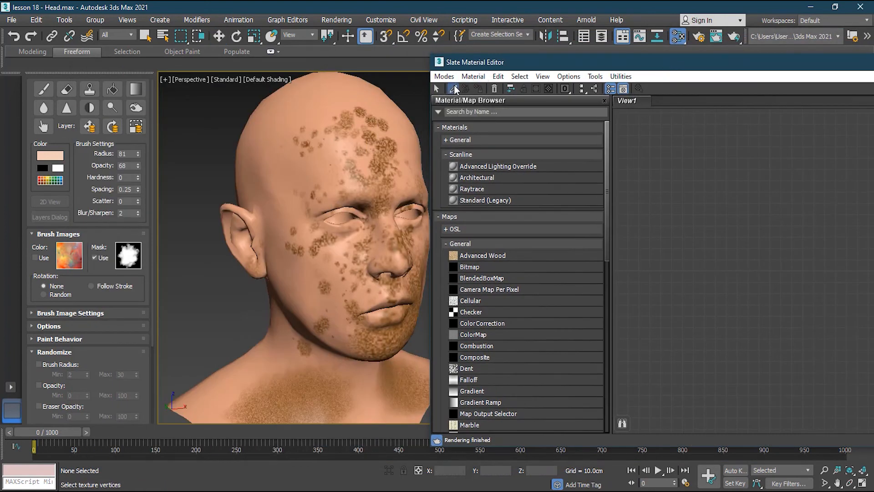
{"action": "left_click", "coordinate": [345, 138]}
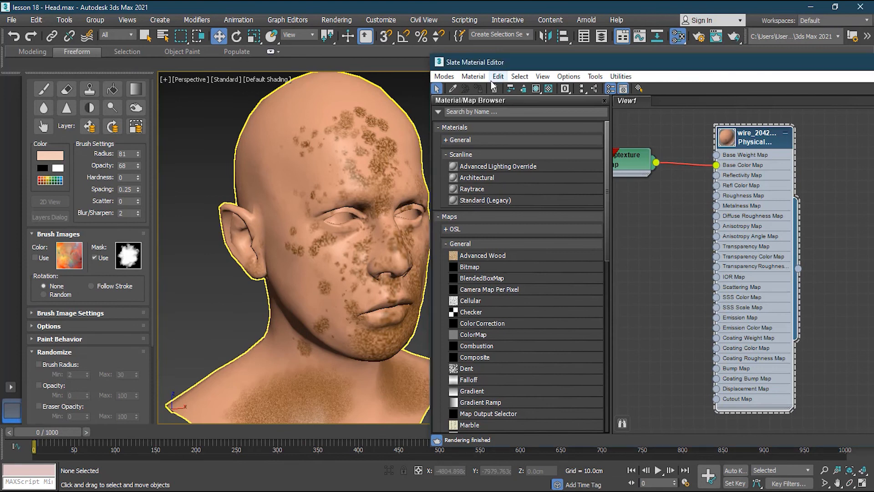
{"action": "left_click_drag", "start_coordinate": [662, 71], "coordinate": [339, 60]}
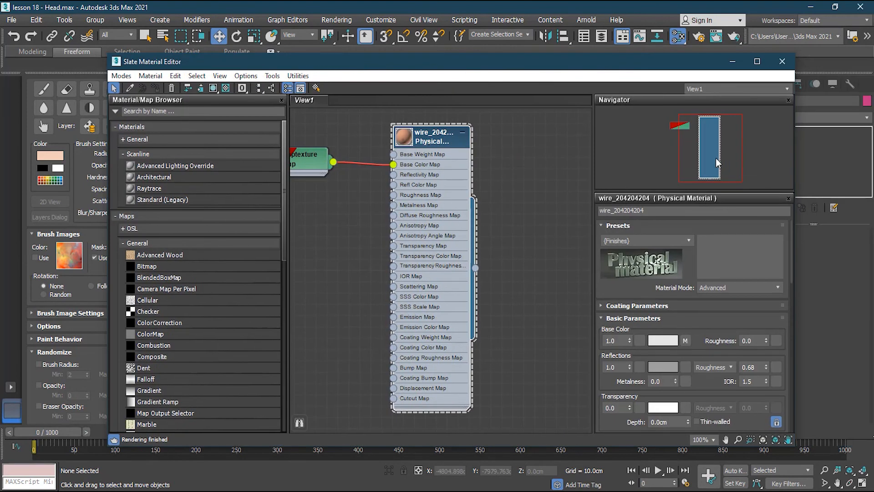
{"action": "left_click_drag", "start_coordinate": [717, 164], "coordinate": [702, 157]}
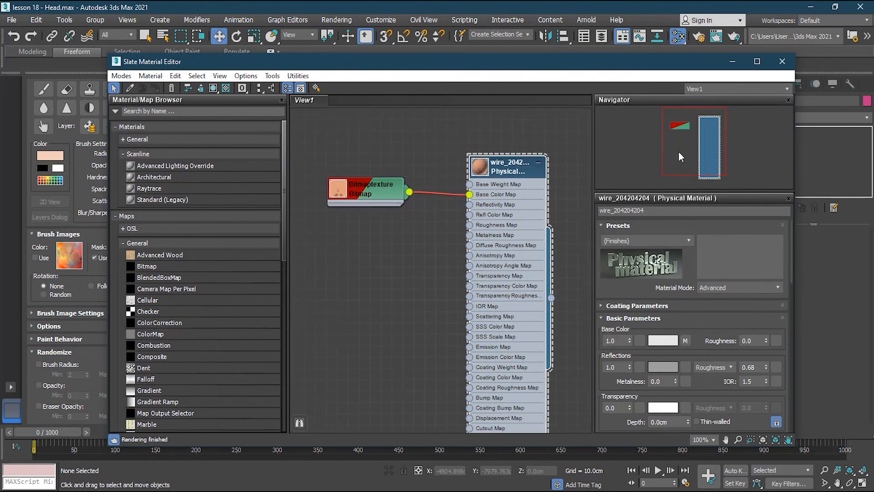
{"action": "double_click", "coordinate": [344, 192]}
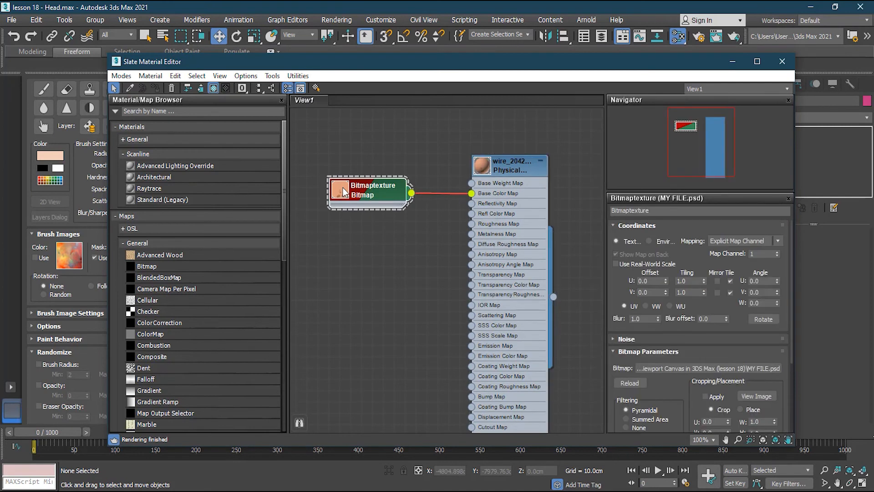
- View the MY FILE.psd texture image in an enlarged preview, then close the preview and the material editor
{"action": "left_click", "coordinate": [754, 397]}
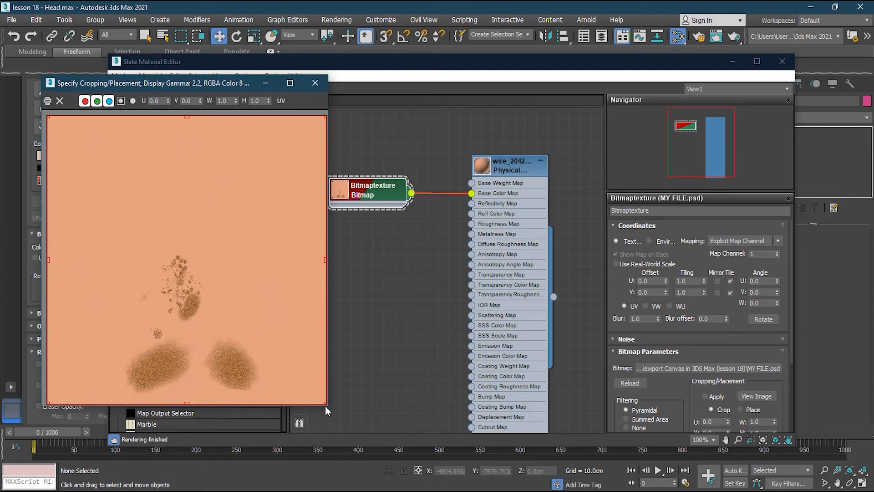
{"action": "left_click_drag", "start_coordinate": [326, 406], "coordinate": [435, 440]}
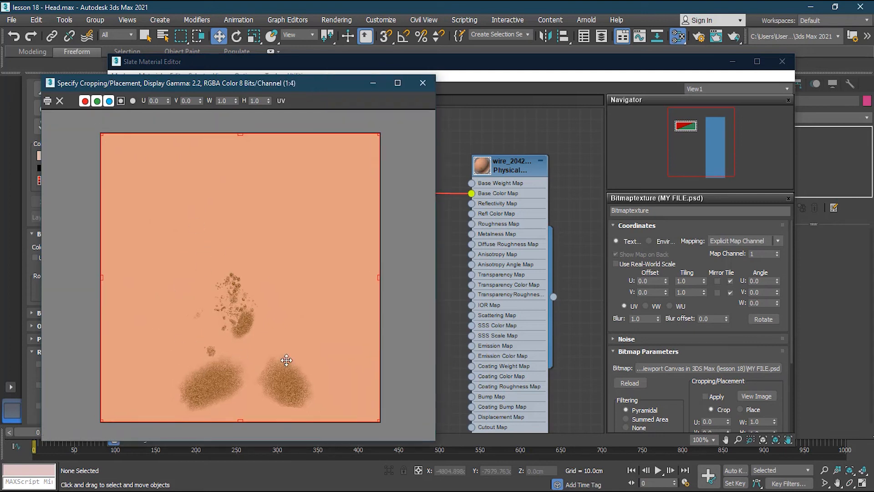
{"action": "left_click", "coordinate": [423, 83]}
{"action": "left_click", "coordinate": [783, 64]}
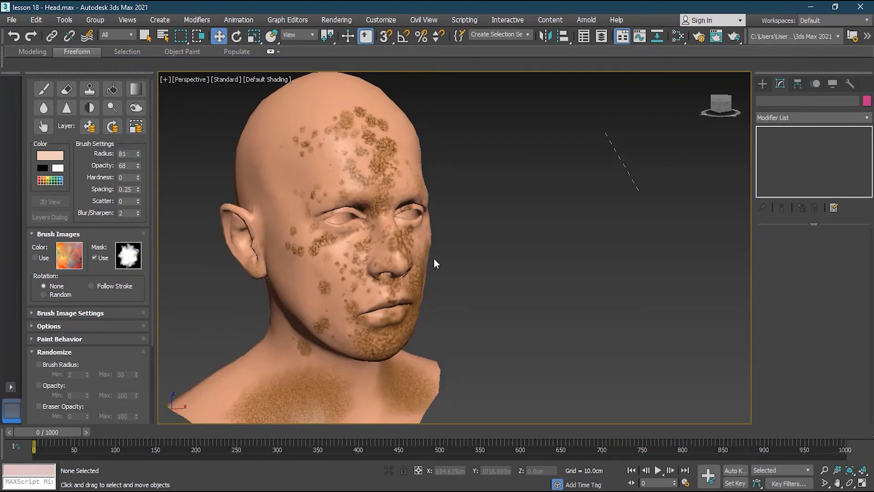
- Resume Viewport Canvas brush painting on the selected head and add a new layer above Layer 2
{"action": "left_click", "coordinate": [44, 89]}
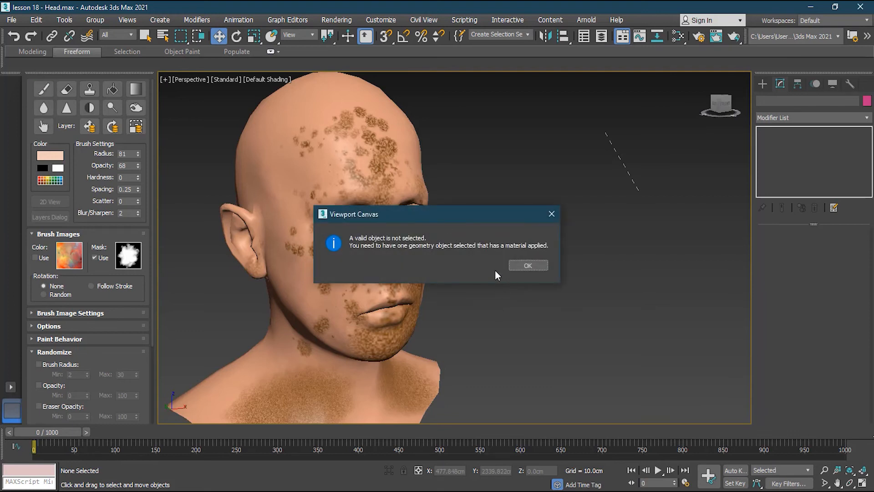
{"action": "left_click", "coordinate": [528, 266]}
{"action": "left_click", "coordinate": [396, 236]}
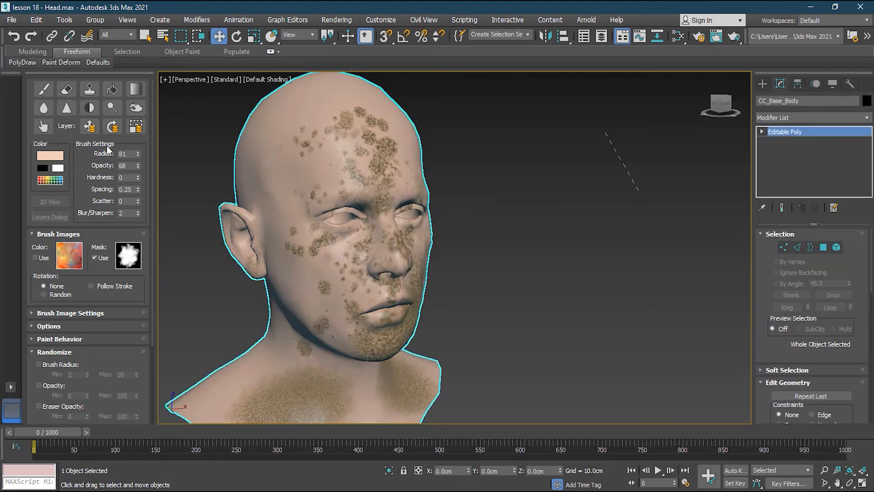
{"action": "left_click", "coordinate": [44, 89]}
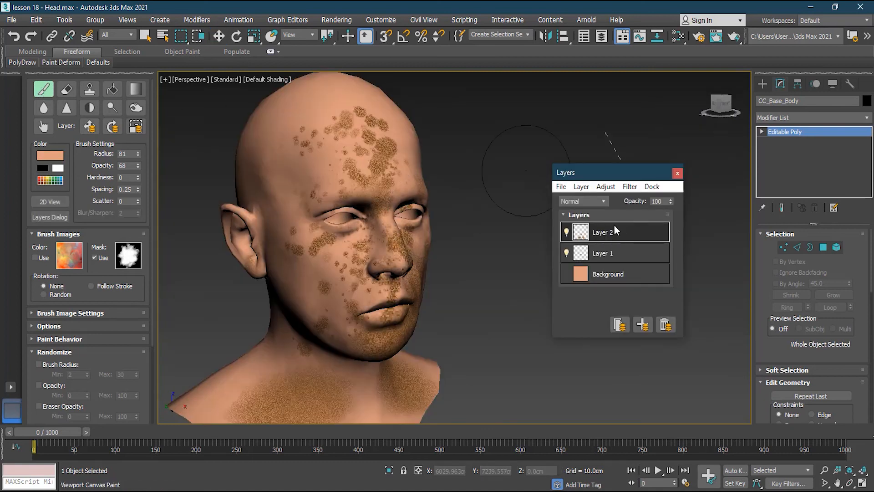
{"action": "mouse_move", "coordinate": [377, 279]}
{"action": "middle_mouse_down", "text": "alt"}
{"action": "mouse_move", "coordinate": [342, 279]}
{"action": "mouse_move", "coordinate": [383, 279]}
{"action": "middle_mouse_up", "text": "alt"}
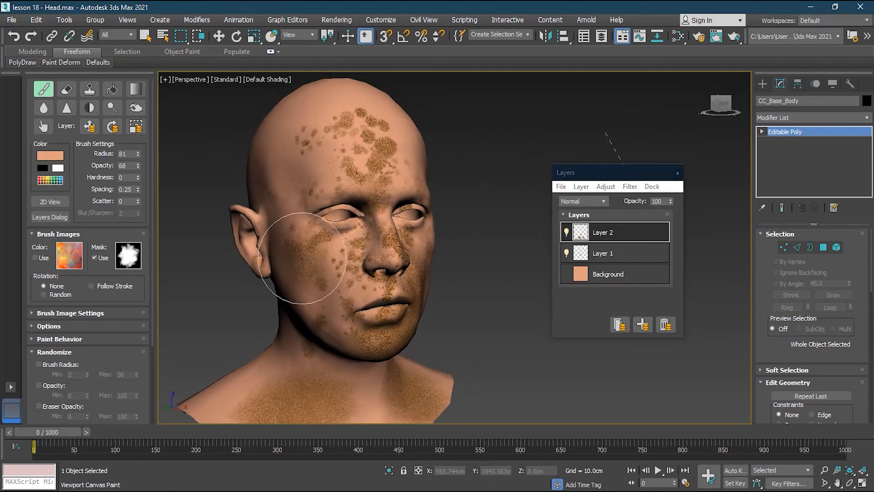
{"action": "left_click", "coordinate": [642, 325]}
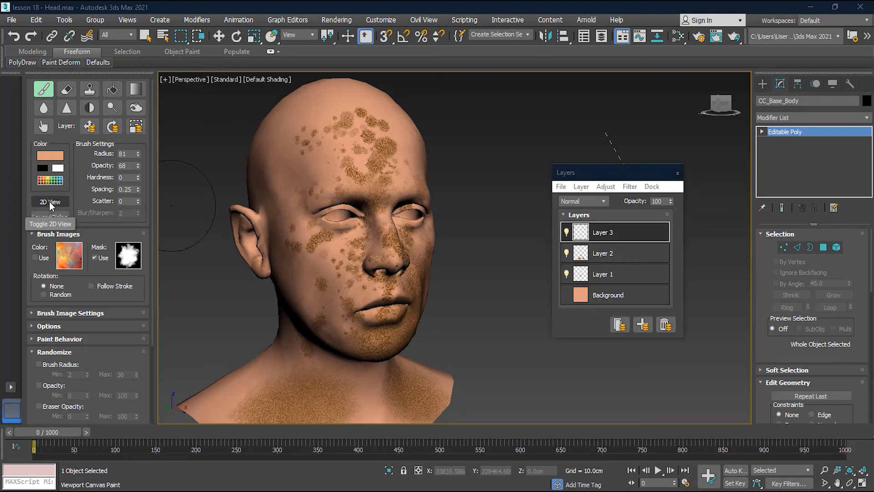
- Open the 2D Paint view, enlarge it beside the head, and frame the facial area of the texture
{"action": "left_click", "coordinate": [49, 202]}
{"action": "left_click_drag", "start_coordinate": [362, 140], "coordinate": [297, 46]}
{"action": "left_click_drag", "start_coordinate": [445, 361], "coordinate": [573, 427]}
{"action": "left_click_drag", "start_coordinate": [386, 51], "coordinate": [658, 51]}
{"action": "mouse_move", "coordinate": [632, 367]}
{"action": "left_mouse_down"}
{"action": "mouse_move", "coordinate": [576, 285]}
{"action": "mouse_move", "coordinate": [576, 313]}
{"action": "mouse_move", "coordinate": [587, 296]}
{"action": "left_mouse_up"}
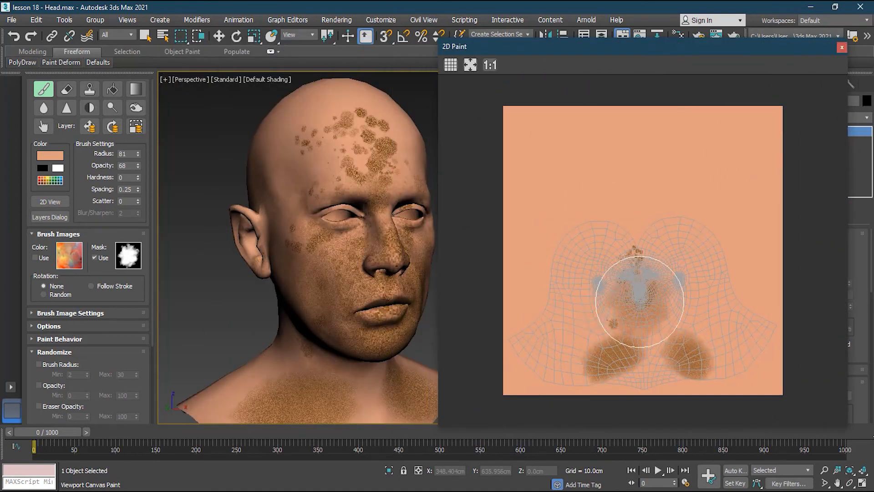
{"action": "scroll", "coordinate": [638, 312], "scroll_direction": "up", "scroll_amount": 3}
{"action": "scroll", "coordinate": [670, 217], "scroll_direction": "up", "scroll_amount": 2}
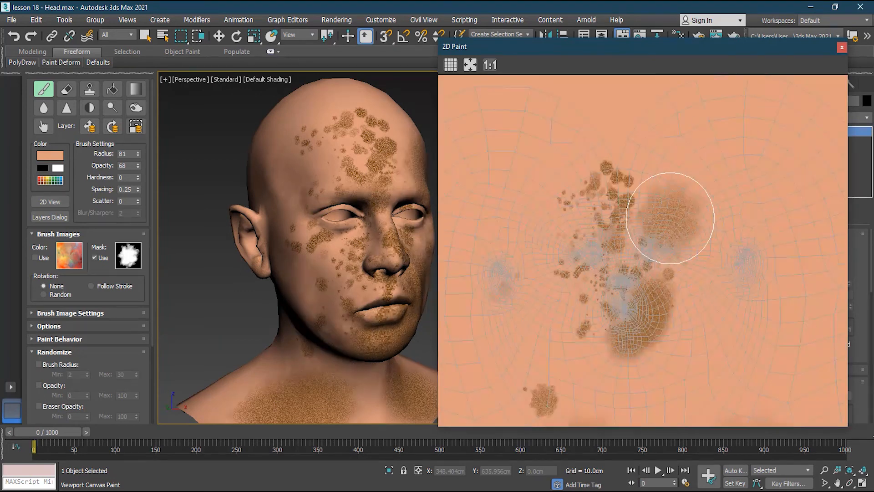
{"action": "scroll", "coordinate": [592, 336], "scroll_direction": "up", "scroll_amount": 5}
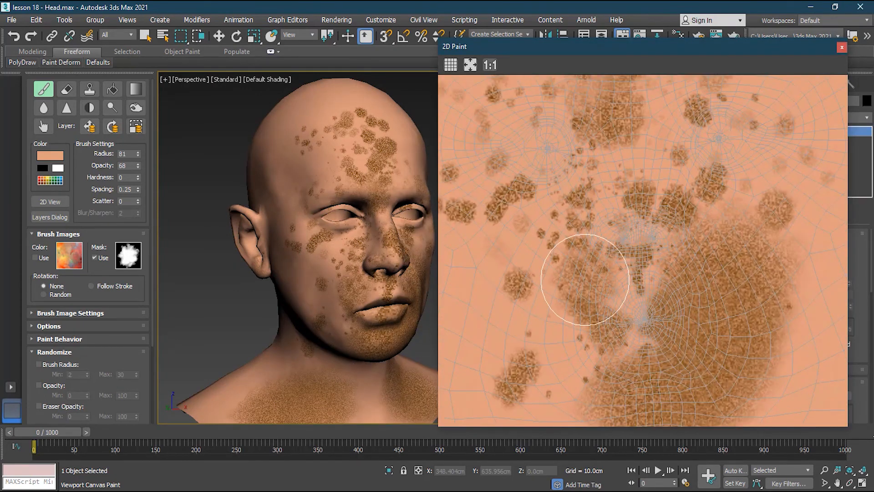
- Reduce the brush radius to 10, collapse the Randomize settings, and enable the color brush image
{"action": "left_click_drag", "start_coordinate": [585, 280], "coordinate": [574, 266], "text": "ctrl+shift"}
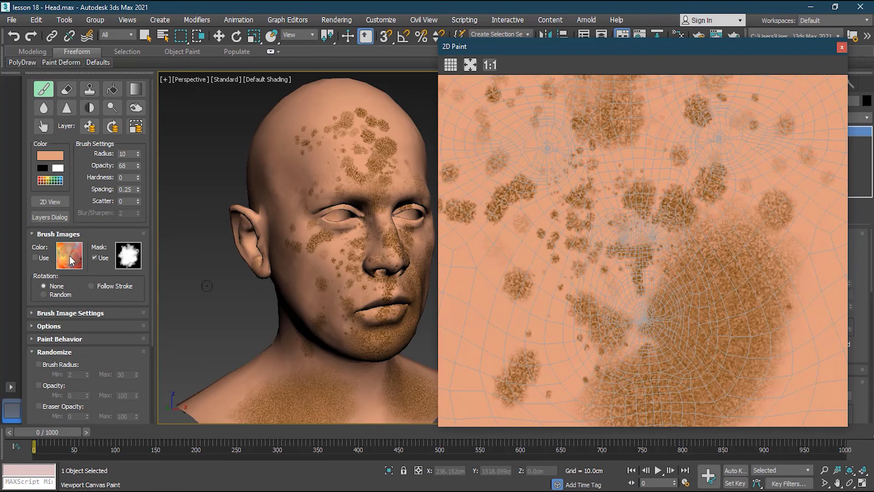
{"action": "scroll", "coordinate": [69, 256], "scroll_direction": "down", "scroll_amount": 3}
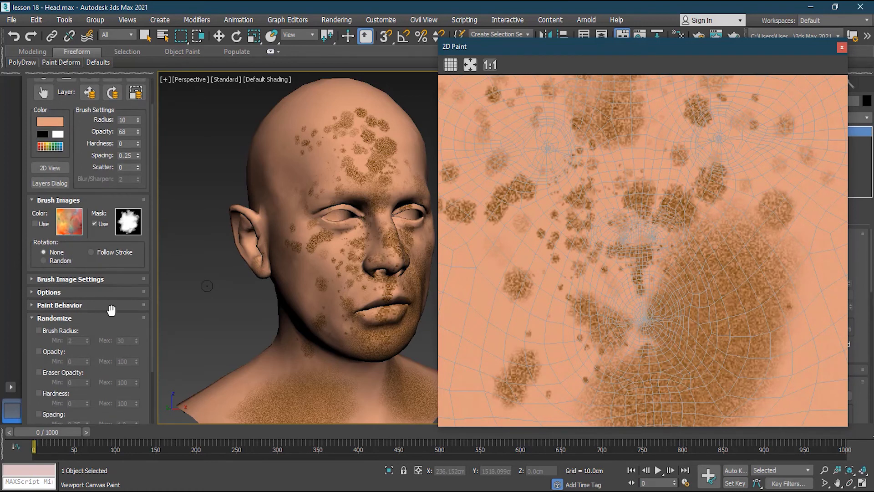
{"action": "scroll", "coordinate": [111, 310], "scroll_direction": "down", "scroll_amount": 5}
{"action": "left_click", "coordinate": [39, 387]}
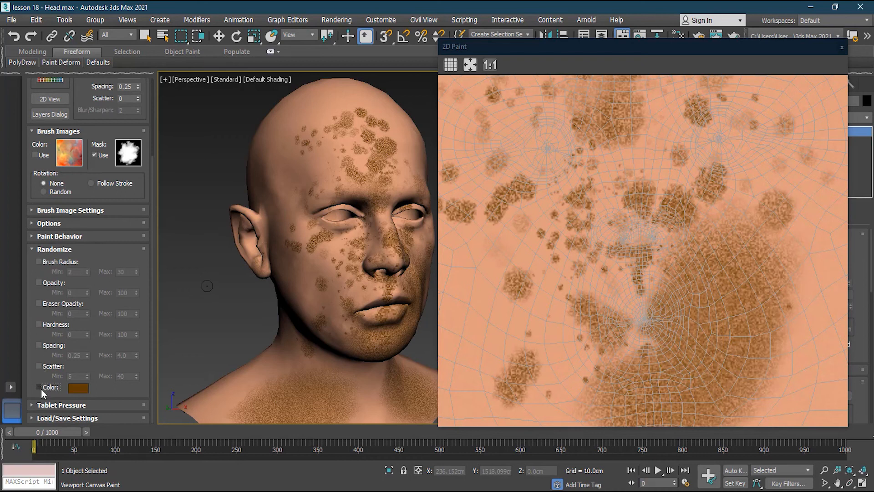
{"action": "left_click", "coordinate": [34, 250]}
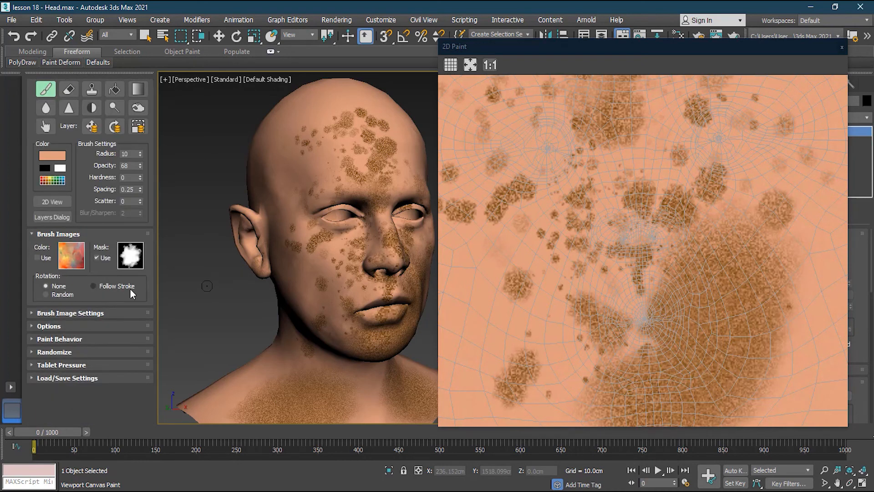
{"action": "left_click", "coordinate": [37, 258]}
- Paint multicolored image strokes over the cheek, mouth, nose and under-eye areas of the 2D texture with brush radius 46
{"action": "mouse_move", "coordinate": [545, 283]}
{"action": "left_mouse_down"}
{"action": "mouse_move", "coordinate": [572, 280]}
{"action": "mouse_move", "coordinate": [544, 330]}
{"action": "mouse_move", "coordinate": [562, 267]}
{"action": "mouse_move", "coordinate": [547, 300]}
{"action": "mouse_move", "coordinate": [543, 266]}
{"action": "mouse_move", "coordinate": [519, 279]}
{"action": "mouse_move", "coordinate": [540, 267]}
{"action": "mouse_move", "coordinate": [523, 312]}
{"action": "left_mouse_up"}
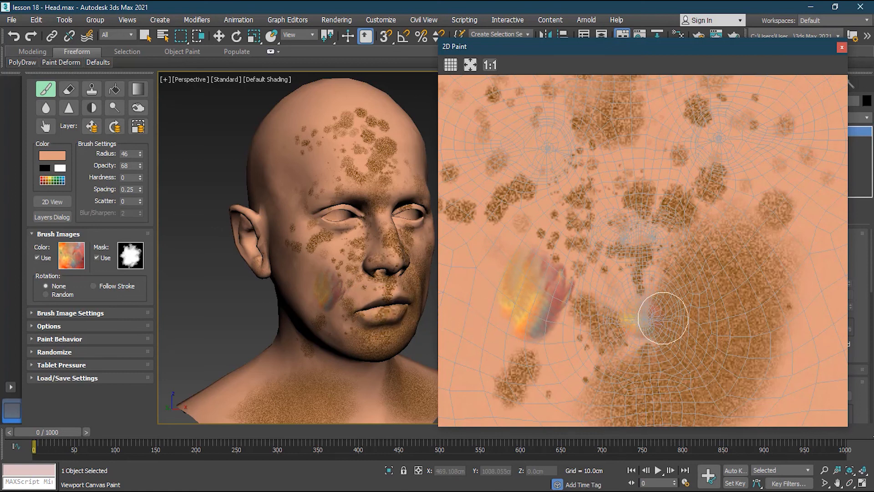
{"action": "mouse_move", "coordinate": [654, 322]}
{"action": "left_mouse_down"}
{"action": "mouse_move", "coordinate": [649, 308]}
{"action": "mouse_move", "coordinate": [679, 297]}
{"action": "mouse_move", "coordinate": [657, 293]}
{"action": "mouse_move", "coordinate": [615, 315]}
{"action": "mouse_move", "coordinate": [666, 346]}
{"action": "mouse_move", "coordinate": [654, 292]}
{"action": "mouse_move", "coordinate": [629, 318]}
{"action": "mouse_move", "coordinate": [675, 332]}
{"action": "mouse_move", "coordinate": [628, 292]}
{"action": "mouse_move", "coordinate": [585, 211]}
{"action": "mouse_move", "coordinate": [600, 240]}
{"action": "mouse_move", "coordinate": [585, 250]}
{"action": "mouse_move", "coordinate": [640, 248]}
{"action": "mouse_move", "coordinate": [636, 200]}
{"action": "mouse_move", "coordinate": [499, 170]}
{"action": "mouse_move", "coordinate": [568, 176]}
{"action": "mouse_move", "coordinate": [518, 172]}
{"action": "left_mouse_up"}
{"action": "mouse_move", "coordinate": [669, 164]}
{"action": "left_mouse_down"}
{"action": "mouse_move", "coordinate": [687, 152]}
{"action": "mouse_move", "coordinate": [757, 157]}
{"action": "mouse_move", "coordinate": [737, 162]}
{"action": "left_mouse_up"}
{"action": "scroll", "coordinate": [482, 125], "scroll_direction": "up", "scroll_amount": 3}
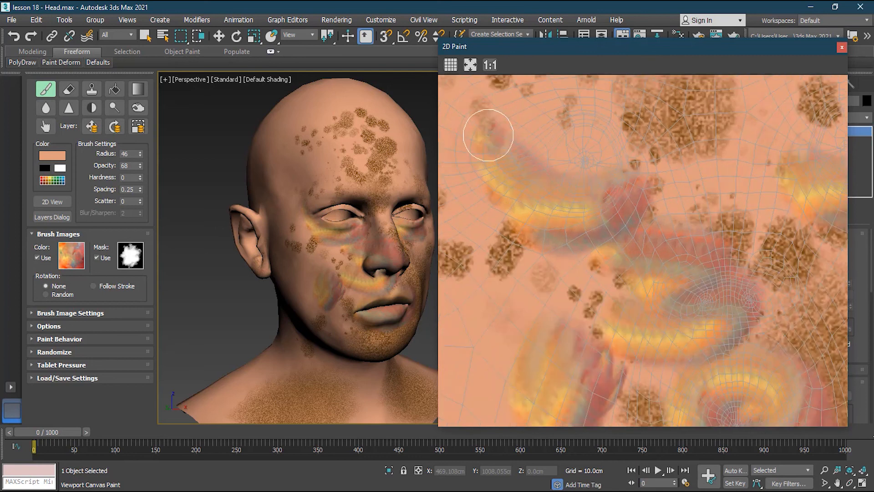
{"action": "scroll", "coordinate": [664, 248], "scroll_direction": "down", "scroll_amount": 4}
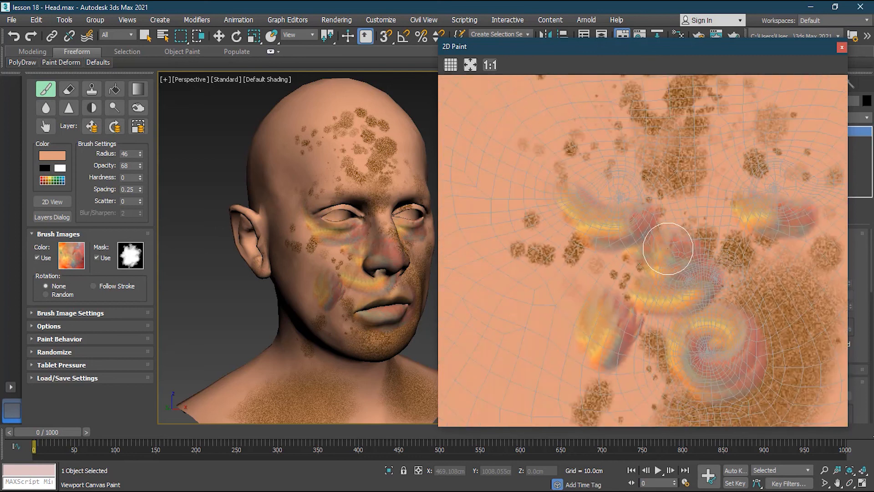
- Paint angular multicolored strokes on the texture beside the face, then close the 2D Paint view
{"action": "mouse_move", "coordinate": [493, 152]}
{"action": "left_mouse_down"}
{"action": "mouse_move", "coordinate": [521, 152]}
{"action": "mouse_move", "coordinate": [494, 238]}
{"action": "mouse_move", "coordinate": [557, 287]}
{"action": "mouse_move", "coordinate": [554, 143]}
{"action": "mouse_move", "coordinate": [528, 228]}
{"action": "mouse_move", "coordinate": [503, 215]}
{"action": "mouse_move", "coordinate": [559, 261]}
{"action": "left_mouse_up"}
{"action": "scroll", "coordinate": [463, 332], "scroll_direction": "down", "scroll_amount": 3}
{"action": "mouse_move", "coordinate": [484, 354]}
{"action": "left_mouse_down"}
{"action": "mouse_move", "coordinate": [545, 330]}
{"action": "mouse_move", "coordinate": [478, 348]}
{"action": "left_mouse_up"}
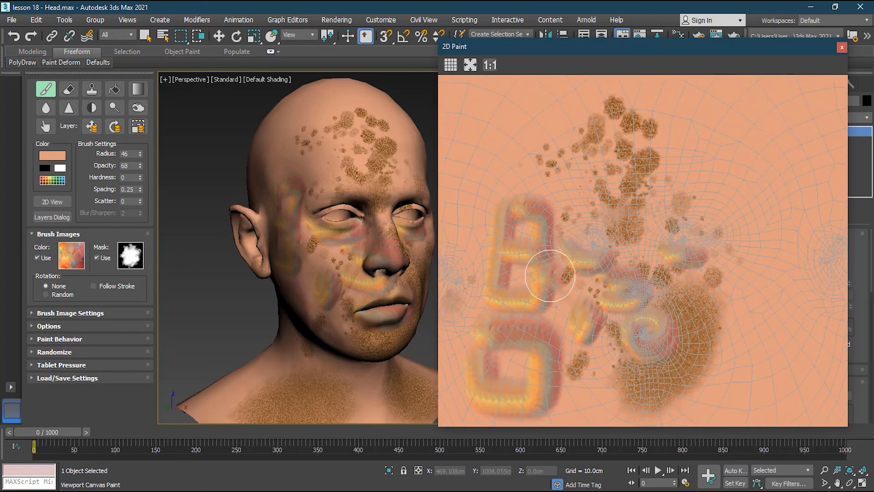
{"action": "left_click", "coordinate": [841, 49]}
{"action": "mouse_move", "coordinate": [360, 242]}
{"action": "middle_mouse_down", "text": "alt"}
{"action": "mouse_move", "coordinate": [333, 257]}
{"action": "mouse_move", "coordinate": [314, 256]}
{"action": "mouse_move", "coordinate": [342, 258]}
{"action": "middle_mouse_up", "text": "alt"}
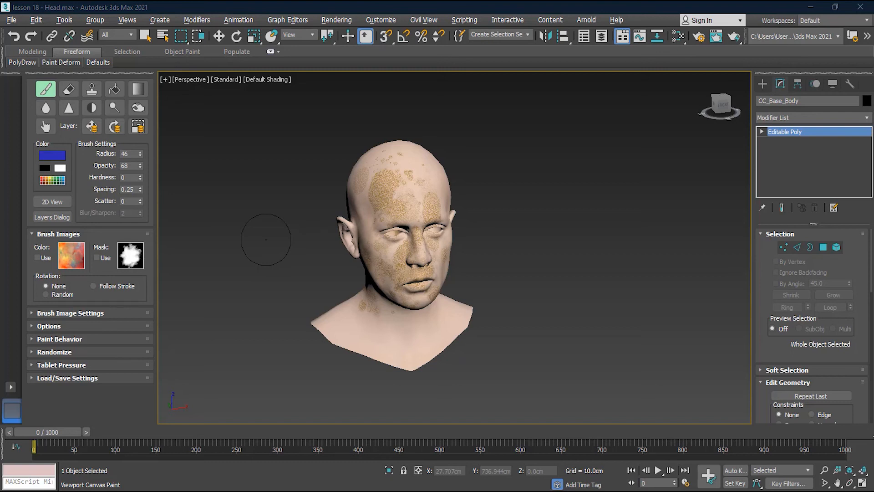
- Paint blue lines down one side of the face from temple to jaw using brush radius 10 and opacity 96
{"action": "mouse_move", "coordinate": [425, 242]}
{"action": "left_mouse_down"}
{"action": "mouse_move", "coordinate": [374, 239]}
{"action": "mouse_move", "coordinate": [374, 257]}
{"action": "left_mouse_up"}
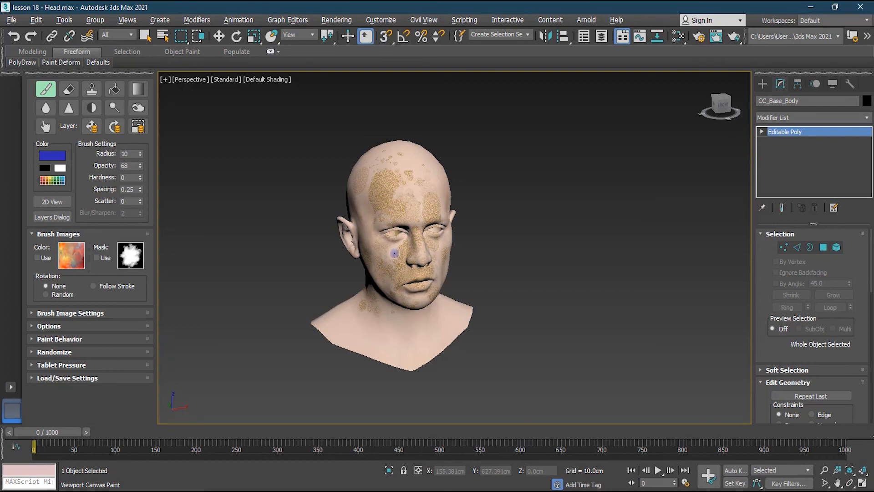
{"action": "left_click_drag", "start_coordinate": [395, 253], "coordinate": [396, 262], "text": "alt+shift"}
{"action": "left_click", "coordinate": [380, 247]}
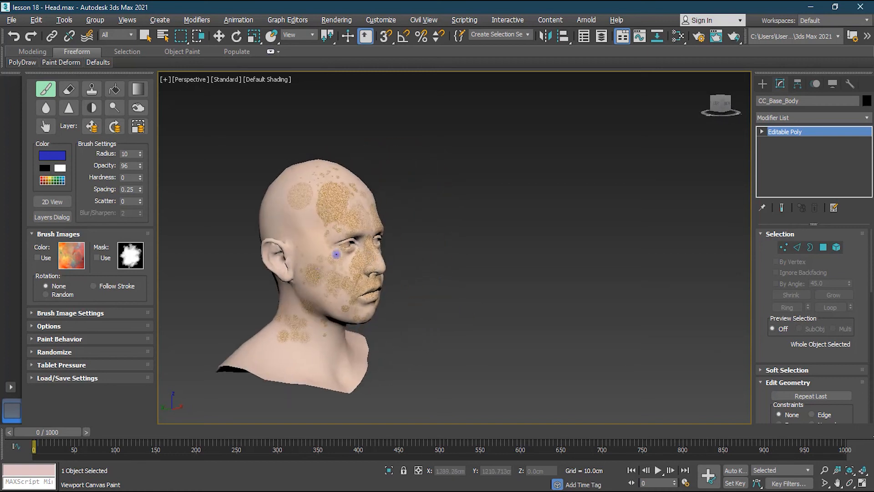
{"action": "mouse_move", "coordinate": [307, 254]}
{"action": "left_mouse_down"}
{"action": "mouse_move", "coordinate": [300, 287]}
{"action": "mouse_move", "coordinate": [336, 301]}
{"action": "mouse_move", "coordinate": [341, 252]}
{"action": "mouse_move", "coordinate": [297, 248]}
{"action": "left_mouse_up"}
{"action": "mouse_move", "coordinate": [315, 286]}
{"action": "left_mouse_down"}
{"action": "mouse_move", "coordinate": [325, 192]}
{"action": "mouse_move", "coordinate": [292, 192]}
{"action": "left_mouse_up"}
{"action": "middle_click_drag", "start_coordinate": [389, 248], "coordinate": [400, 248], "text": "alt"}
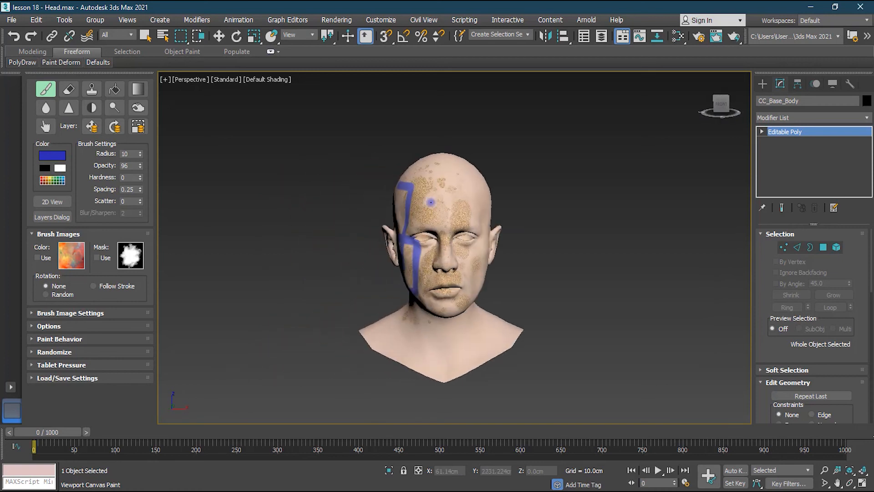
- Using palette colors, paint a lilac stroke and a red stroke from the forehead down the unpainted side of the face to the neck
{"action": "left_click", "coordinate": [64, 179]}
{"action": "left_click", "coordinate": [171, 195]}
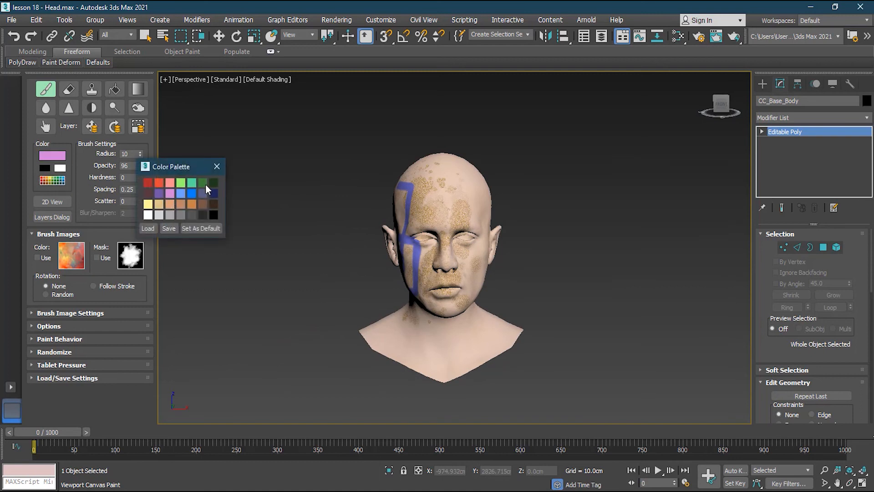
{"action": "left_click", "coordinate": [215, 171]}
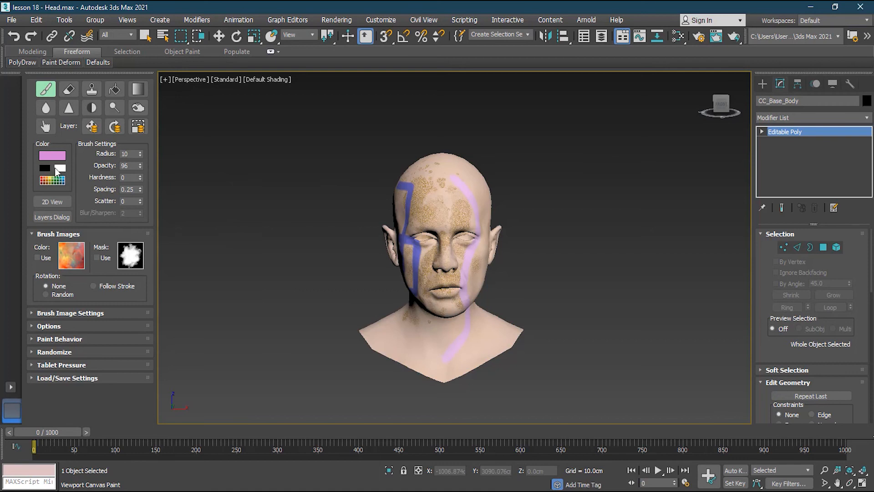
{"action": "left_click", "coordinate": [51, 179]}
{"action": "left_click", "coordinate": [148, 182]}
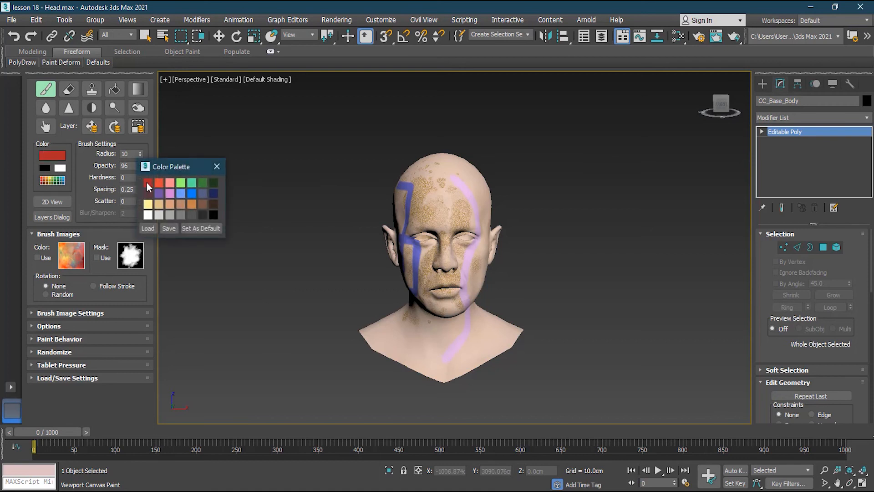
{"action": "left_click", "coordinate": [216, 167]}
{"action": "left_click_drag", "start_coordinate": [462, 180], "coordinate": [471, 346]}
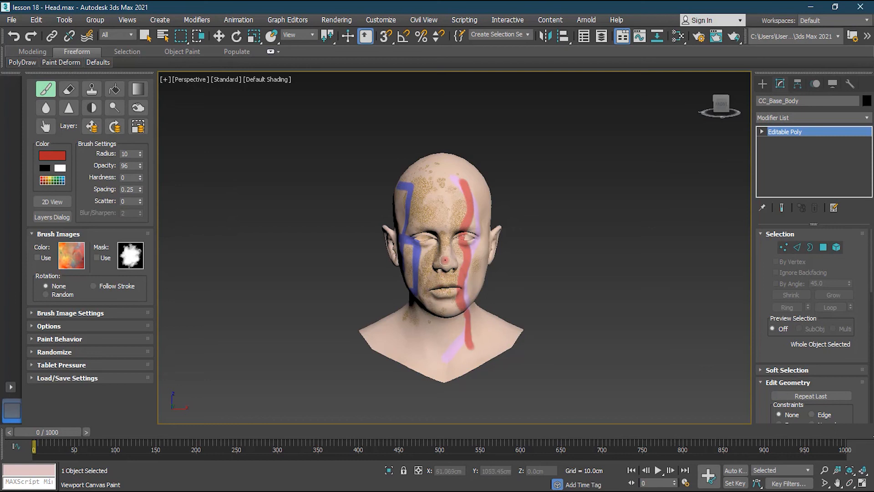
- Choose dark brown from the color palette and paint a stroke down the middle of the face from forehead to neck
{"action": "left_click", "coordinate": [149, 192]}
{"action": "left_click", "coordinate": [217, 166]}
{"action": "left_click_drag", "start_coordinate": [445, 199], "coordinate": [448, 346]}
- Rename the paint layers: Layer 1 as "random" and Layer 2 as "random strokes"
{"action": "middle_click_drag", "start_coordinate": [348, 322], "coordinate": [360, 305], "text": "alt"}
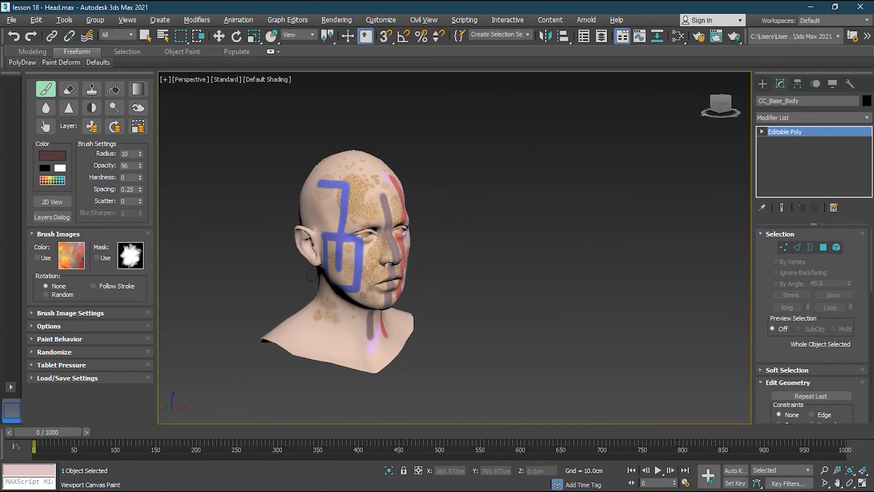
{"action": "middle_click_drag", "start_coordinate": [373, 283], "coordinate": [373, 283], "text": "alt"}
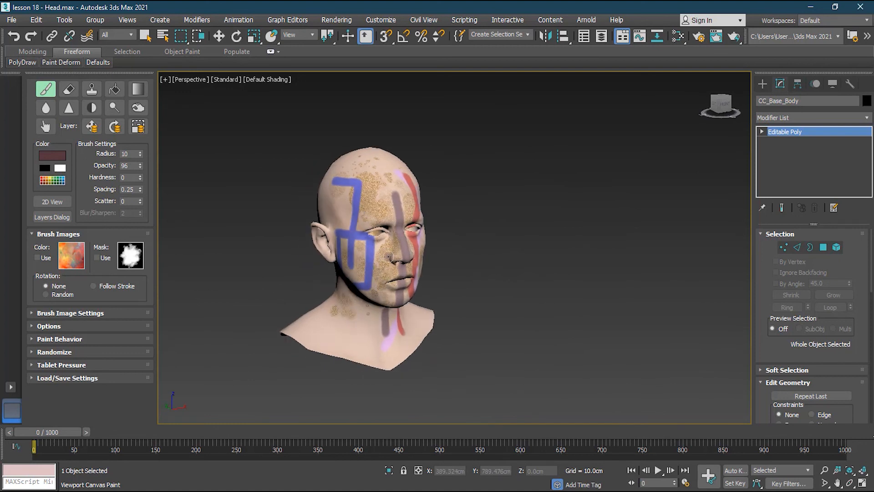
{"action": "scroll", "coordinate": [378, 274], "scroll_direction": "up", "scroll_amount": 2}
{"action": "left_click", "coordinate": [58, 217]}
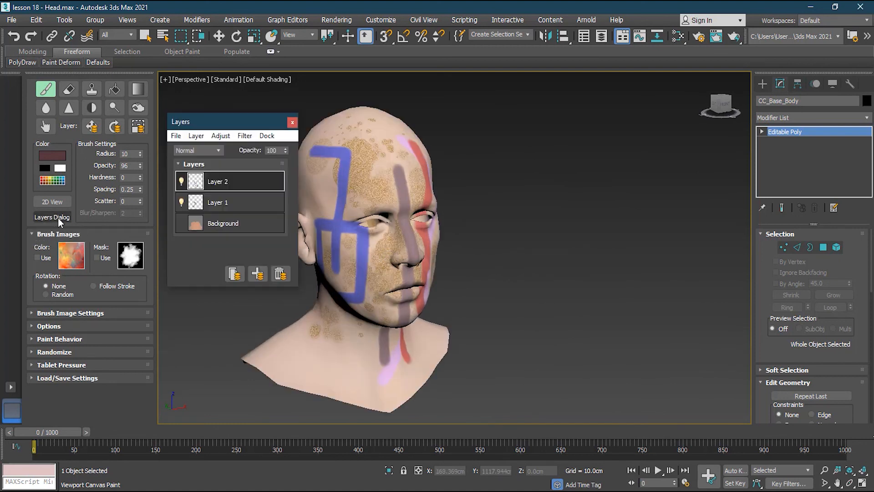
{"action": "double_click", "coordinate": [220, 204]}
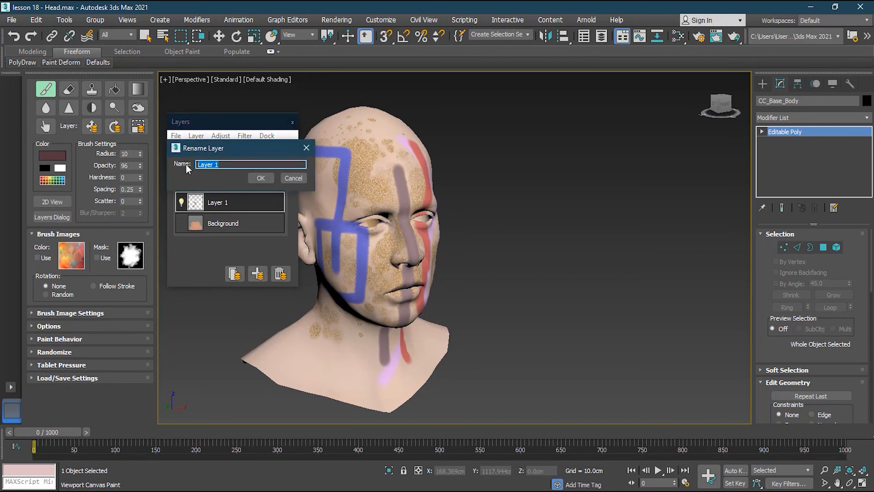
{"action": "type", "text": "random"}
{"action": "left_click", "coordinate": [259, 178]}
{"action": "double_click", "coordinate": [217, 182]}
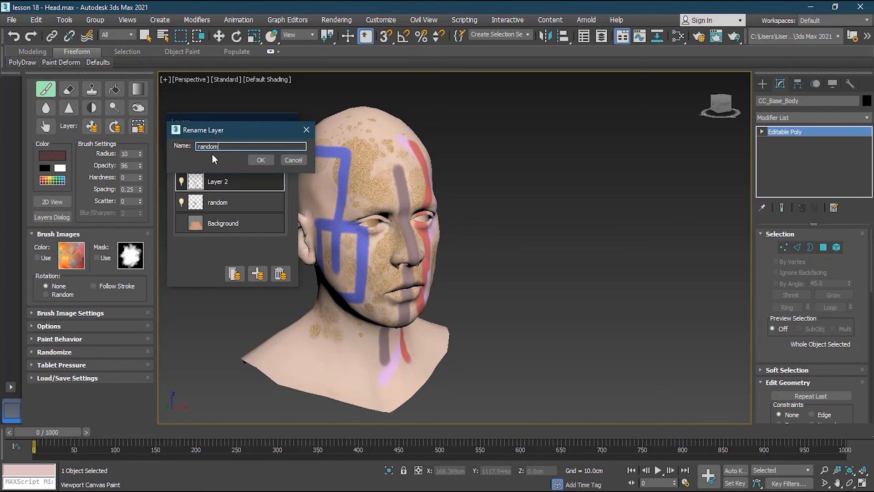
{"action": "type", "text": "random strokes"}
{"action": "left_click", "coordinate": [261, 160]}
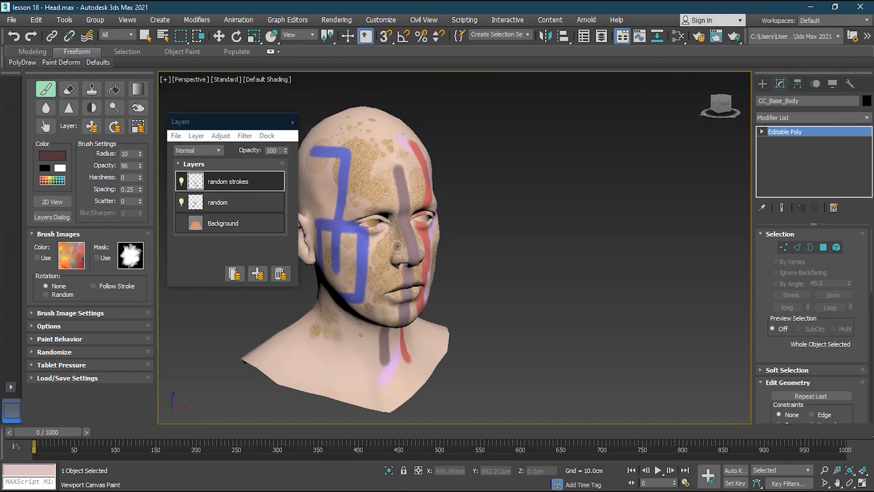
- Finish painting by saving the layers over MY FILE.psd and replacing the texture in the material, leaving the head deselected
{"action": "right_click", "coordinate": [432, 172]}
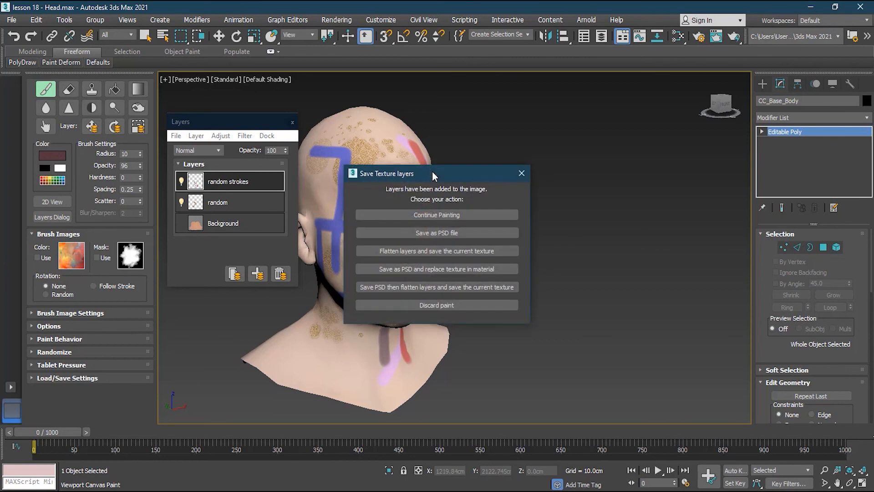
{"action": "left_click", "coordinate": [463, 266]}
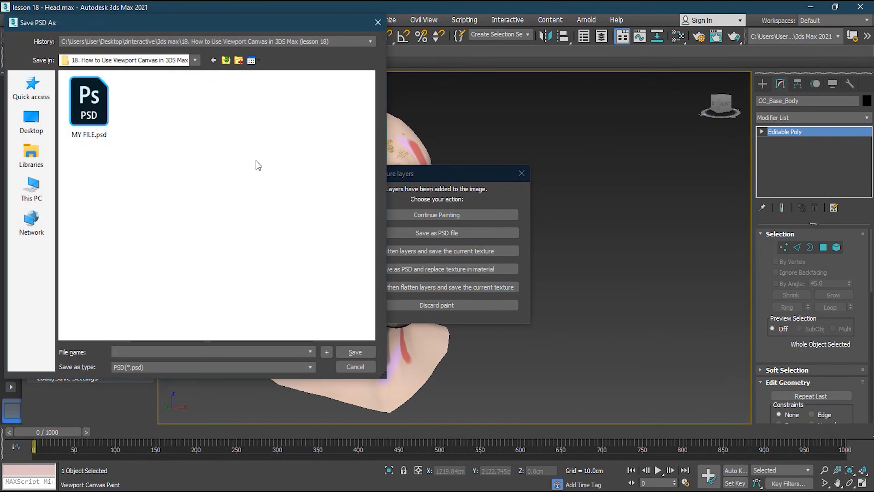
{"action": "left_click", "coordinate": [89, 105]}
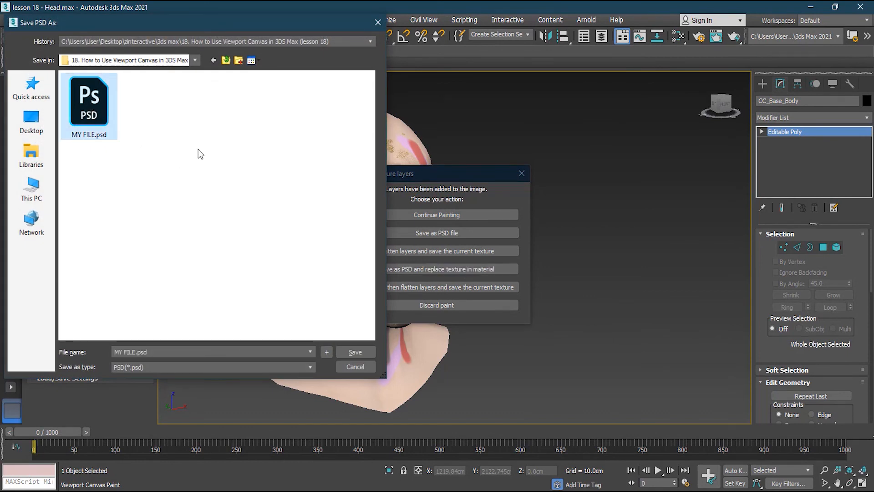
{"action": "left_click", "coordinate": [355, 352]}
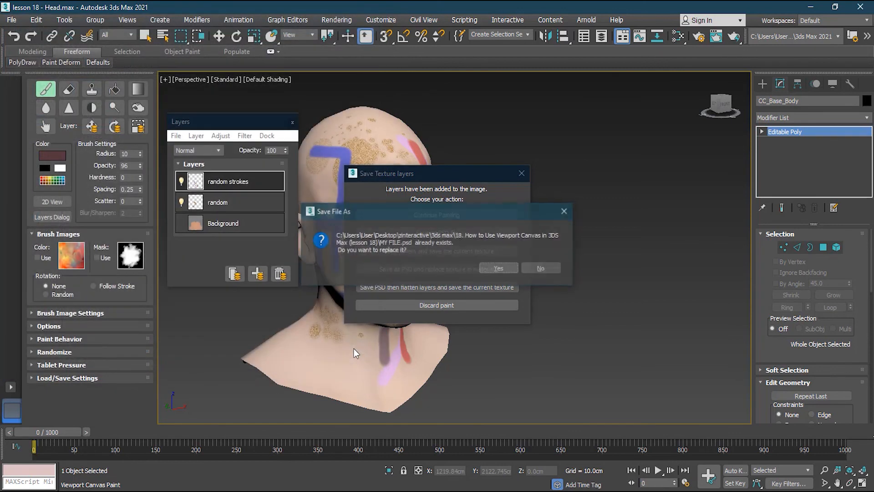
{"action": "left_click", "coordinate": [500, 269]}
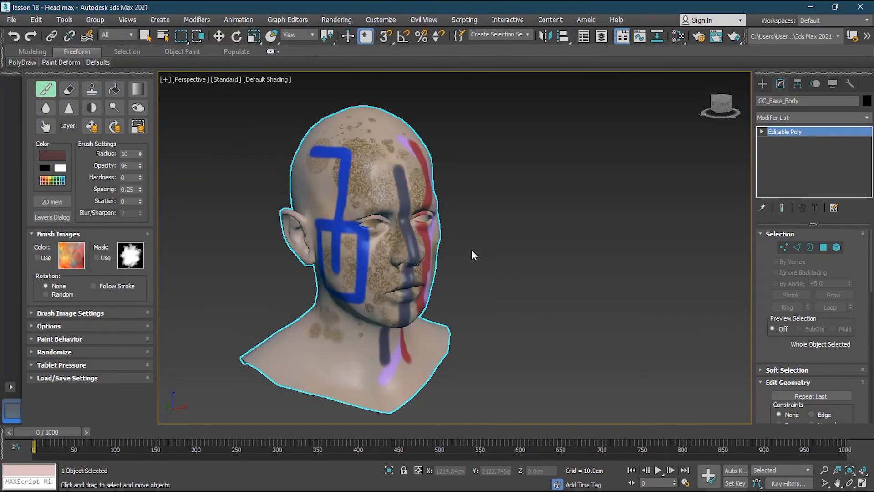
{"action": "key", "text": "w"}
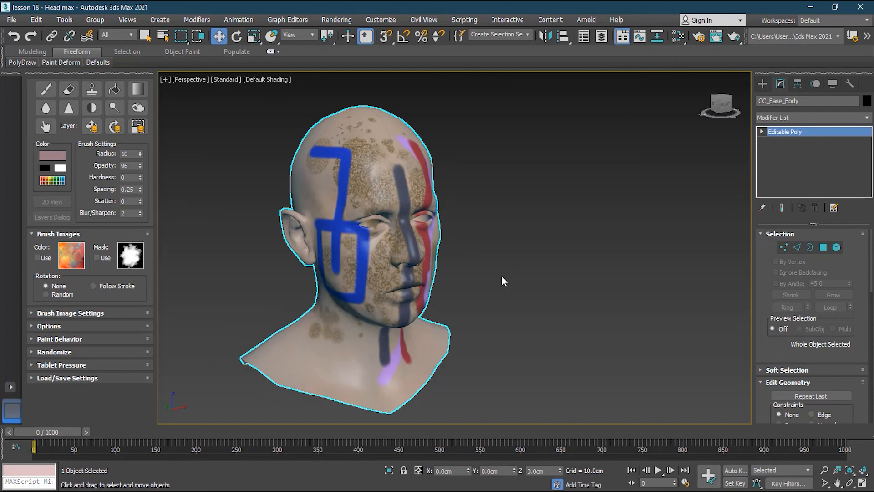
{"action": "left_click", "coordinate": [502, 276]}
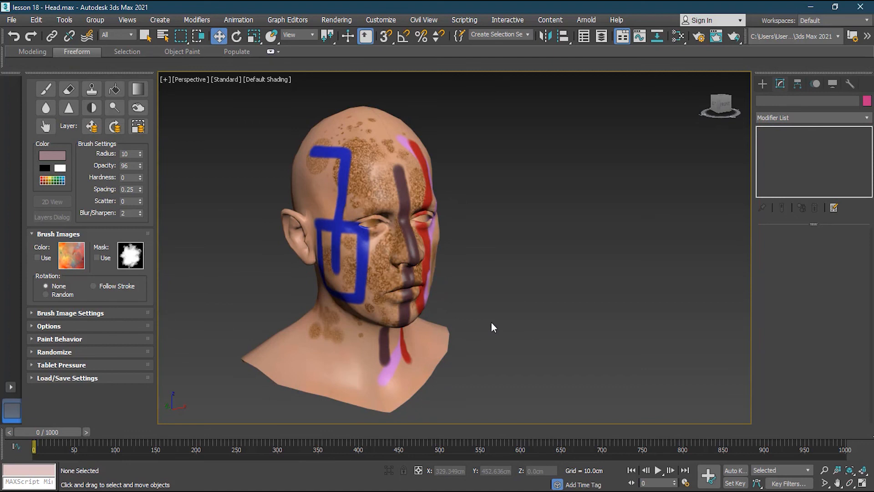
- Switch to Photoshop and open MY FILE.psd
{"action": "key", "text": "alt+Tab"}
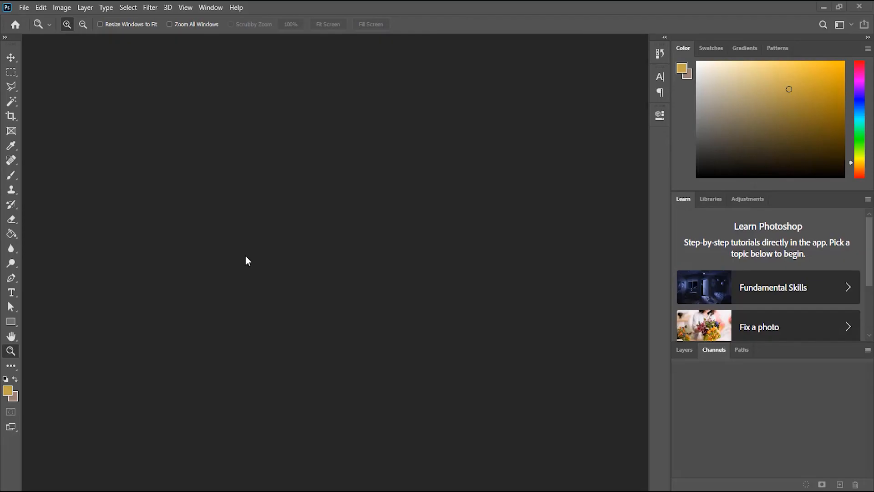
{"action": "left_click_drag", "start_coordinate": [0, 233], "coordinate": [348, 241]}
{"action": "left_click_drag", "start_coordinate": [301, 317], "coordinate": [332, 162]}
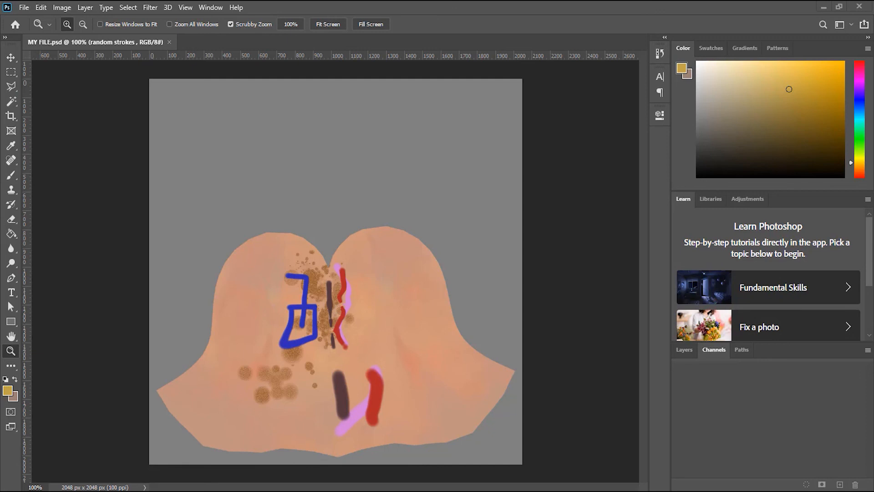
{"action": "left_click_drag", "start_coordinate": [154, 237], "coordinate": [0, 244]}
- Examine the PSD's layers by toggling the visibility of the random strokes and random layers off and on
{"action": "left_click", "coordinate": [684, 350]}
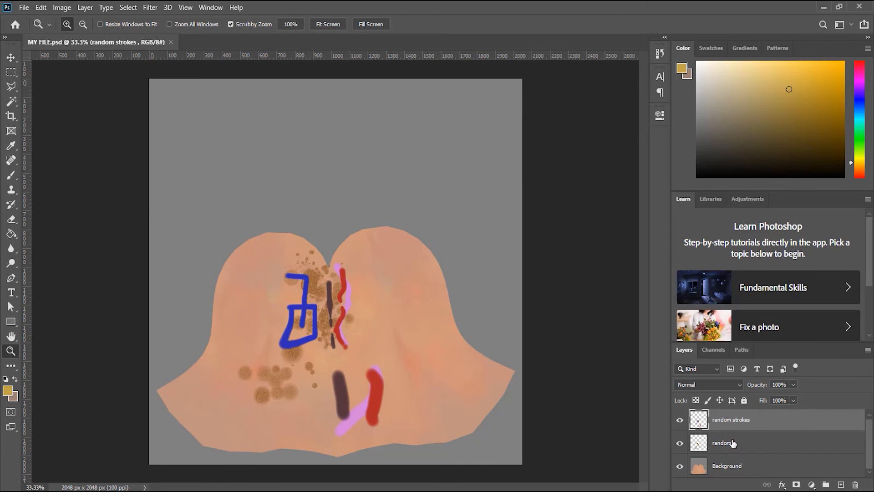
{"action": "left_click", "coordinate": [733, 443]}
{"action": "left_click", "coordinate": [680, 420]}
{"action": "left_click", "coordinate": [679, 420]}
{"action": "left_click", "coordinate": [680, 443]}
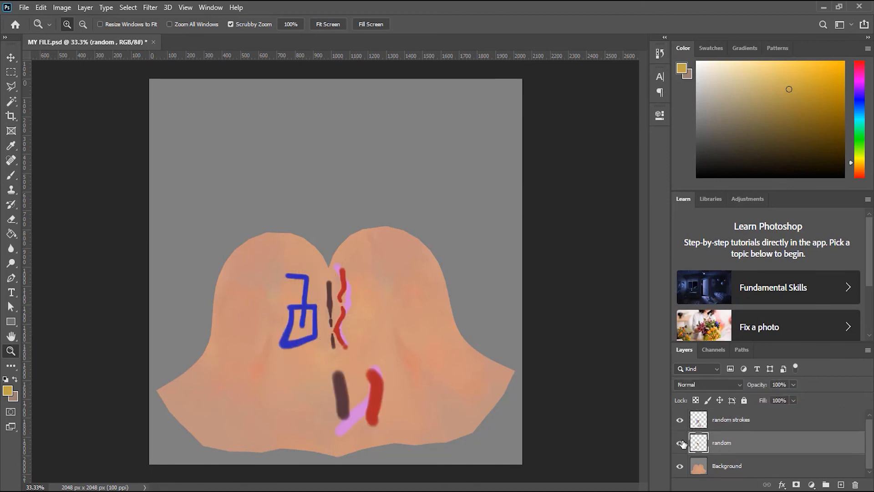
{"action": "left_click", "coordinate": [680, 443]}
{"action": "left_click", "coordinate": [732, 425]}
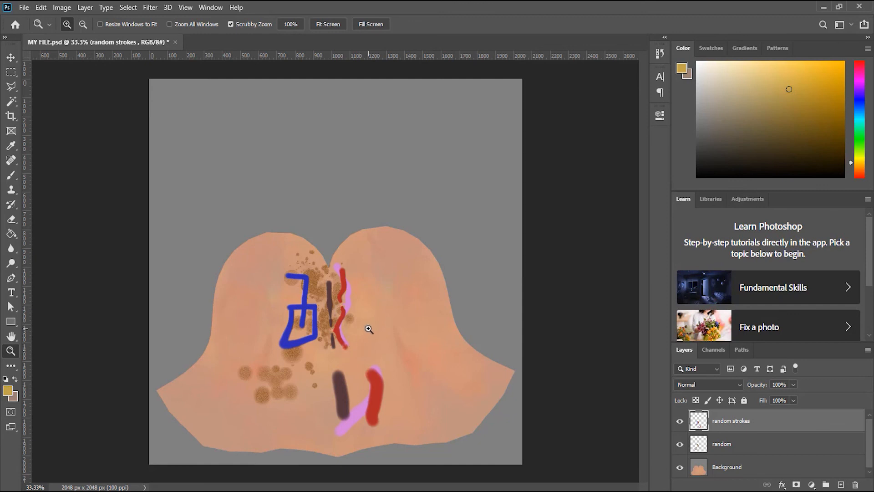
- Add a new layer above random strokes and place the horizontal text "TATTOO" in 9 pt Arial Narrow beside the blue lines
{"action": "key", "text": "ctrl+0"}
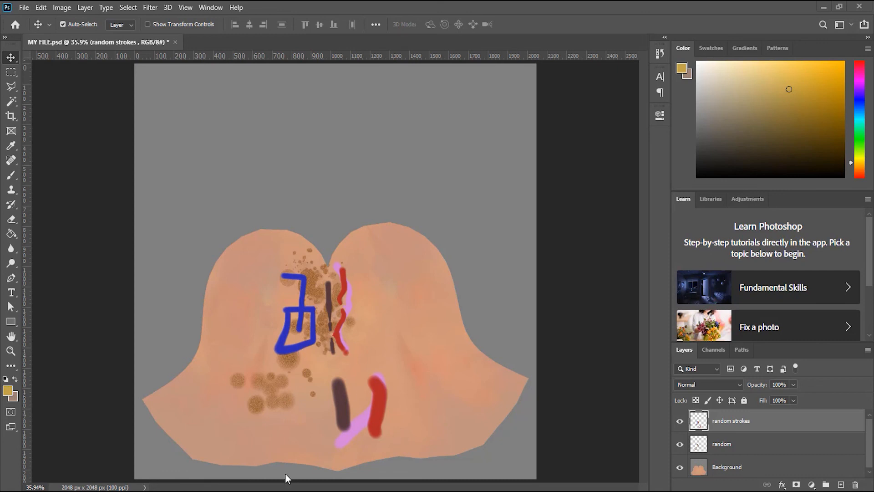
{"action": "key", "text": "alt+Tab"}
{"action": "scroll", "coordinate": [304, 294], "scroll_direction": "up", "scroll_amount": 5, "text": "alt"}
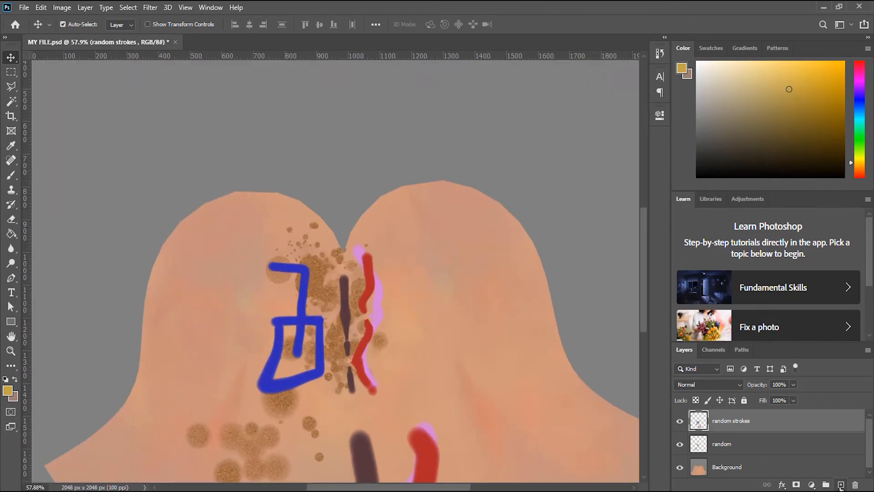
{"action": "left_click", "coordinate": [841, 484]}
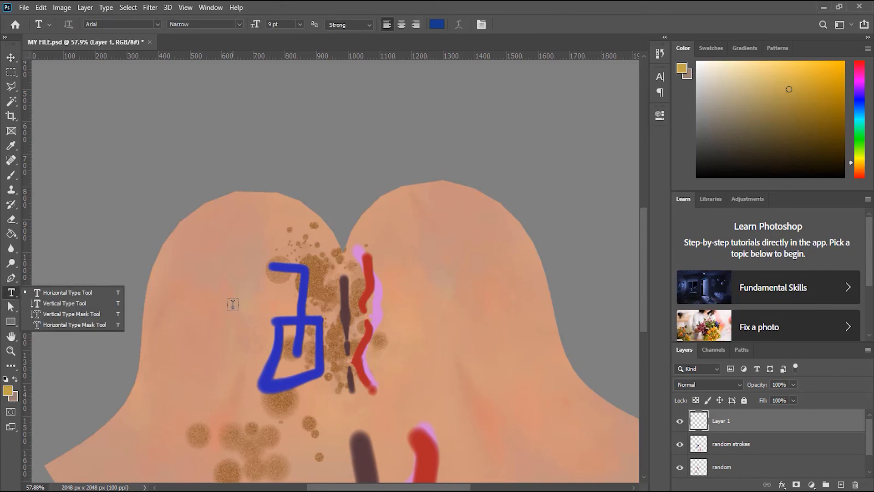
{"action": "left_click", "coordinate": [217, 302]}
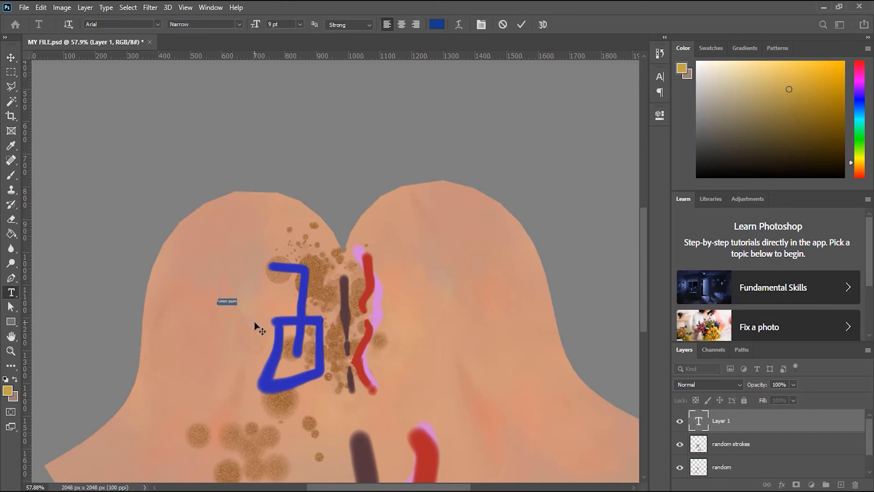
{"action": "type", "text": "asd"}
{"action": "left_click", "coordinate": [10, 58]}
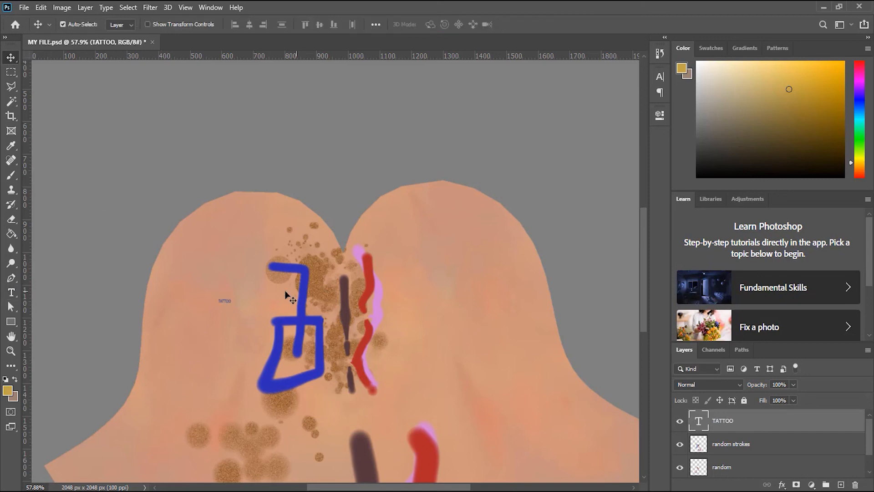
- Enlarge the TATTOO text, rotate it 90 degrees clockwise, and position it over the blue lines
{"action": "key", "text": "ctrl+t"}
{"action": "mouse_move", "coordinate": [248, 316]}
{"action": "left_mouse_down"}
{"action": "mouse_move", "coordinate": [366, 352]}
{"action": "mouse_move", "coordinate": [399, 372]}
{"action": "mouse_move", "coordinate": [284, 396]}
{"action": "mouse_move", "coordinate": [300, 376]}
{"action": "left_mouse_up"}
{"action": "key", "text": "Return"}
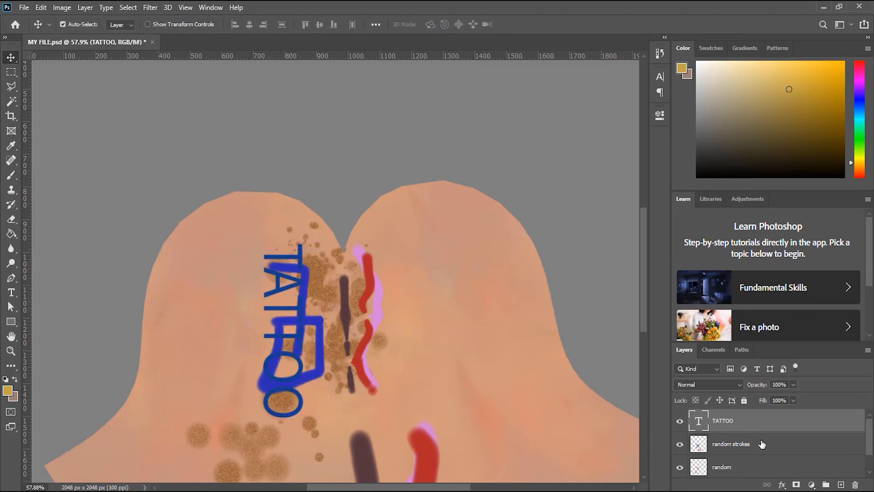
- Delete the random strokes layer and preview blend modes such as Hard Light on the random layer, leaving it at Normal
{"action": "left_click", "coordinate": [763, 444]}
{"action": "key", "text": "Delete"}
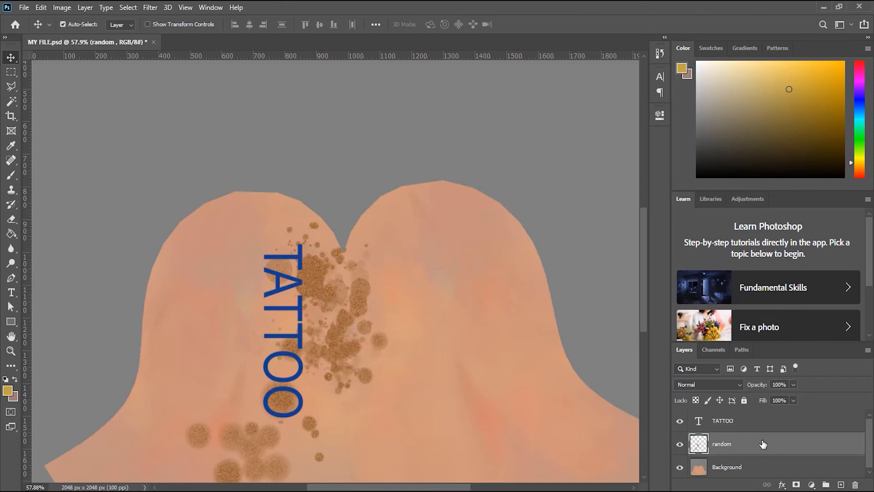
{"action": "left_click", "coordinate": [710, 383]}
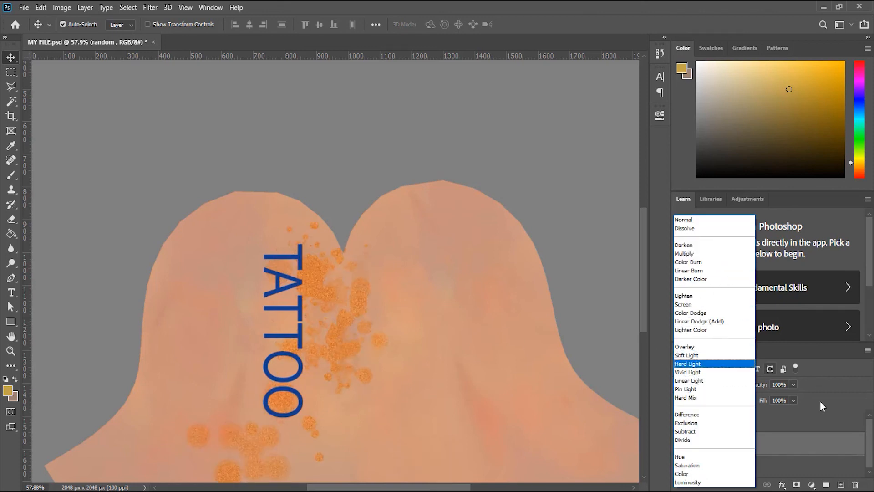
{"action": "left_click", "coordinate": [810, 455]}
- Set the TATTOO layer's blend mode to Multiply and its opacity to 68%
{"action": "left_click", "coordinate": [738, 422]}
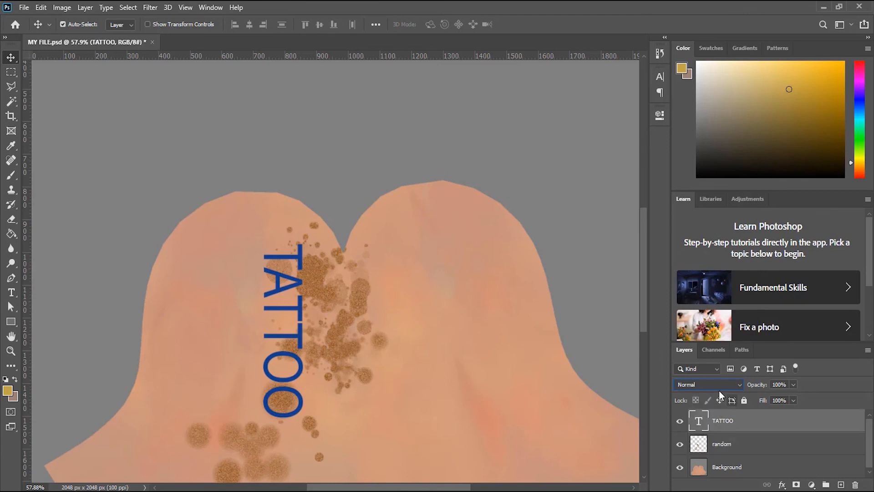
{"action": "left_click", "coordinate": [721, 386]}
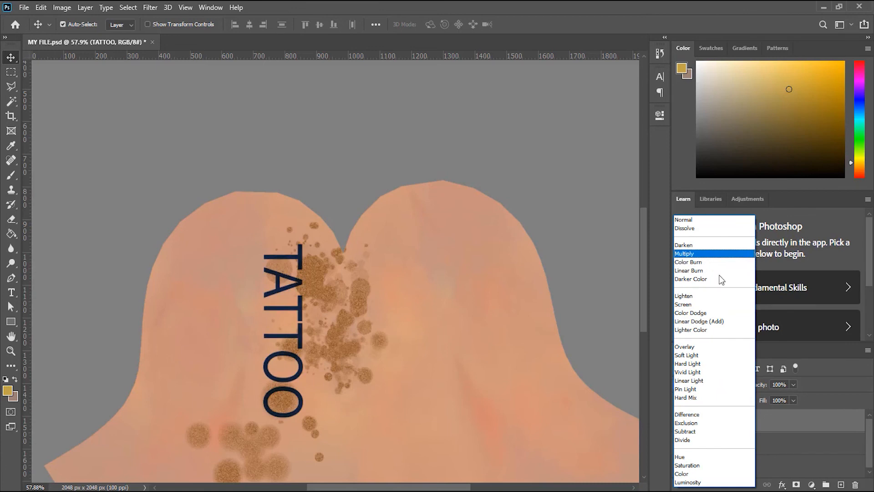
{"action": "left_click", "coordinate": [700, 254]}
{"action": "left_click_drag", "start_coordinate": [750, 386], "coordinate": [744, 391]}
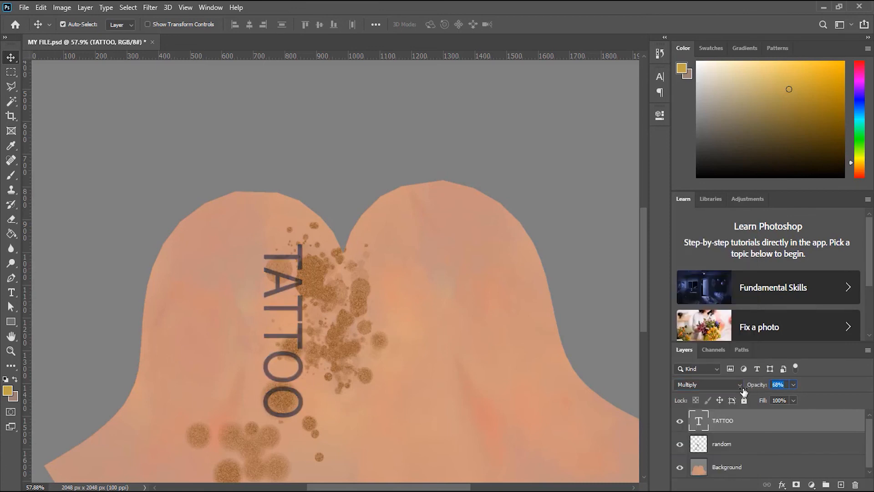
{"action": "left_click", "coordinate": [834, 390]}
- Save MY FILE.psd, switch back to 3ds Max, and inspect the updated texture on the side of the head
{"action": "left_click", "coordinate": [24, 8]}
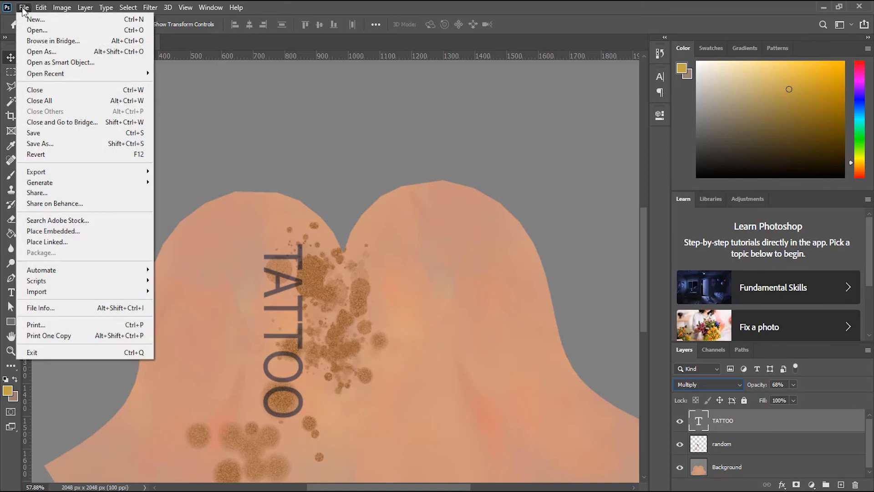
{"action": "left_click", "coordinate": [75, 133]}
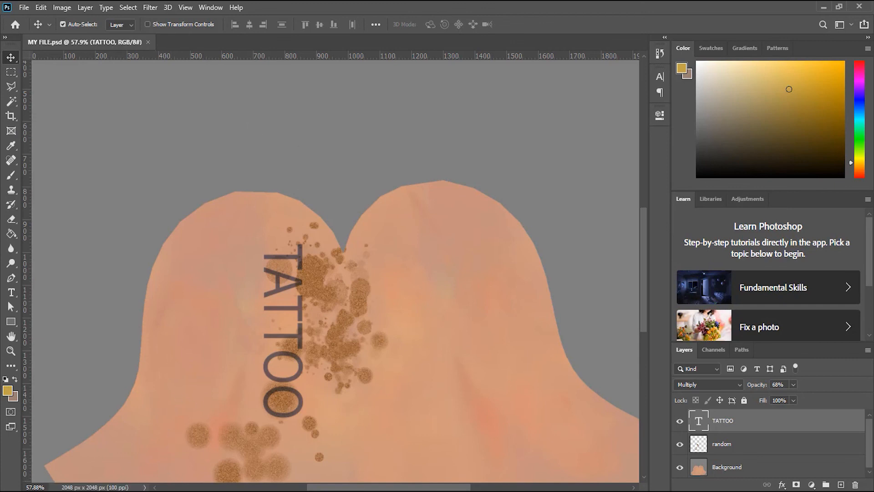
{"action": "left_click", "coordinate": [191, 491]}
{"action": "middle_click_drag", "start_coordinate": [364, 252], "coordinate": [339, 303], "text": "alt"}
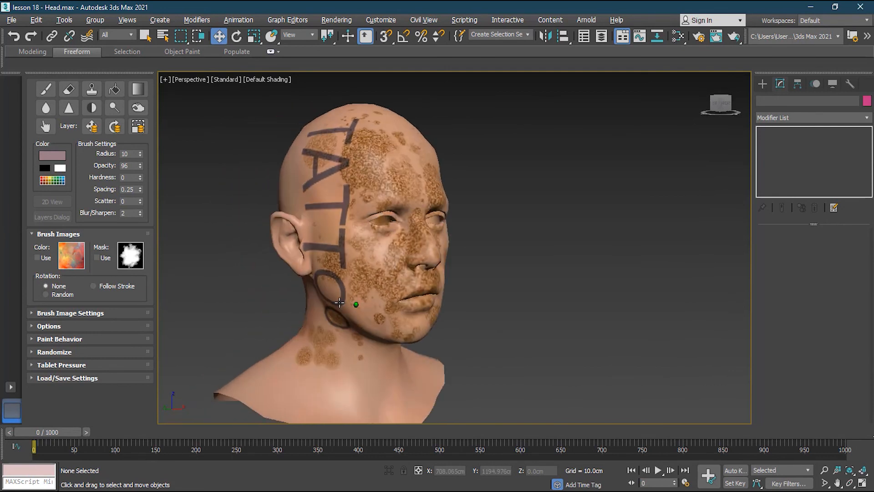